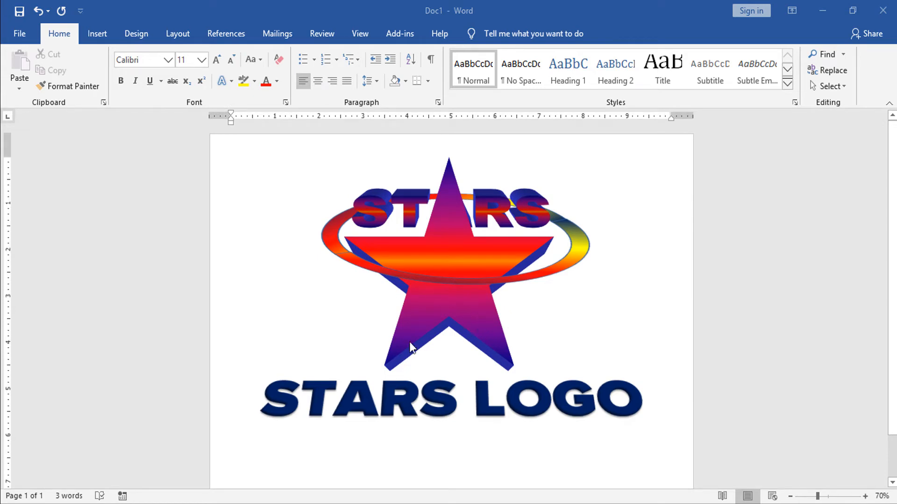
scroll(440, 330, up, 1)
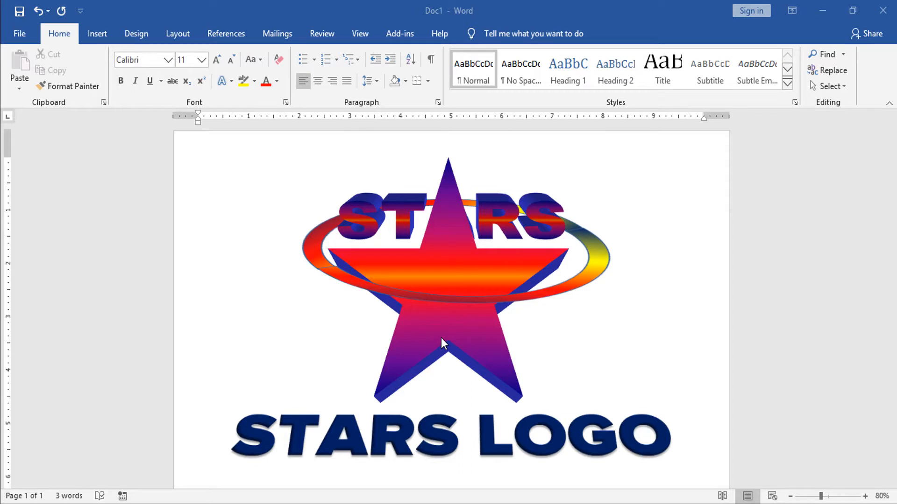
scroll(440, 344, down, 1)
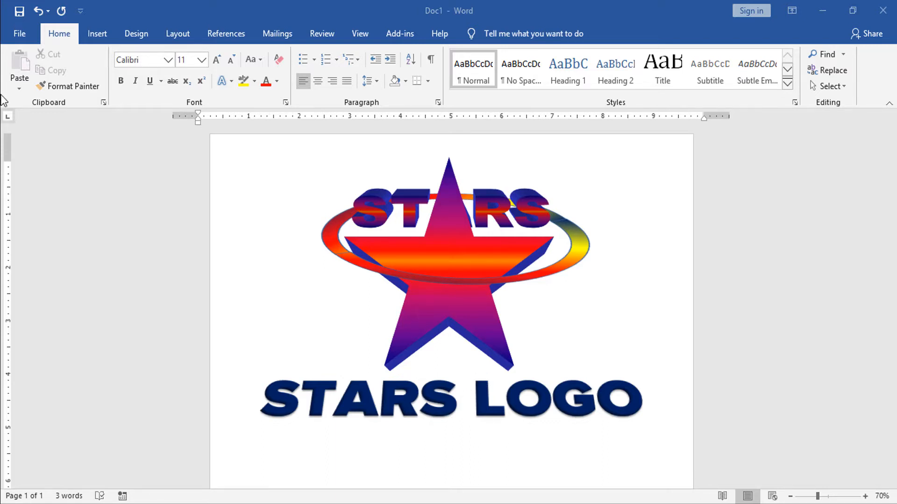
- Create a new blank document with Landscape page orientation and Narrow 0.5" margins
click(17, 36)
click(175, 116)
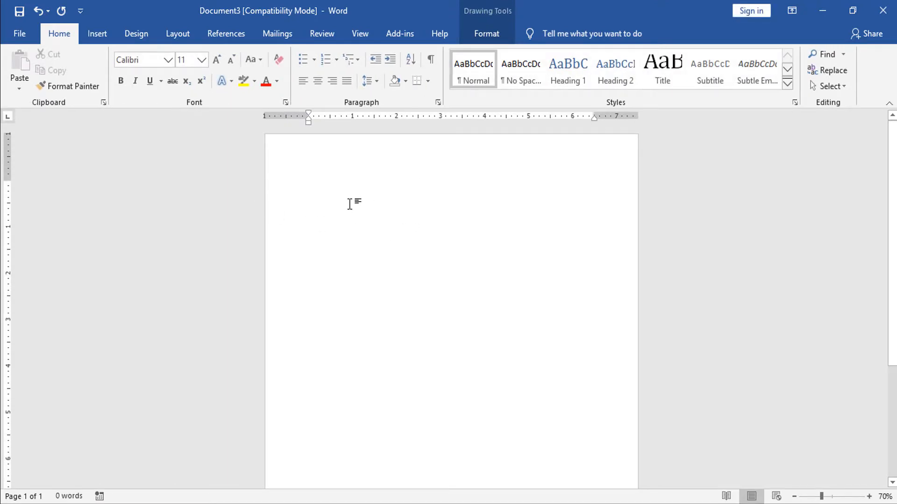
click(181, 39)
click(58, 84)
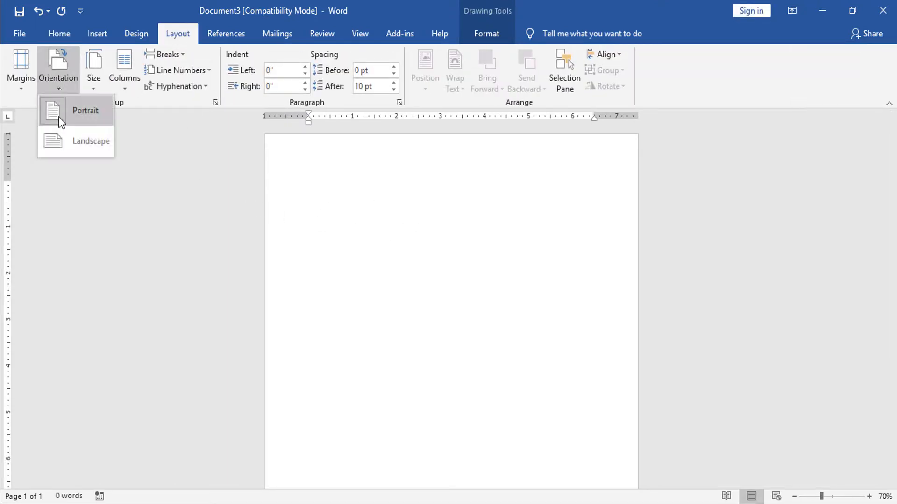
click(75, 139)
click(22, 89)
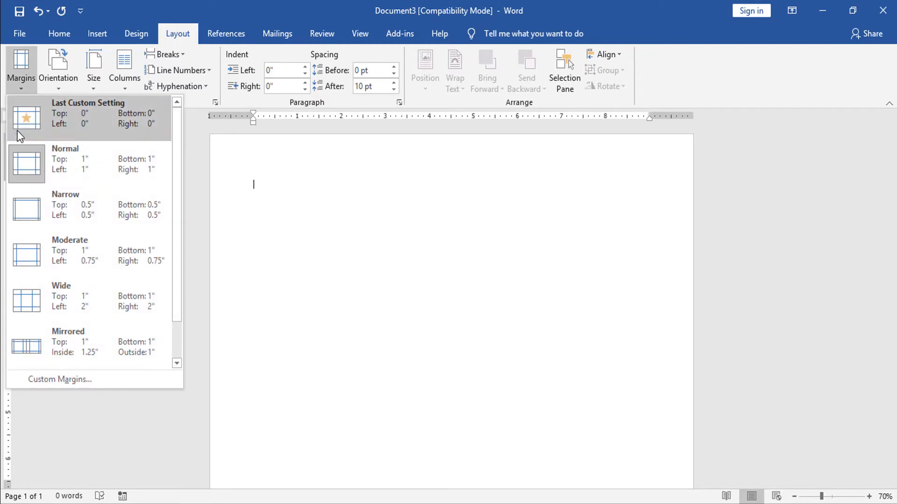
click(37, 208)
scroll(448, 217, up, 4)
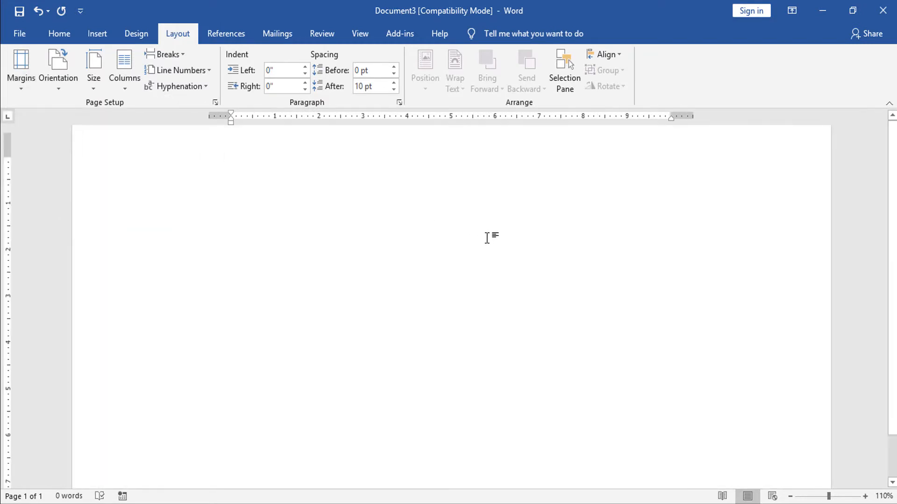
click(94, 35)
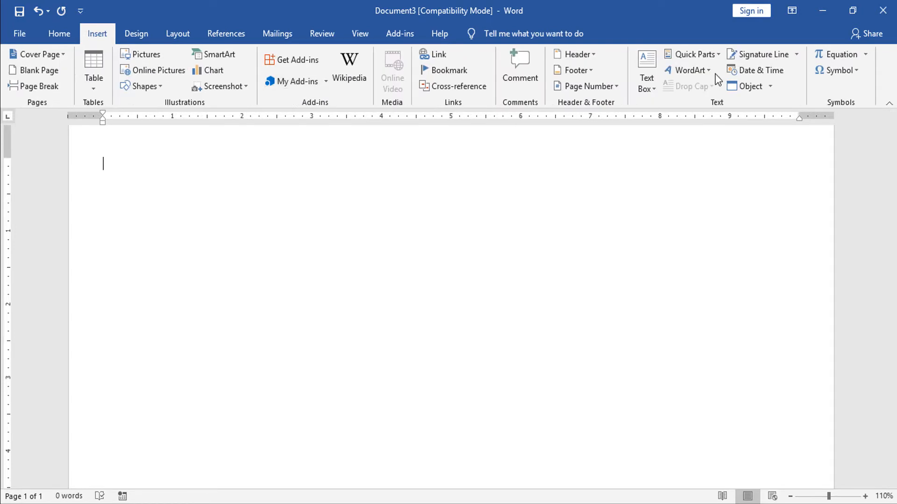
click(703, 71)
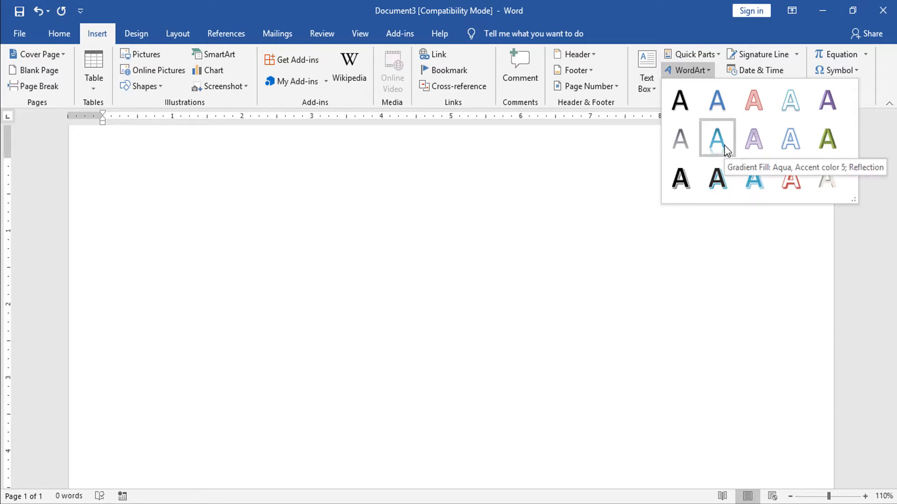
click(428, 213)
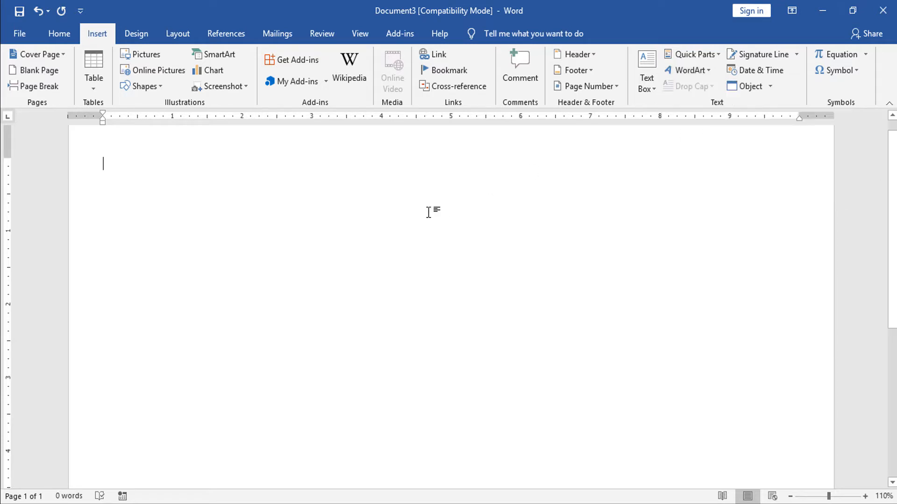
- Save the document as LOGO 3 in the Word 97-2003 Template format, in the Custom Office Templates folder
click(19, 36)
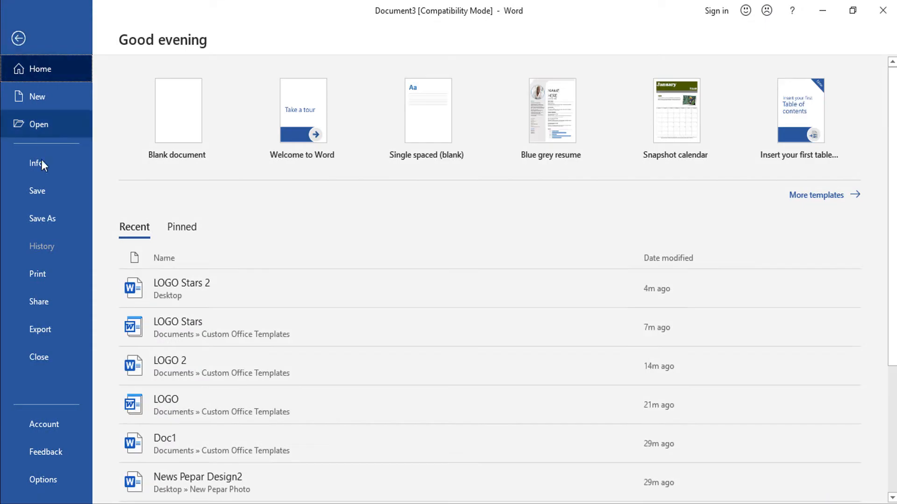
click(38, 195)
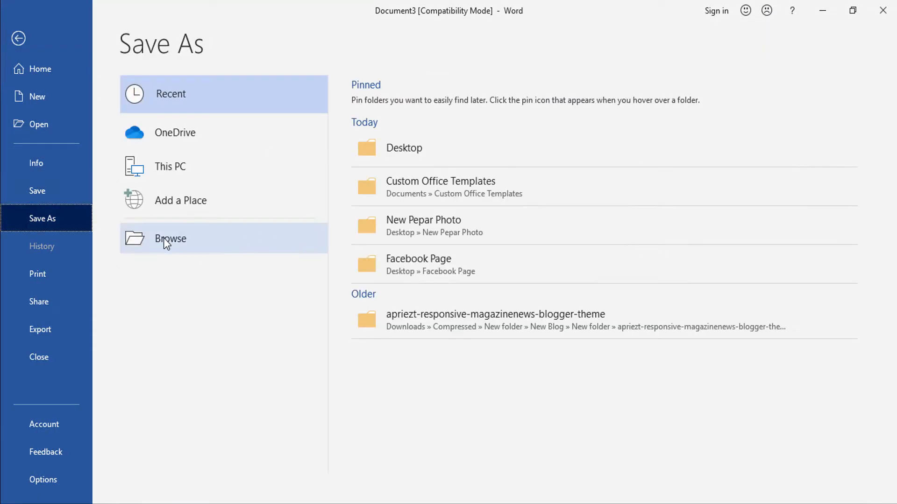
click(179, 166)
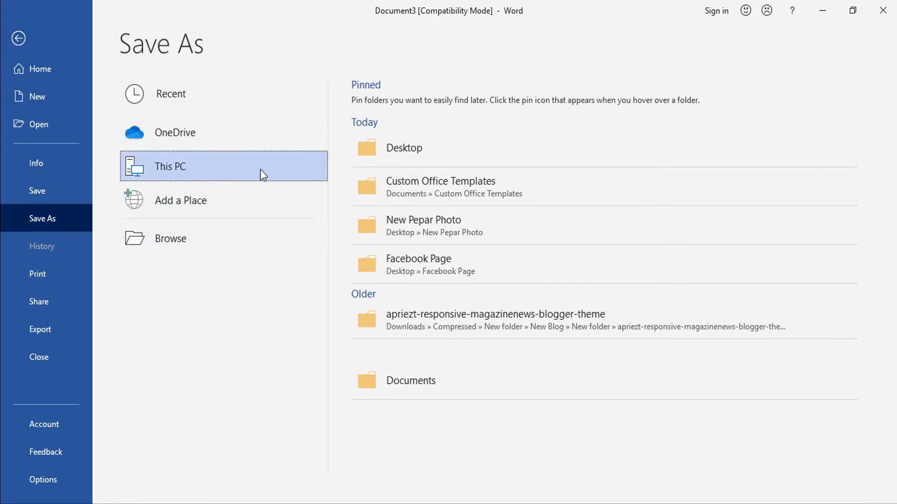
click(408, 144)
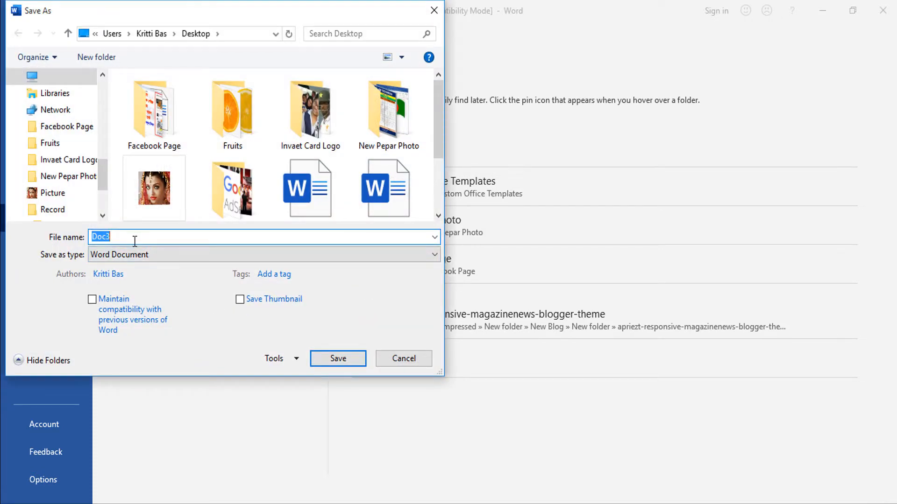
text(O)
text(L)
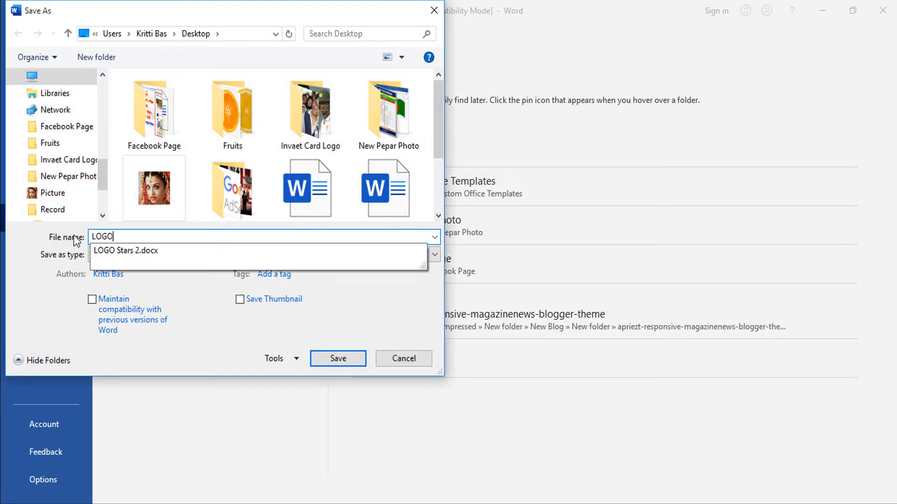
text(OGO 3)
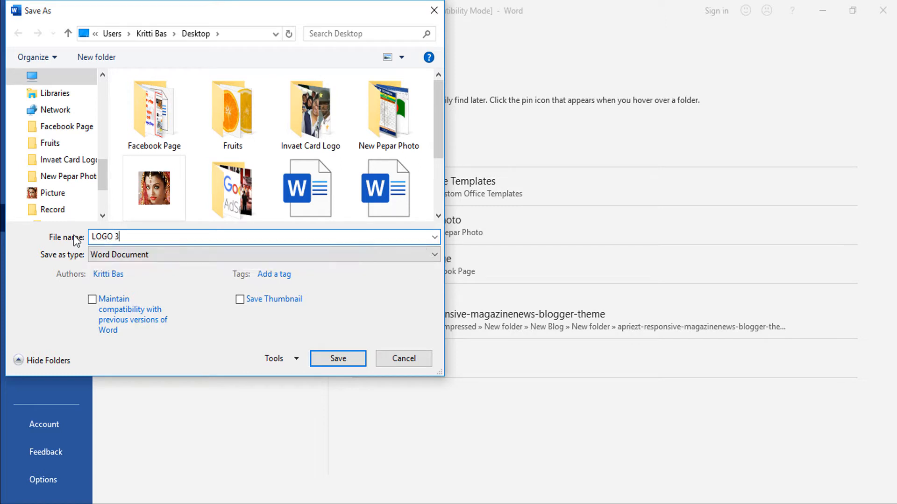
click(167, 259)
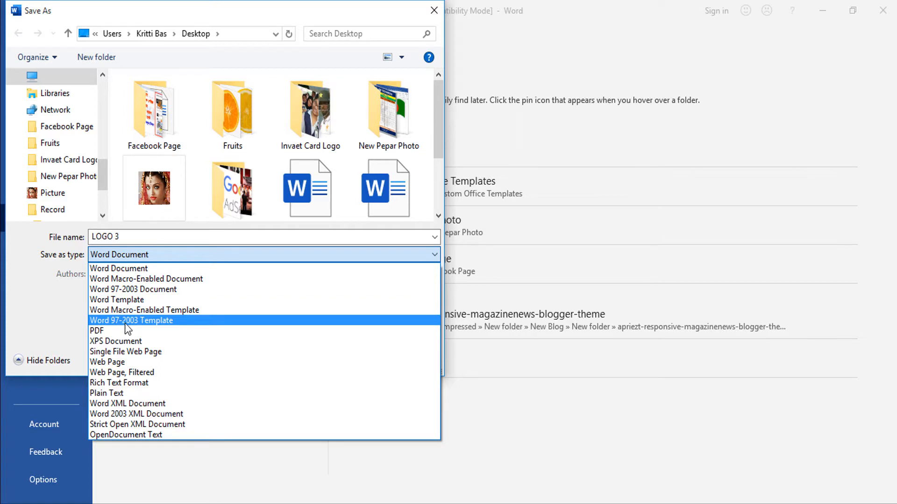
click(155, 321)
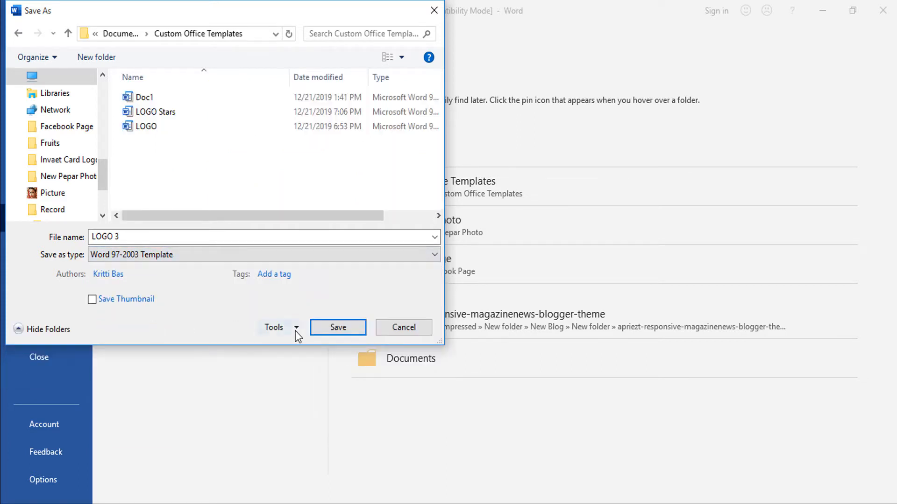
click(338, 328)
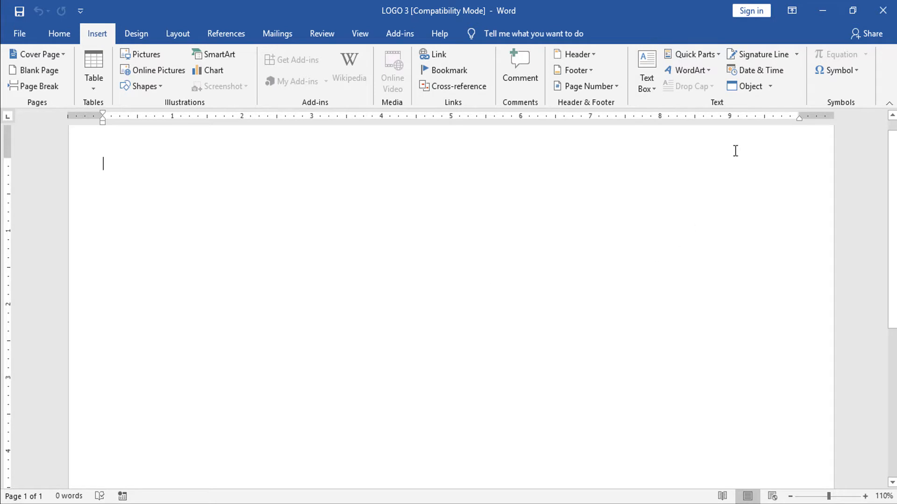
- Insert a WordArt reading STARS in the plain outlined first style, with Arial Black at size 36
click(685, 72)
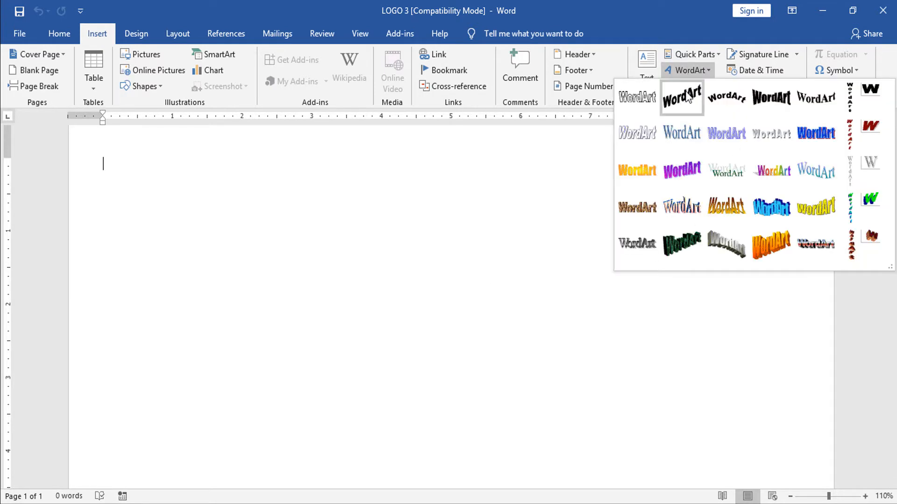
click(635, 103)
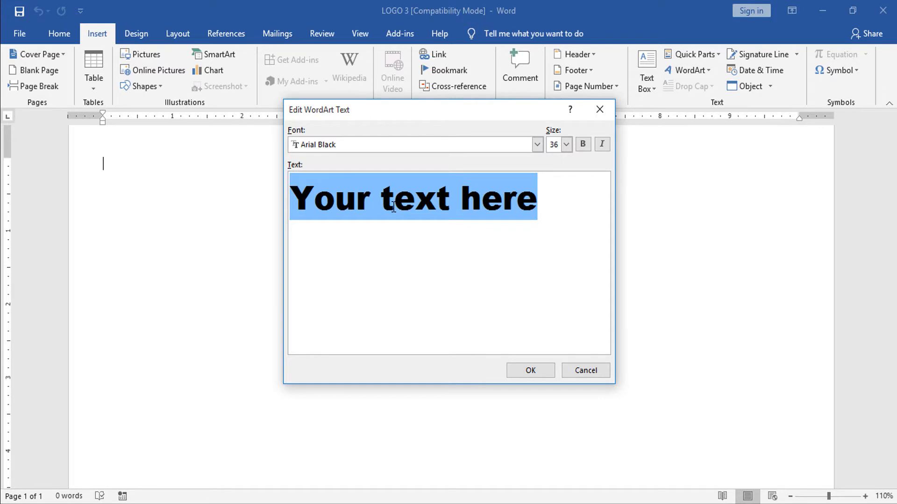
text(STAR)
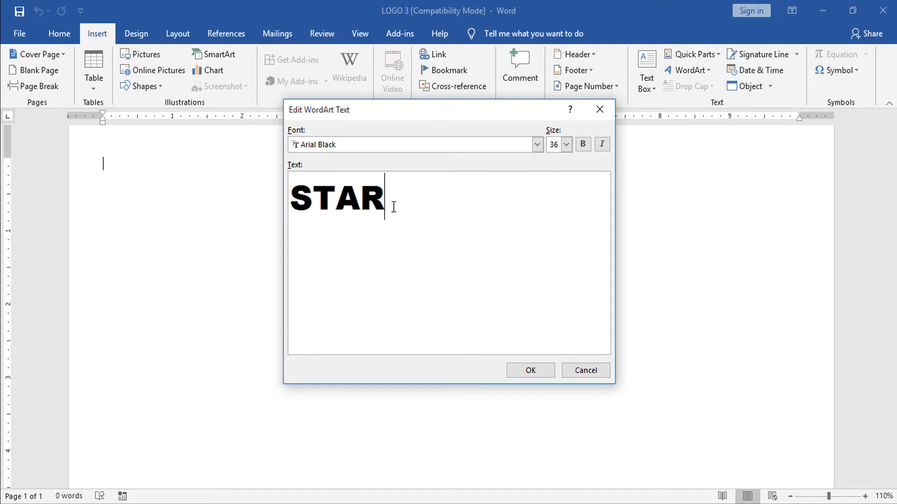
text(S)
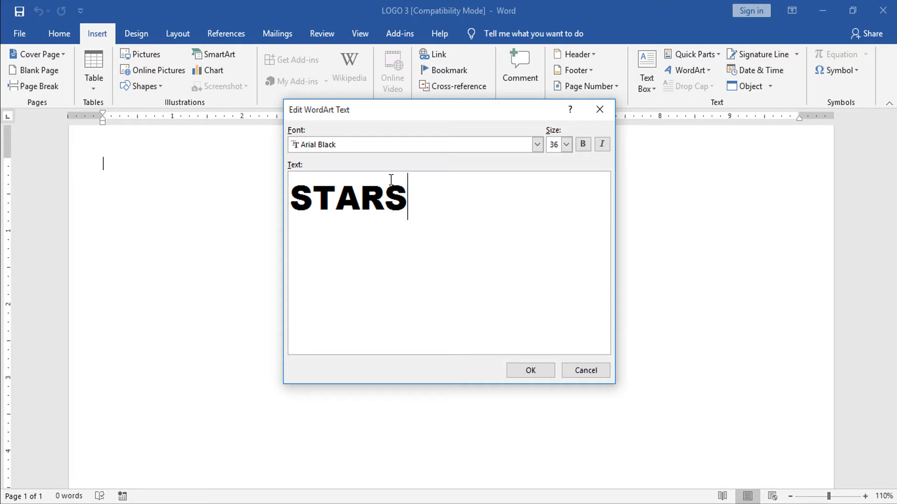
click(537, 372)
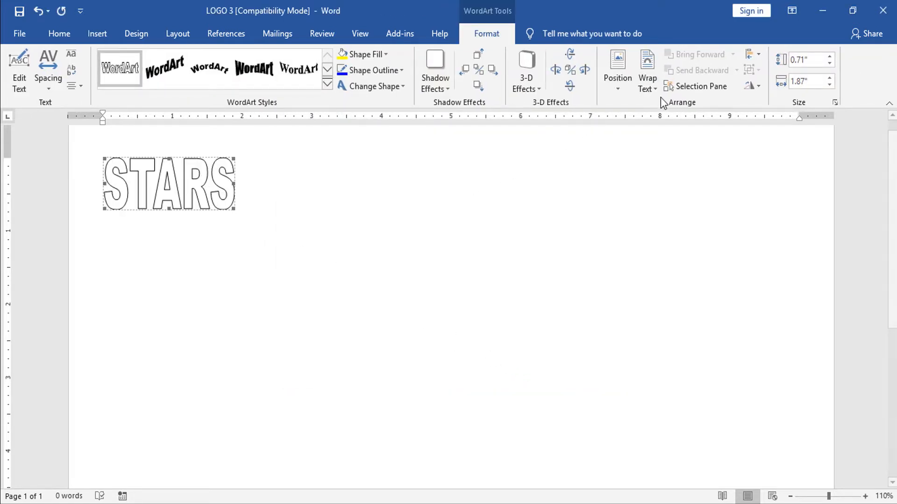
- Set the STARS WordArt's wrapping to In Front of Text, then enlarge it to about 2.16" by 5.7" near the page's upper middle
click(654, 94)
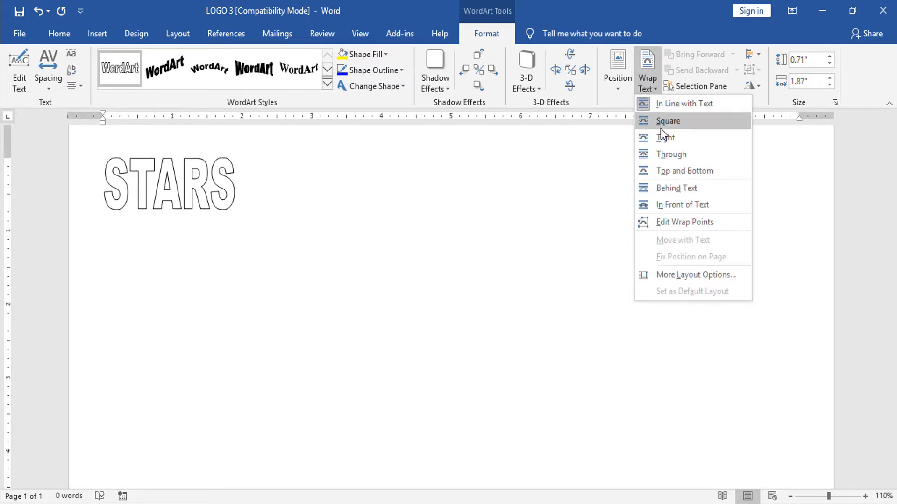
click(673, 209)
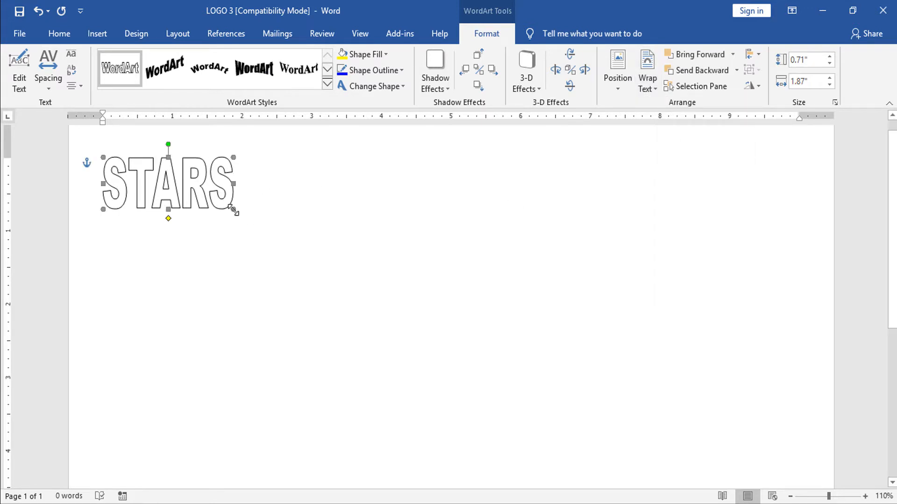
drag(234, 210, 478, 315)
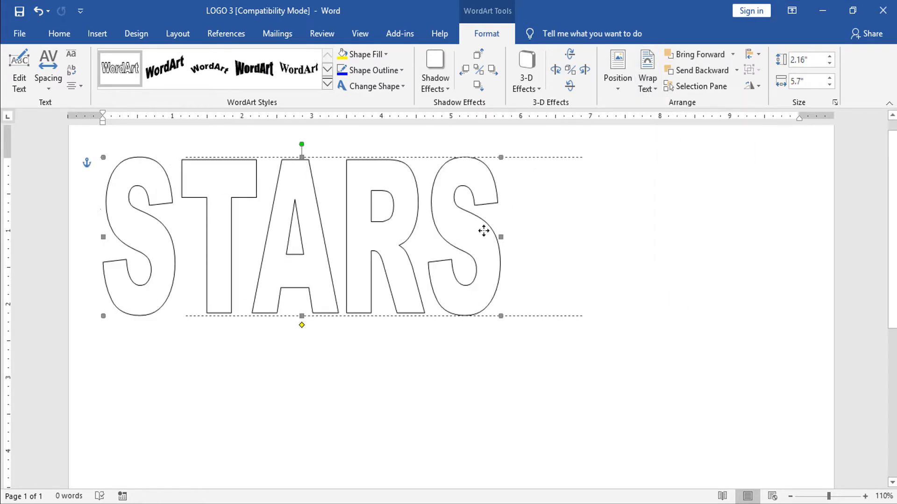
drag(484, 230, 491, 218)
scroll(494, 225, down, 2)
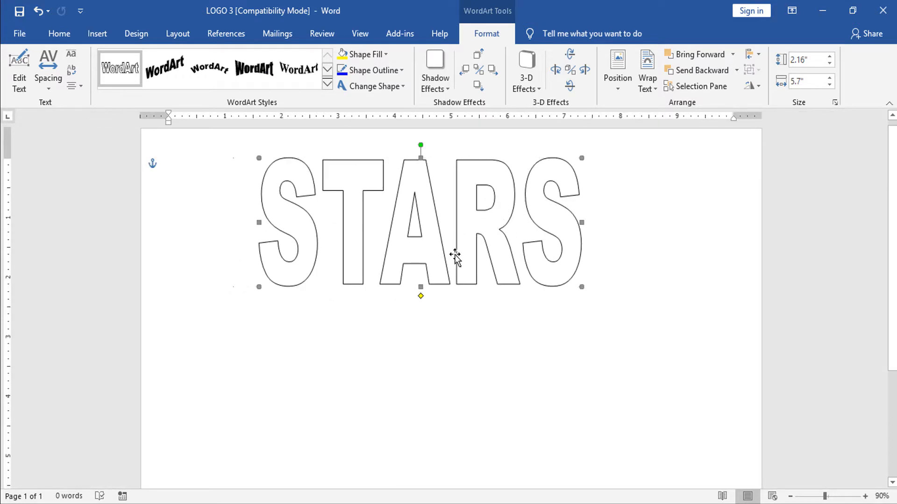
- Give the STARS WordArt the second Perspective 3-D effect and a horizontal Early Sunset preset gradient with the orange band in the middle
click(539, 90)
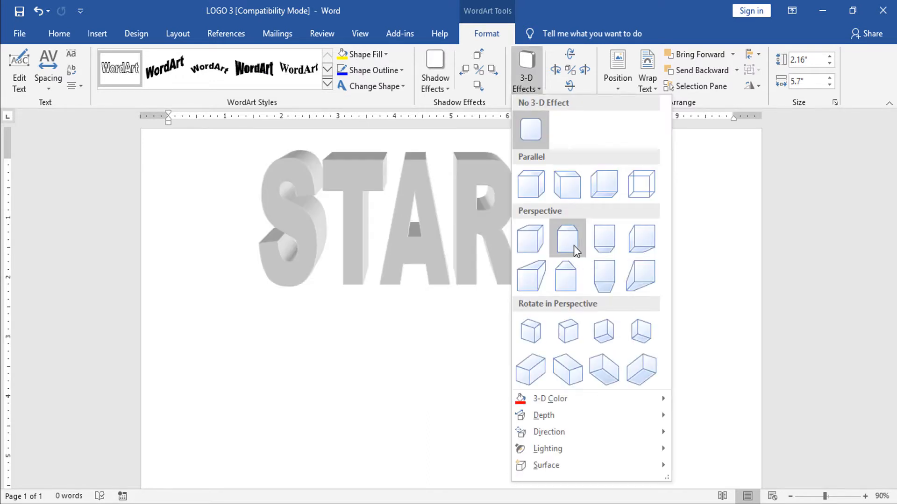
click(572, 246)
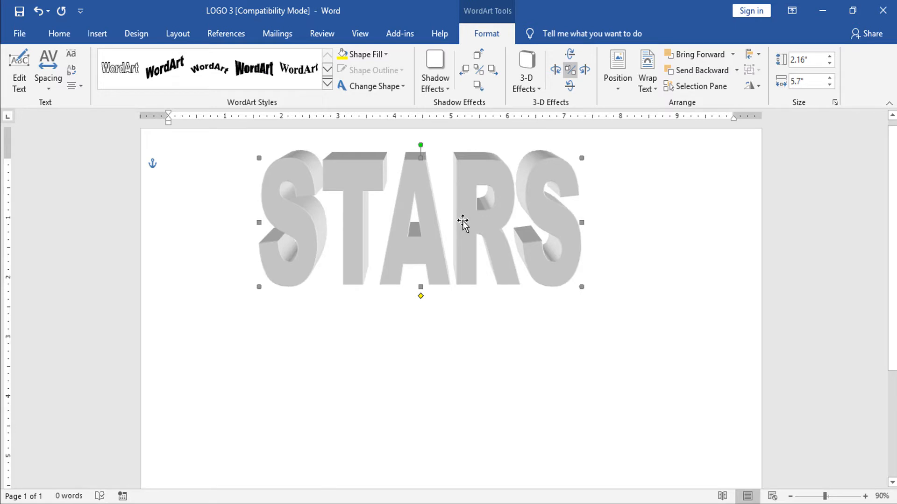
click(388, 57)
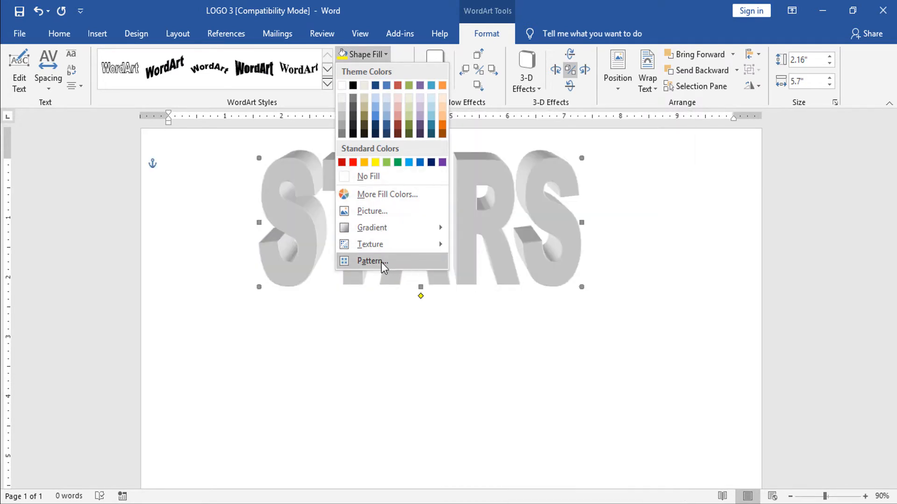
mouse_move(378, 246)
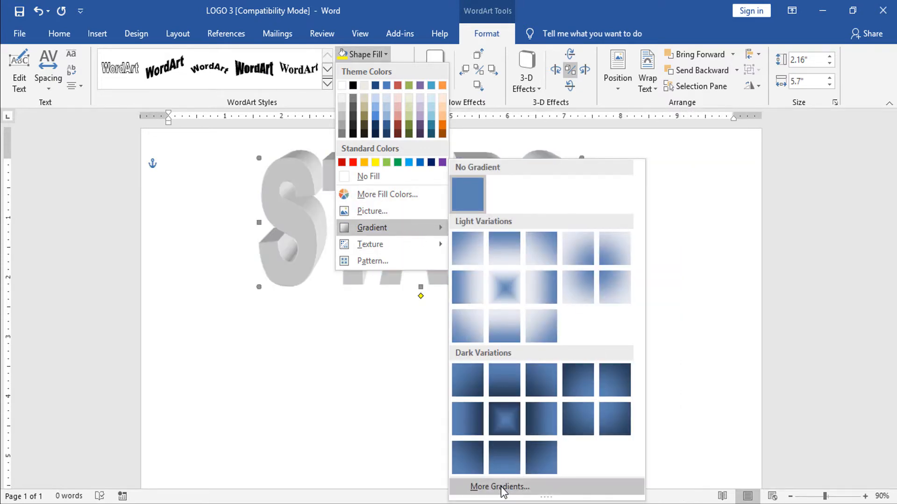
click(502, 487)
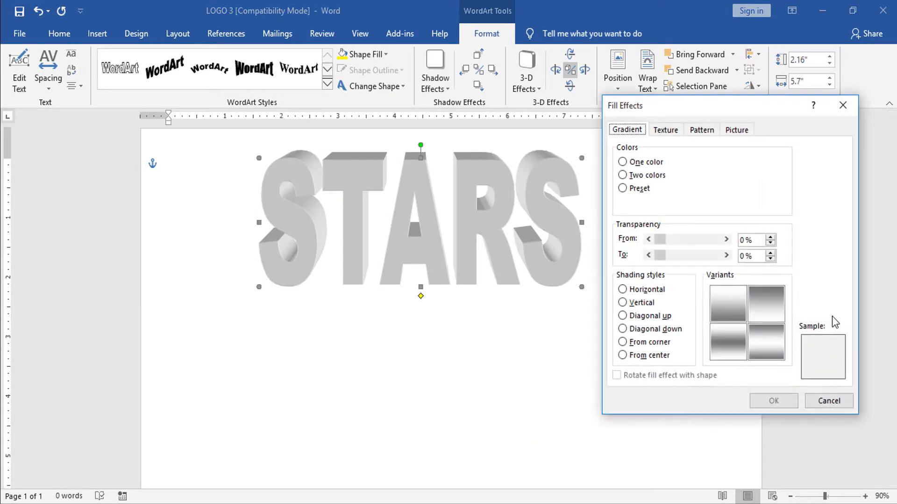
click(641, 192)
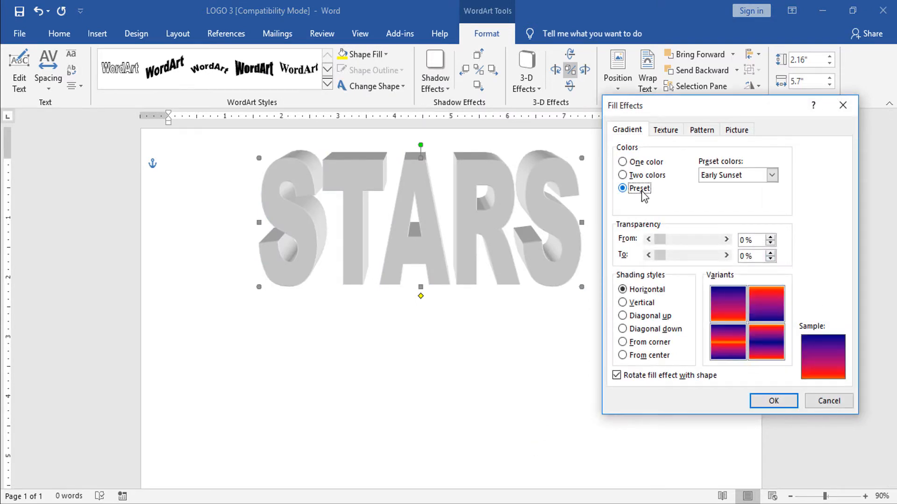
click(732, 348)
click(772, 401)
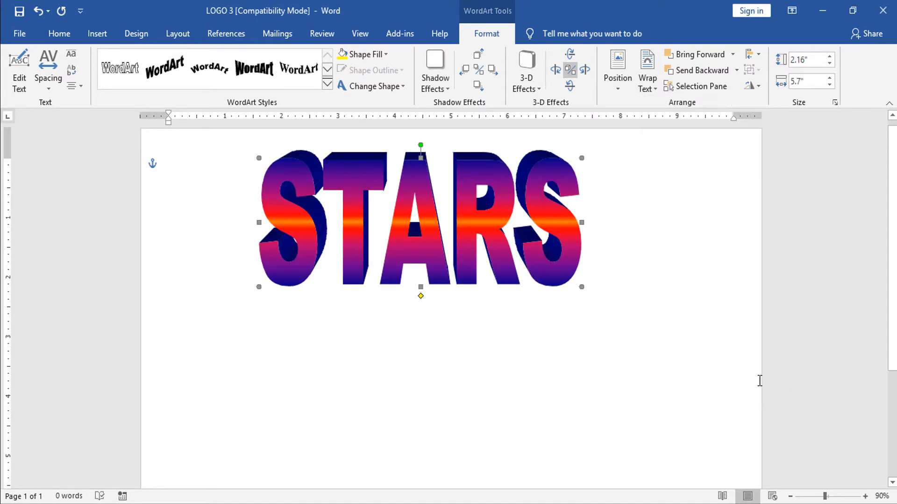
ctrl+scroll(529, 273, down, 1)
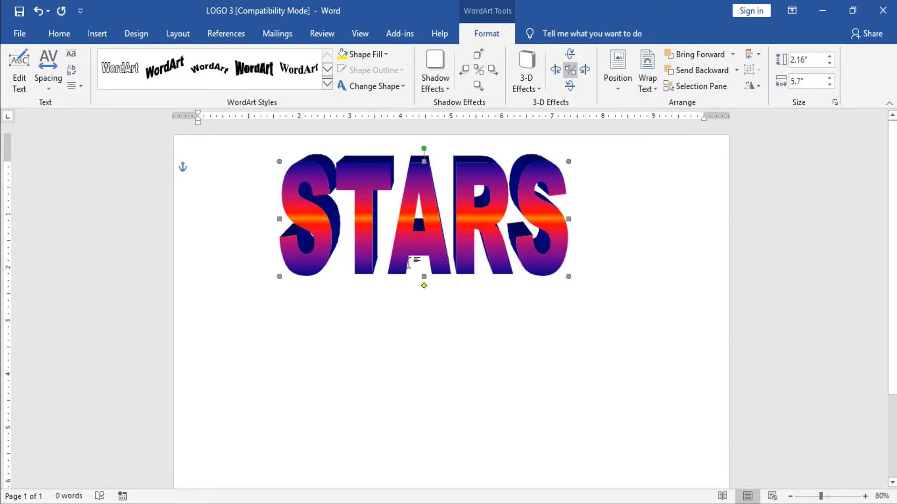
- Move the STARS WordArt lower on the page and reduce its height to about 1.99"
drag(432, 220, 444, 272)
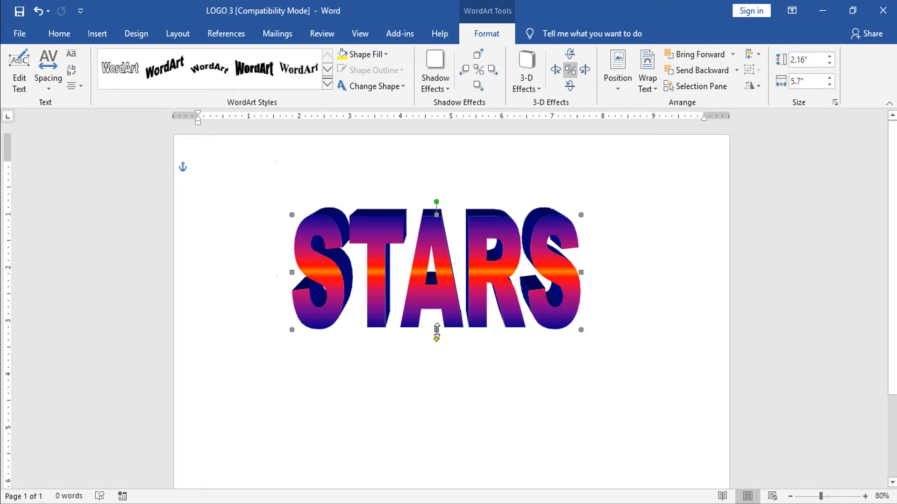
drag(436, 320, 437, 314)
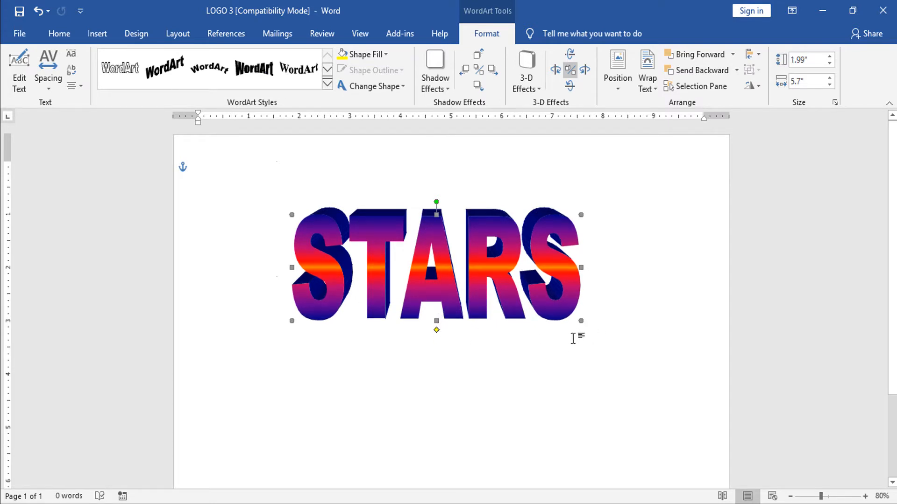
click(448, 341)
scroll(444, 308, up, 2)
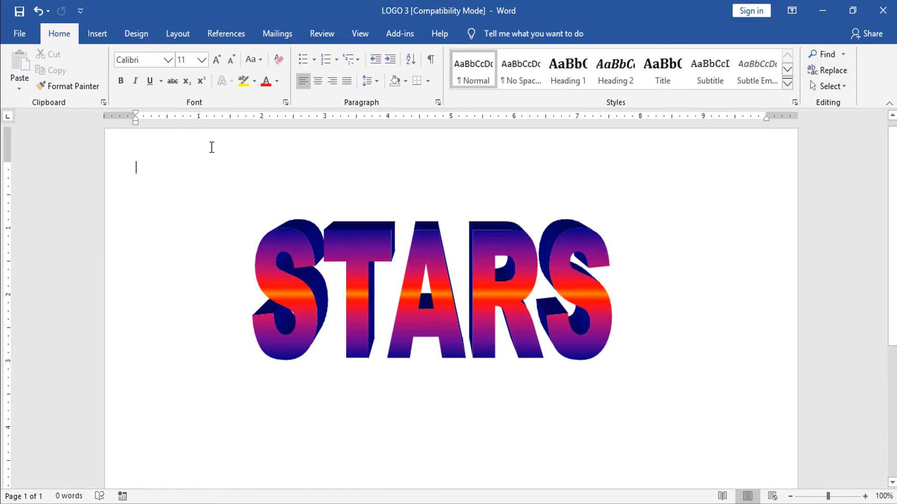
- Draw a five-point star shape about 7.68" by 8.08" and place its upper point over the letter A of STARS
click(98, 34)
click(145, 87)
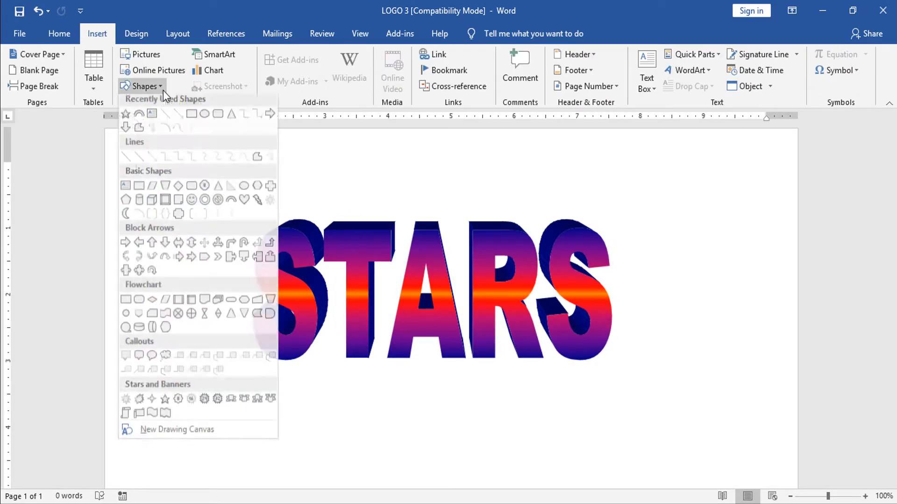
click(125, 117)
scroll(497, 316, down, 2)
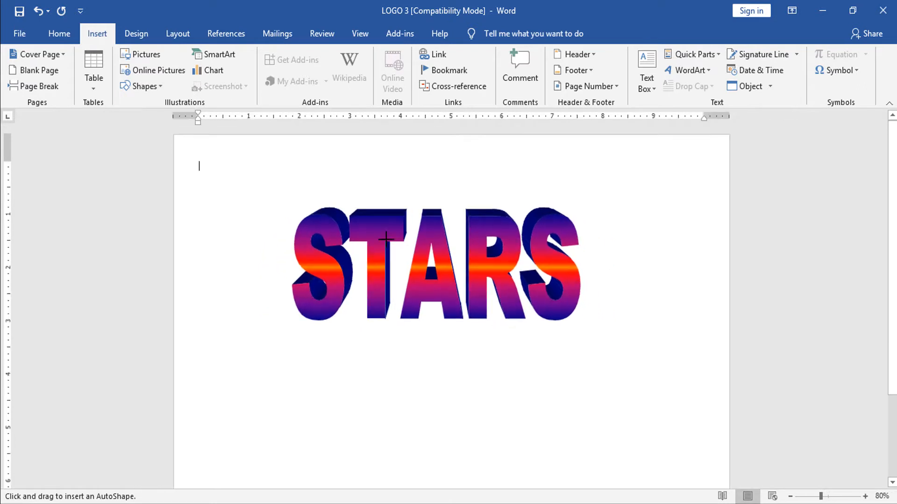
mouse_move(436, 279)
mouse_down()
mouse_move(511, 398)
mouse_move(640, 490)
mouse_move(630, 476)
mouse_up()
drag(615, 294, 439, 293)
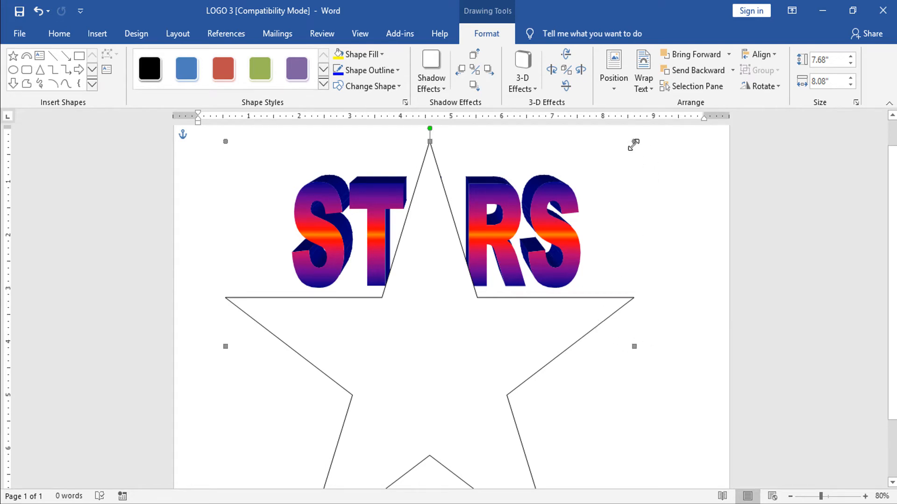
- Resize the star to about 7.4" by 8.32" and nudge it so its upper point stands in place of the A
drag(634, 141, 625, 178)
drag(424, 331, 426, 305)
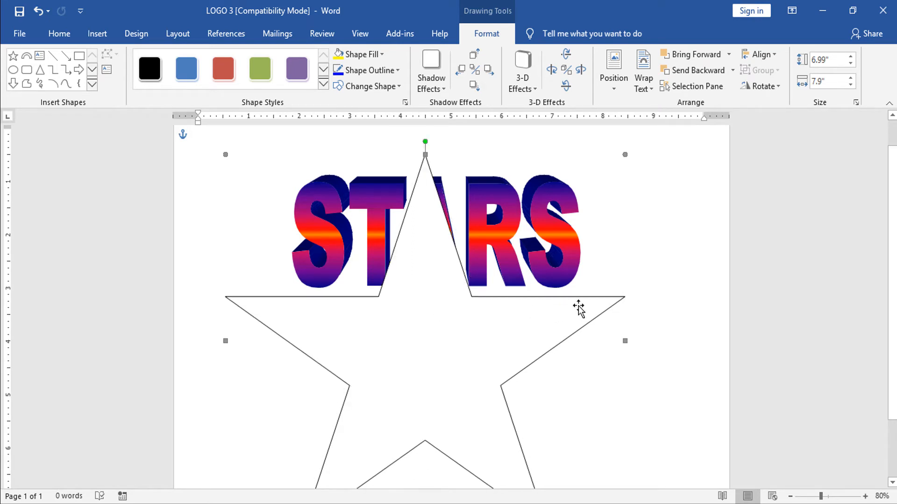
key(ctrl+z)
key(ctrl+z)
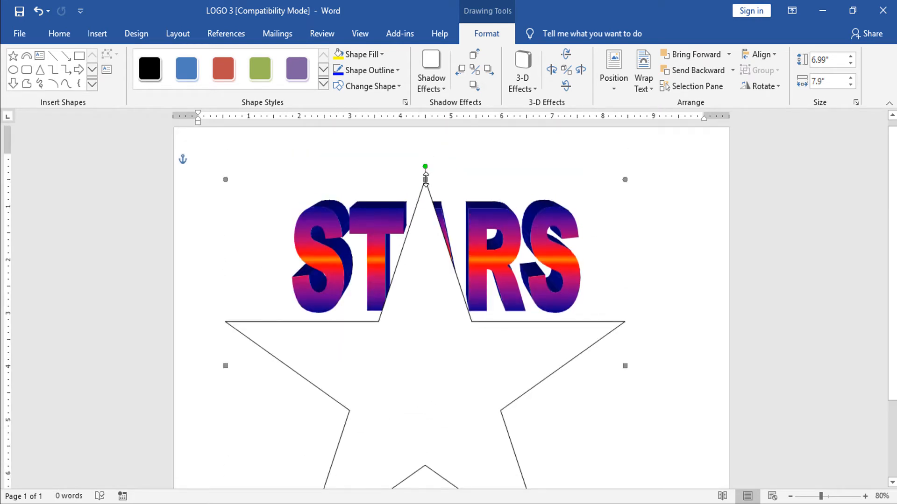
drag(629, 363, 661, 363)
key(Left)
key(Left)
key(Left)
key(Left)
key(Left)
key(Left)
key(Left)
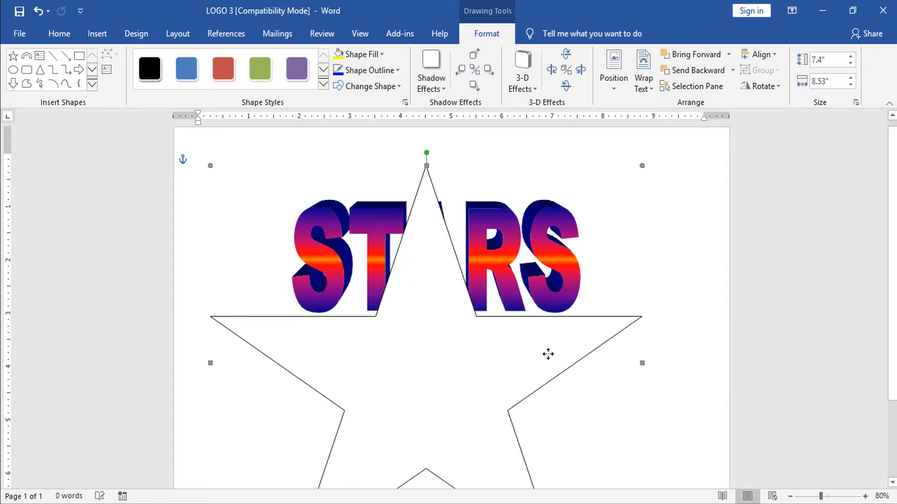
key(Down)
key(Down)
drag(213, 370, 224, 370)
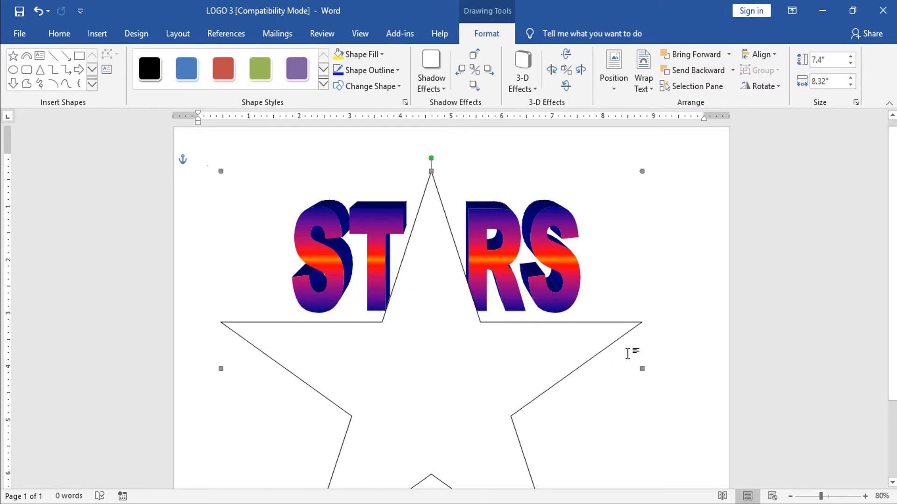
- Apply the third Perspective 3-D effect to the star
ctrl+scroll(626, 344, down, 3)
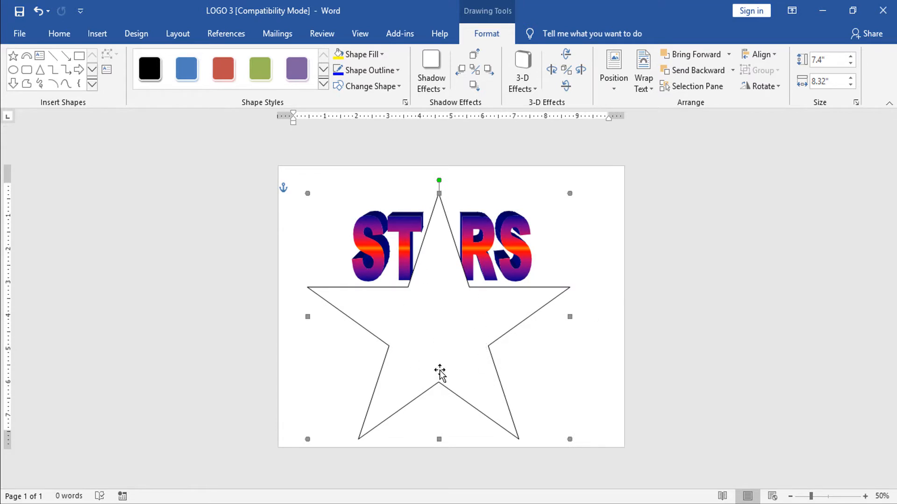
click(537, 90)
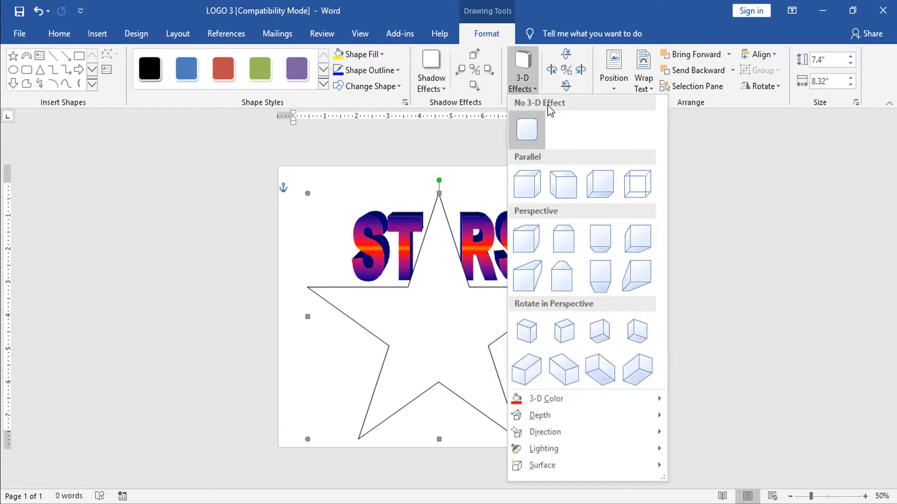
click(598, 239)
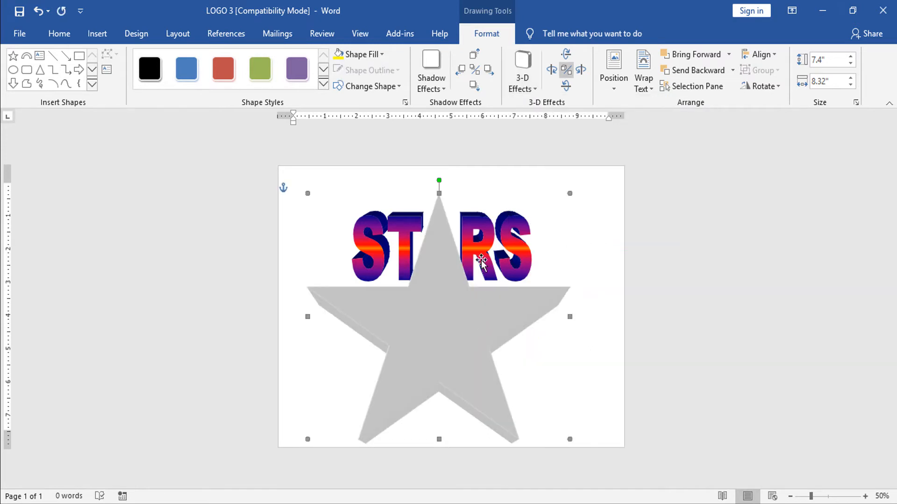
- Fill the star with a horizontal Early Sunset preset gradient, using the variant with the orange band in the middle
click(385, 54)
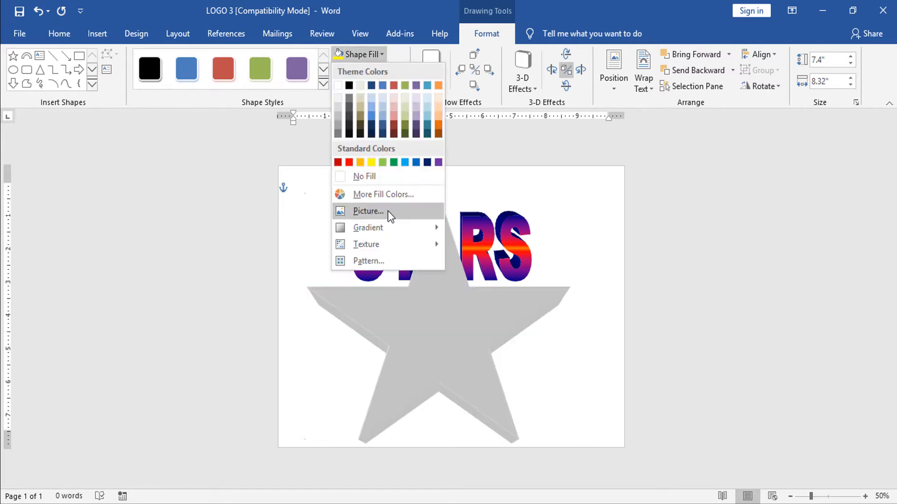
mouse_move(370, 228)
click(506, 485)
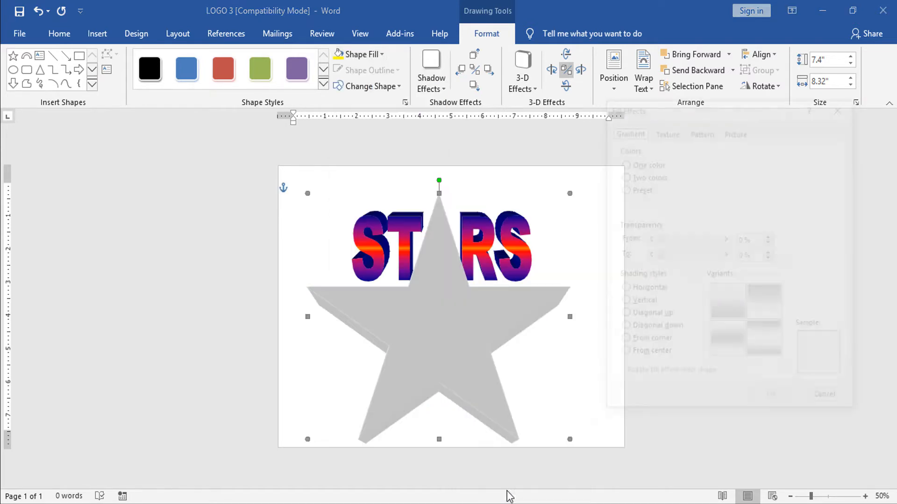
click(622, 188)
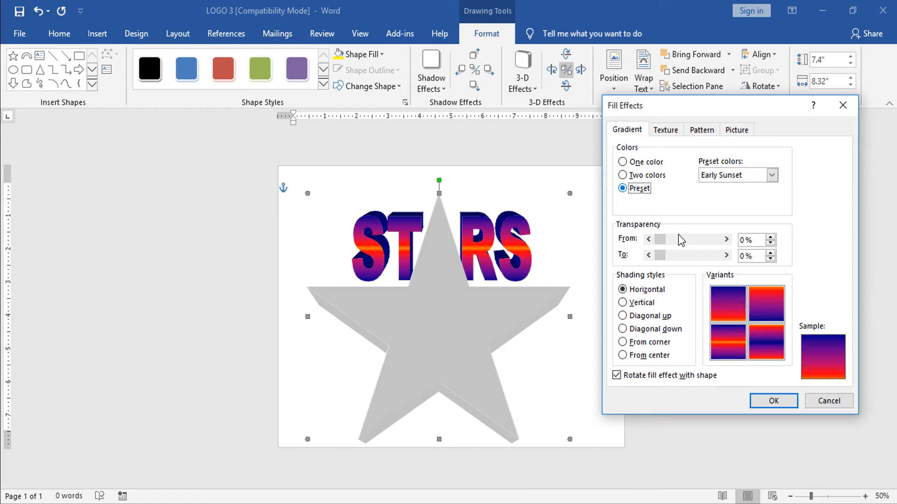
click(735, 353)
click(766, 402)
click(603, 243)
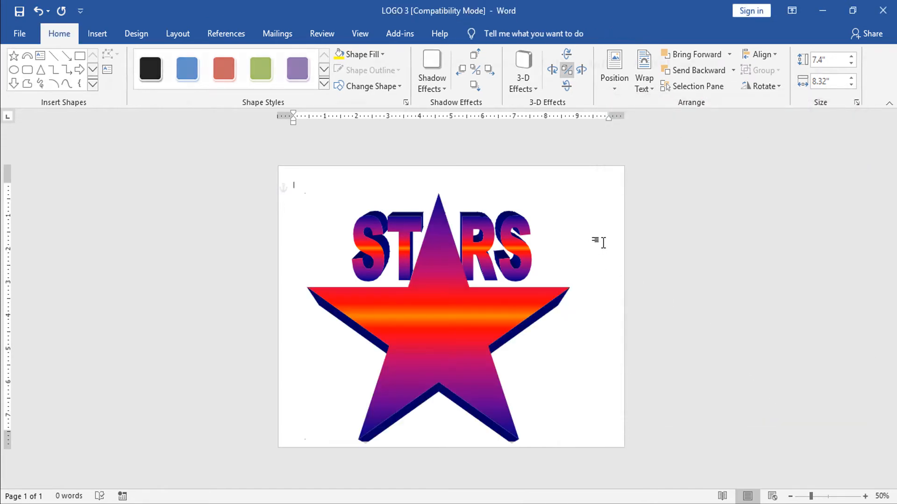
- Narrow the star slightly from its right side to about 8.24" wide
scroll(607, 243, up, 2)
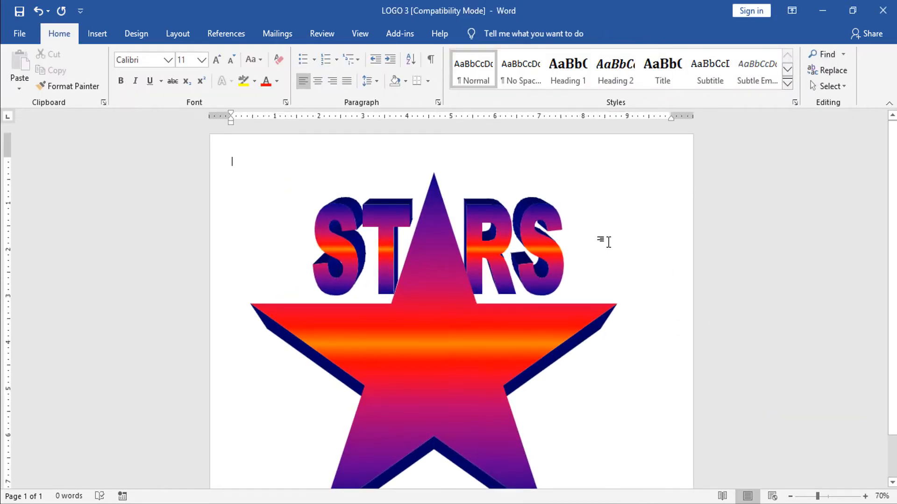
click(516, 337)
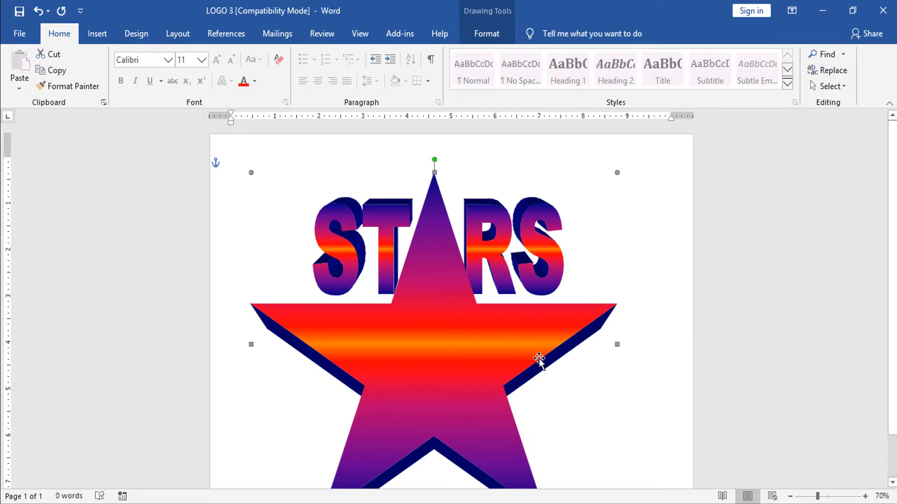
click(616, 346)
drag(618, 344, 613, 345)
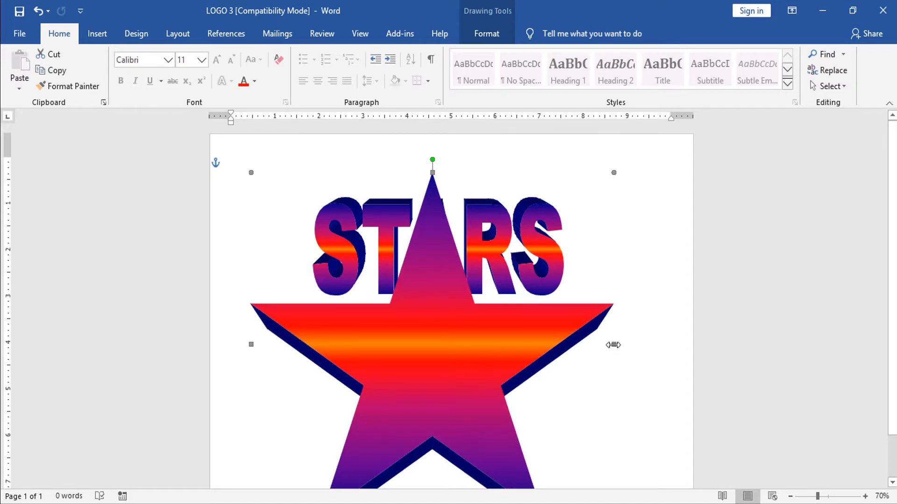
scroll(650, 309, down, 4)
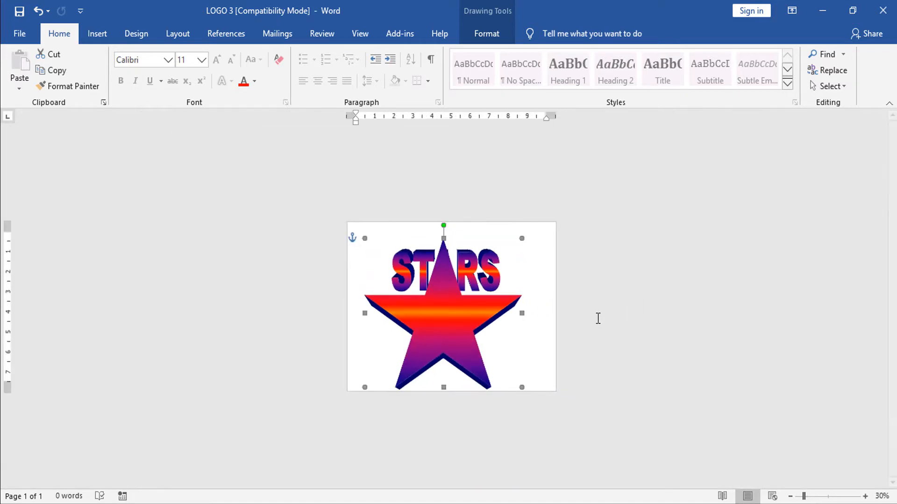
scroll(536, 282, up, 3)
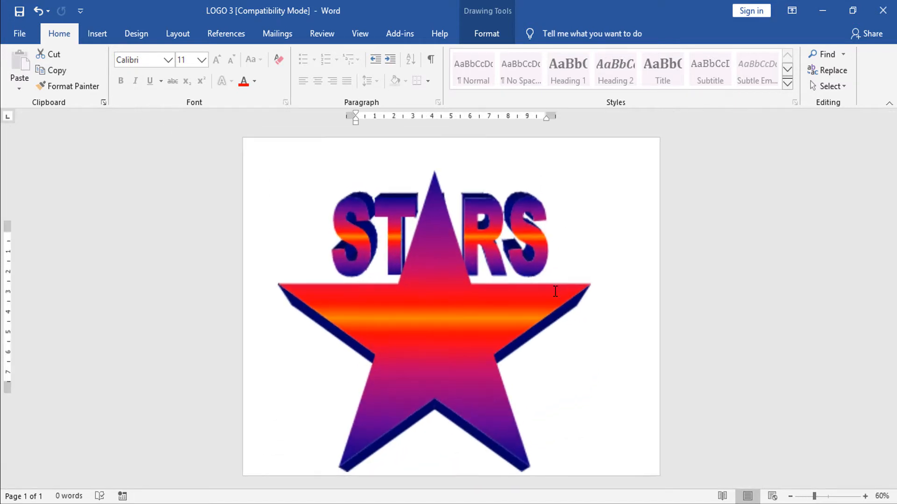
- Group the STARS WordArt and the star into one object
click(488, 206)
shift+click(493, 318)
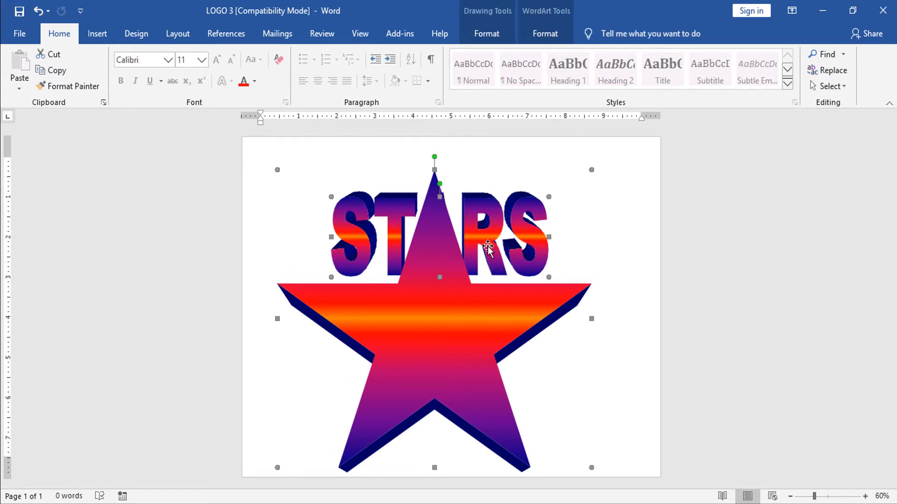
click(486, 34)
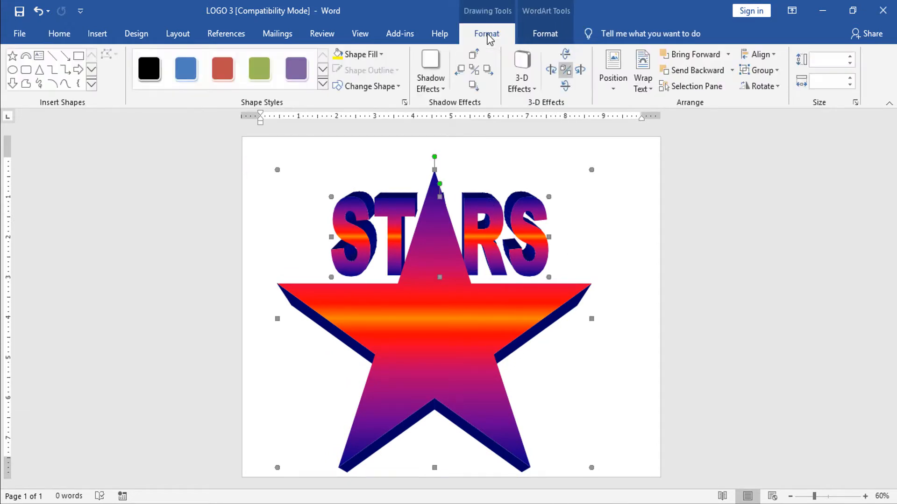
click(774, 72)
click(770, 86)
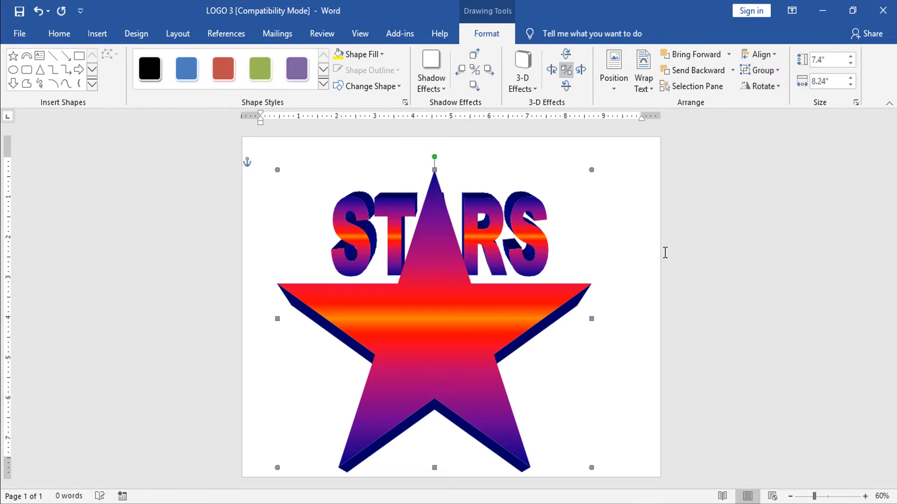
click(630, 231)
- Move the grouped logo slightly up and to the right to centre it on the page
scroll(559, 254, down, 2)
scroll(559, 254, up, 2)
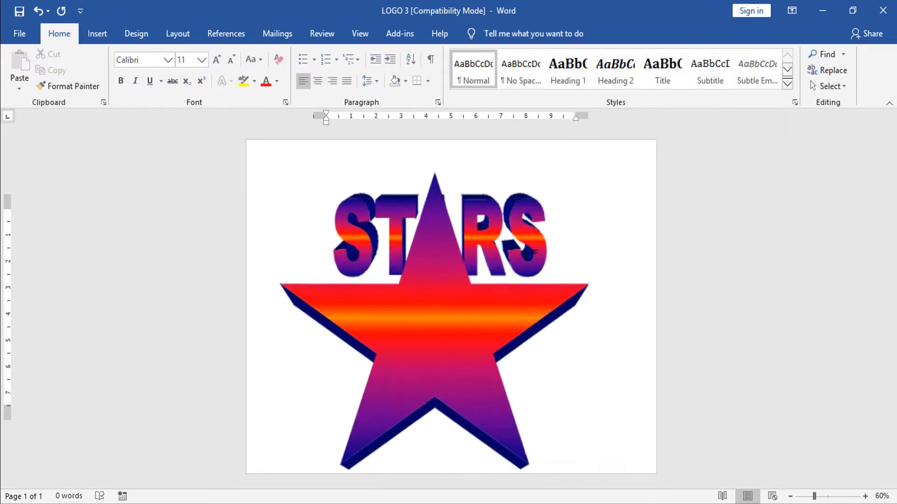
click(521, 257)
mouse_move(477, 233)
mouse_down()
mouse_move(458, 226)
mouse_move(489, 223)
mouse_up()
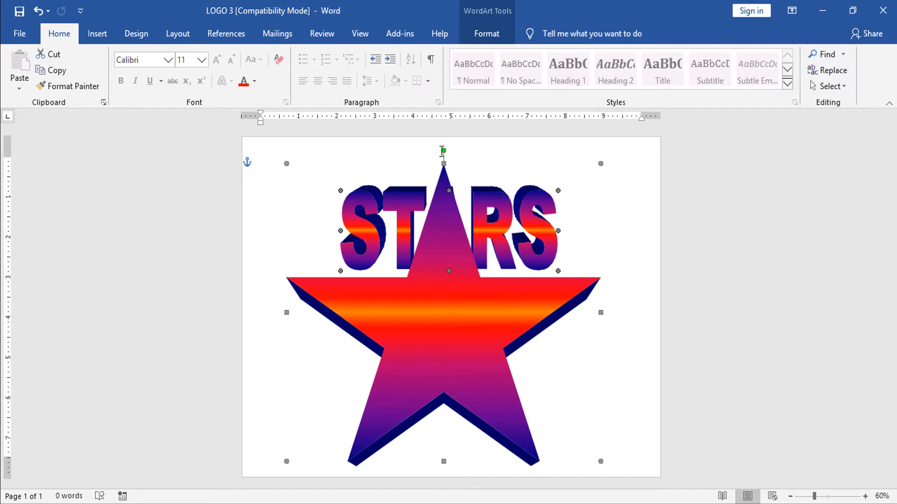
click(609, 238)
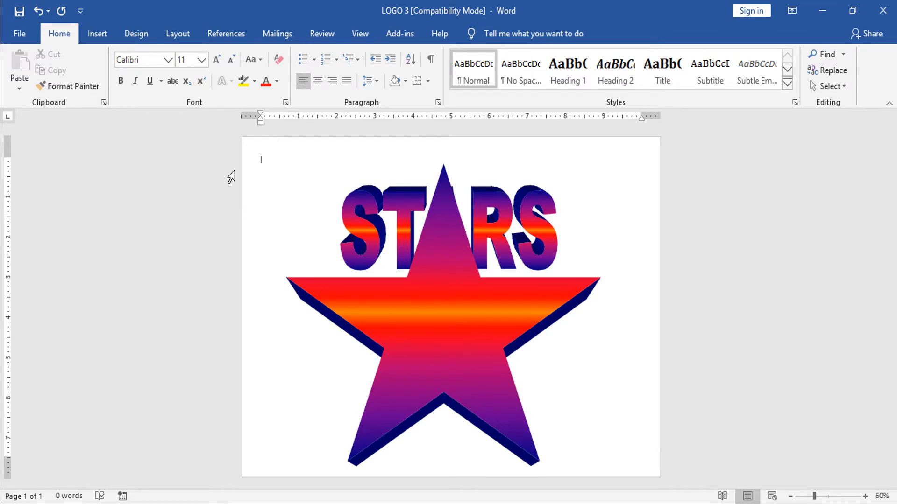
- Start saving a copy of the document to the Desktop under the file name LOGO 4
click(21, 32)
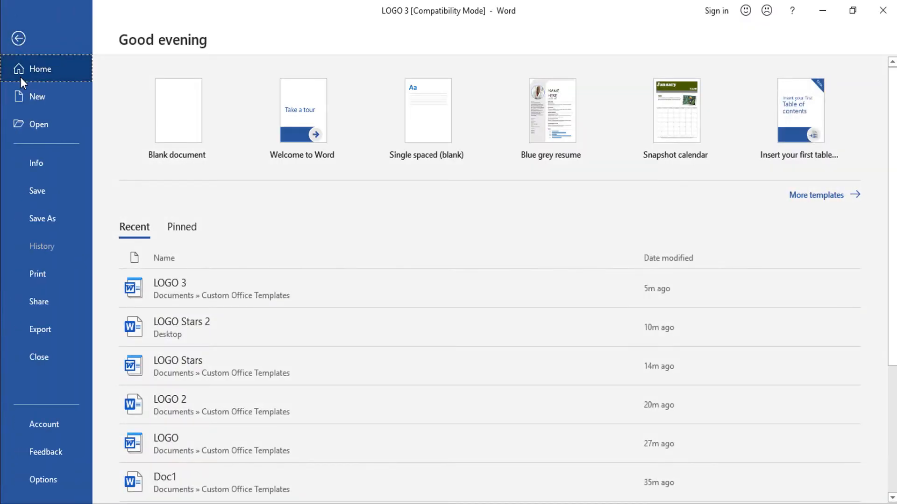
click(43, 218)
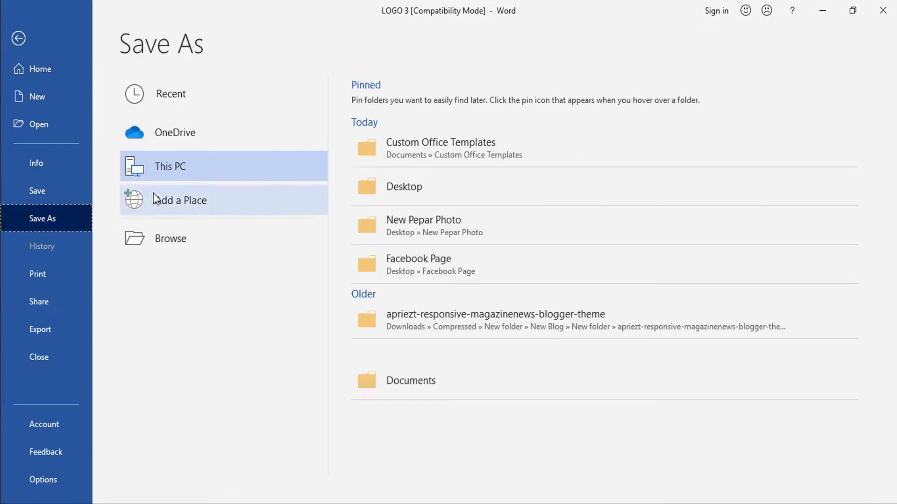
click(173, 167)
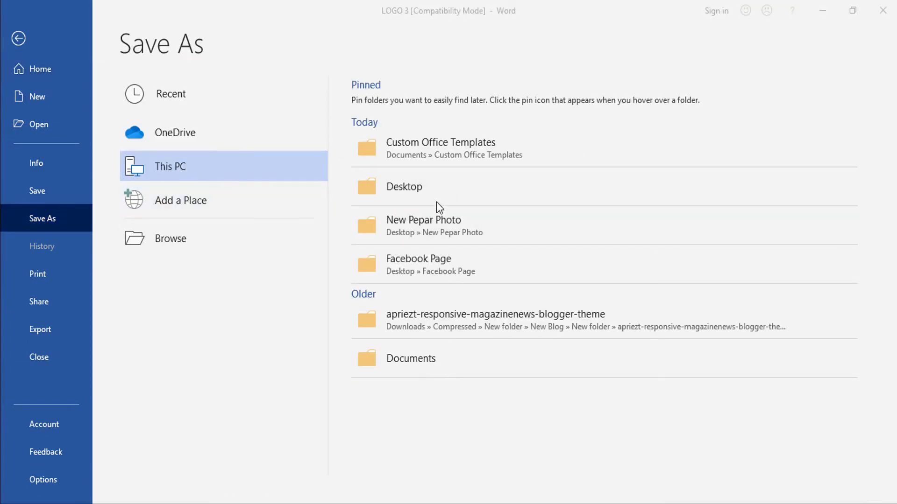
click(436, 200)
click(134, 236)
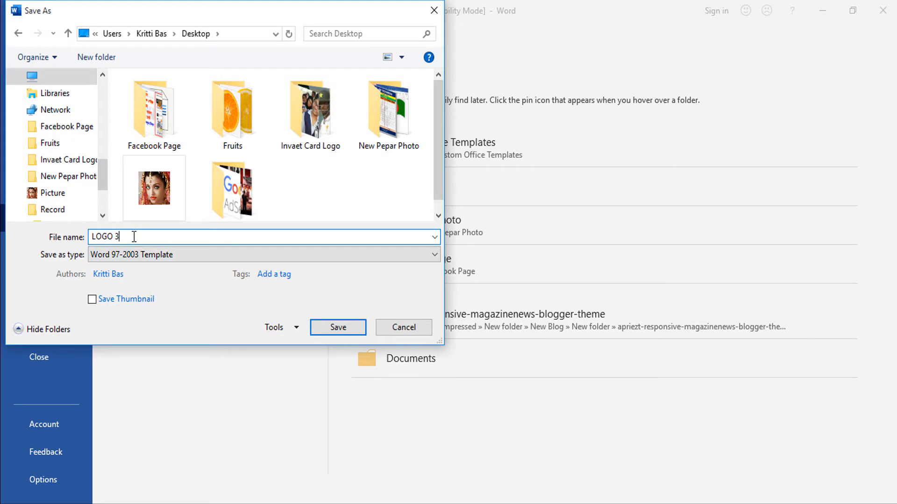
key(BackSpace)
text(3)
key(BackSpace)
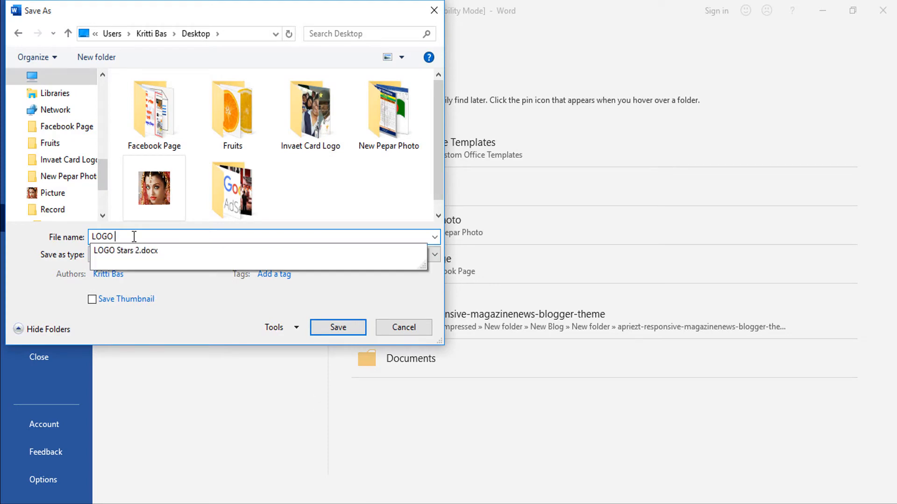
text(4)
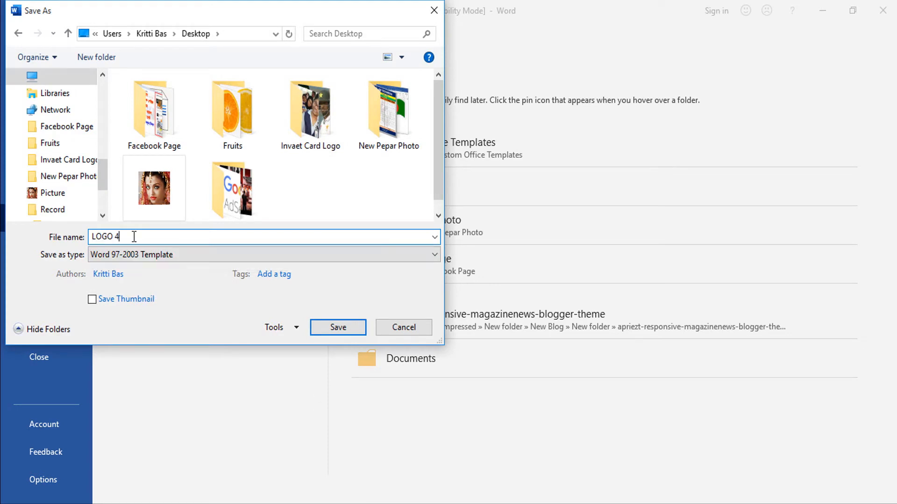
- Set the file type to Word Document and save the file, accepting the format conversion
click(159, 258)
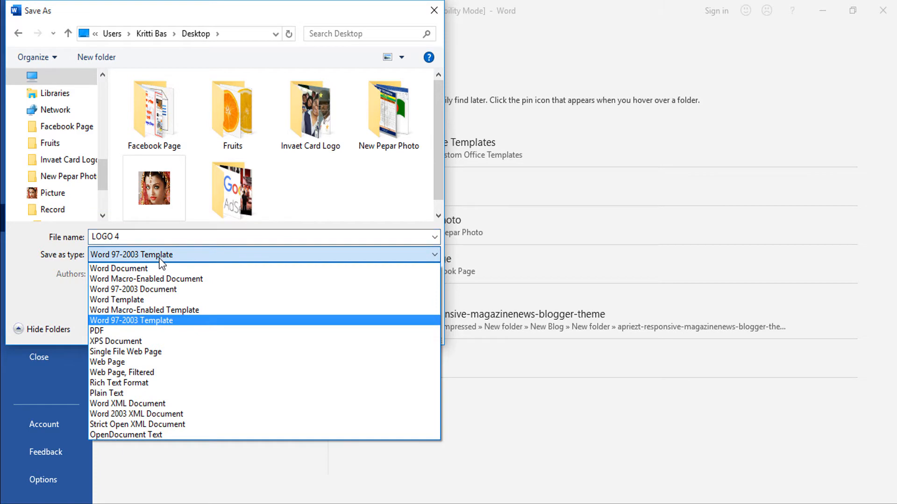
click(122, 269)
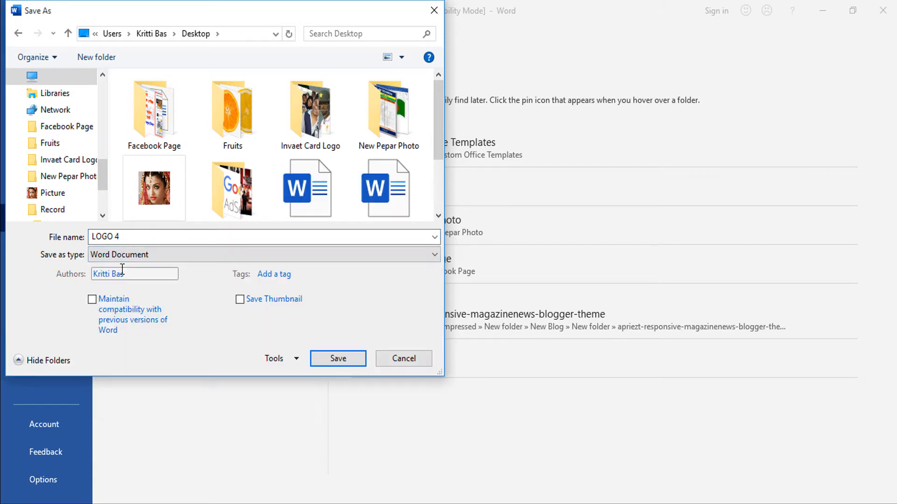
click(346, 363)
click(495, 290)
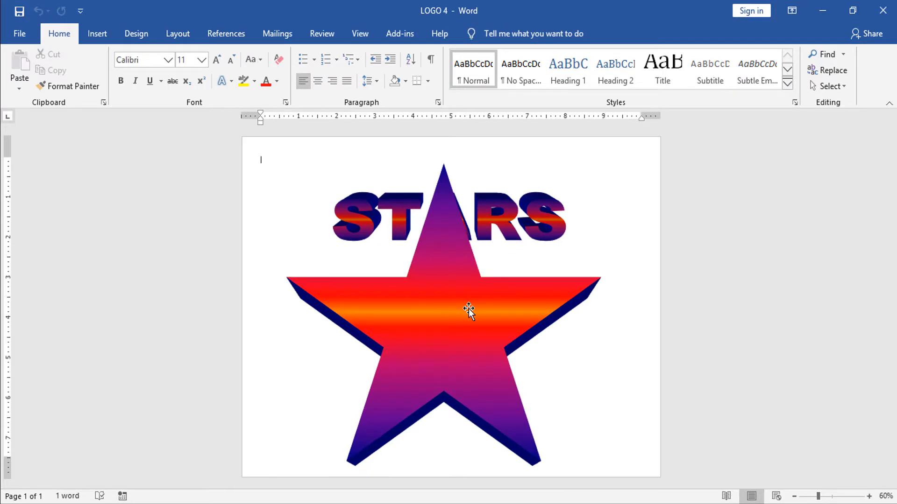
- Ungroup the logo so the STARS WordArt and the star are separate objects again
click(505, 204)
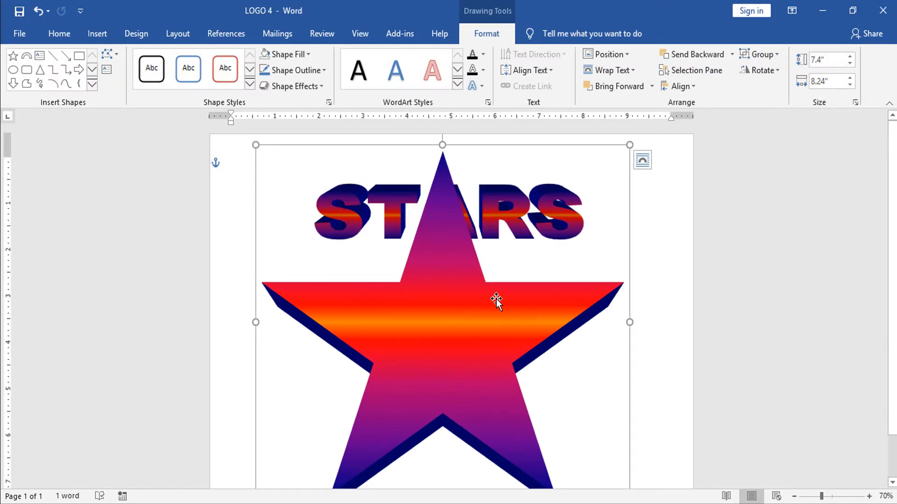
right_click(497, 302)
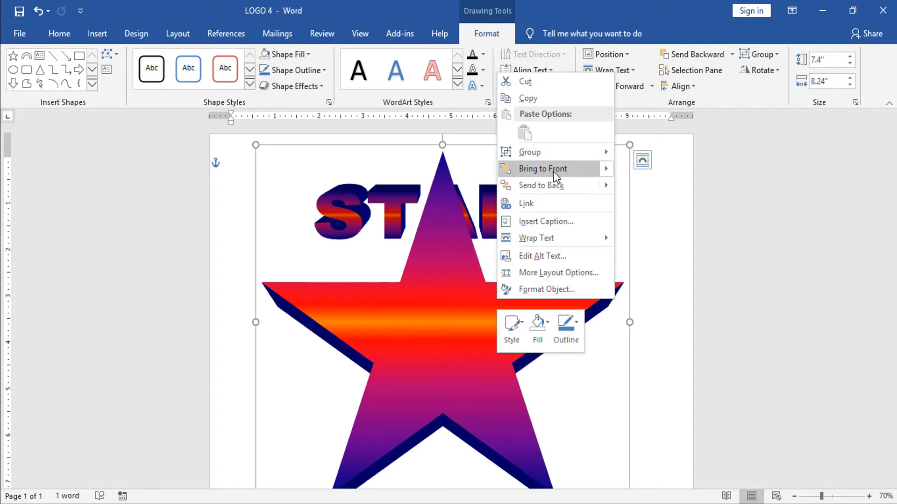
mouse_move(550, 155)
click(654, 167)
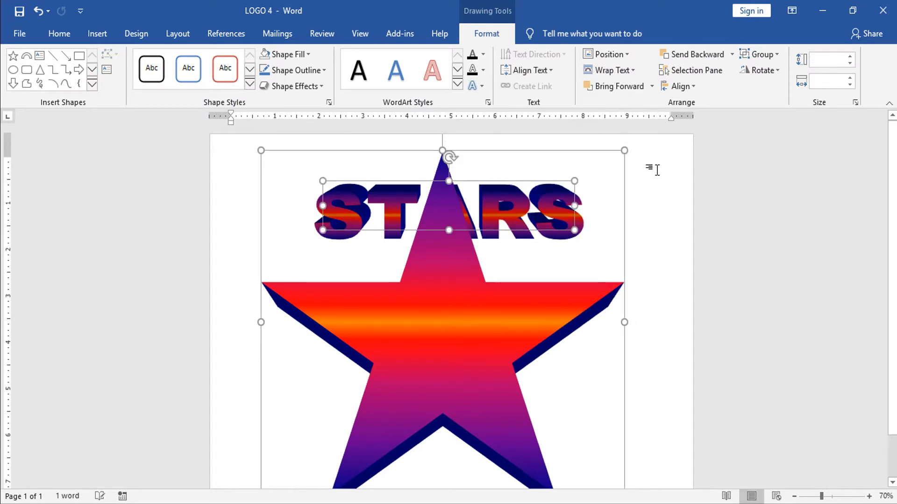
click(640, 258)
- Shorten the star from its lower edge to about 6.11" high and reposition it near the page's upper edge
click(496, 342)
drag(497, 343, 498, 323)
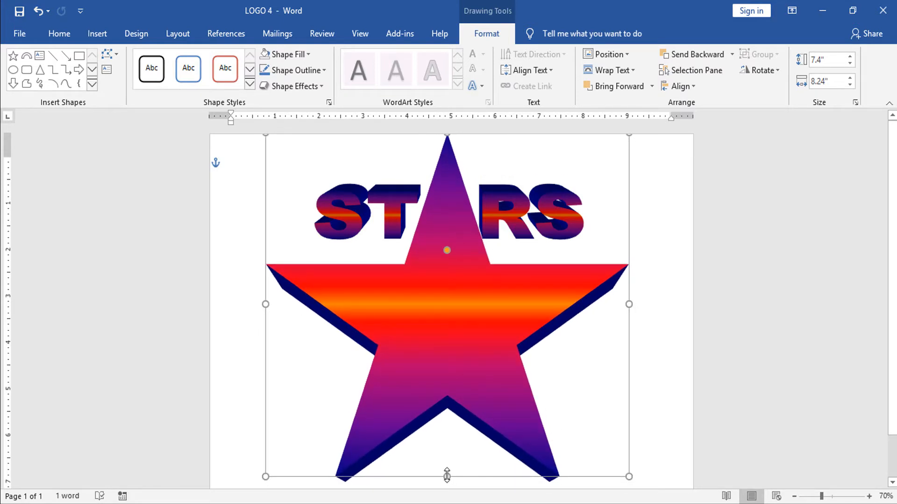
drag(447, 476, 442, 442)
drag(462, 366, 462, 378)
drag(447, 455, 447, 428)
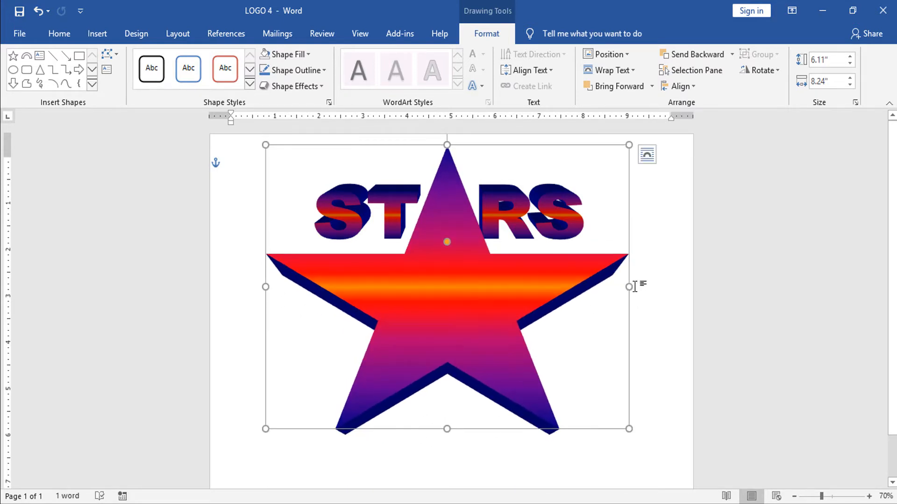
- Narrow the star from both sides to about 7.99" wide and nudge it slightly left
drag(629, 287, 623, 287)
drag(266, 286, 271, 286)
drag(426, 288, 423, 288)
- Enlarge the STARS WordArt from its lower-left corner and place it across the star's upper point, above its side arms
click(348, 226)
drag(323, 229, 314, 243)
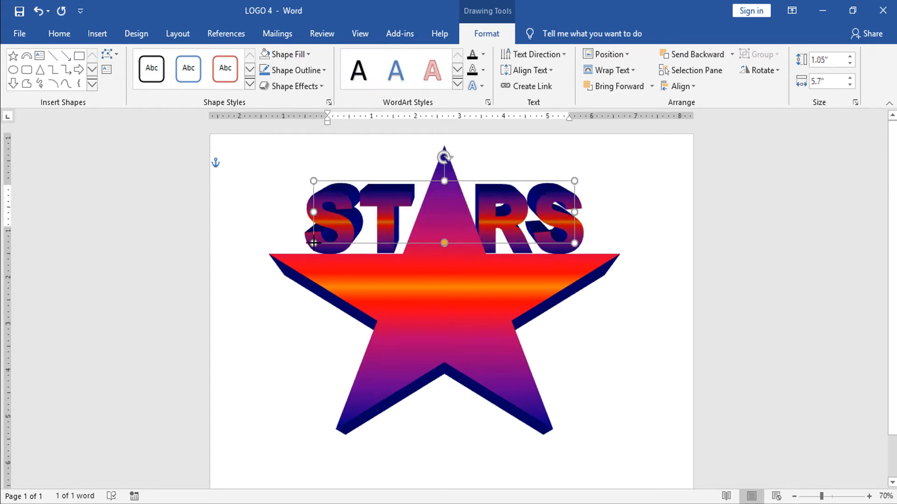
click(624, 196)
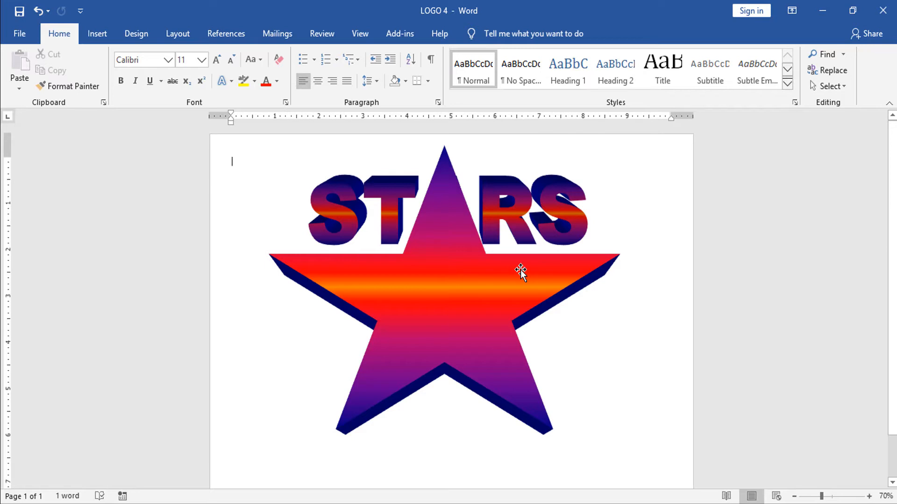
- Group the STARS WordArt and the star into one object
scroll(539, 270, up, 1)
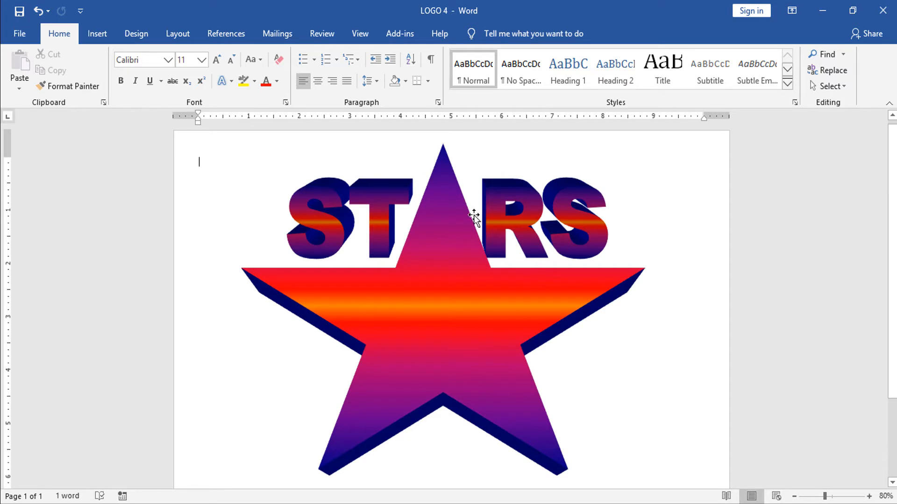
click(314, 176)
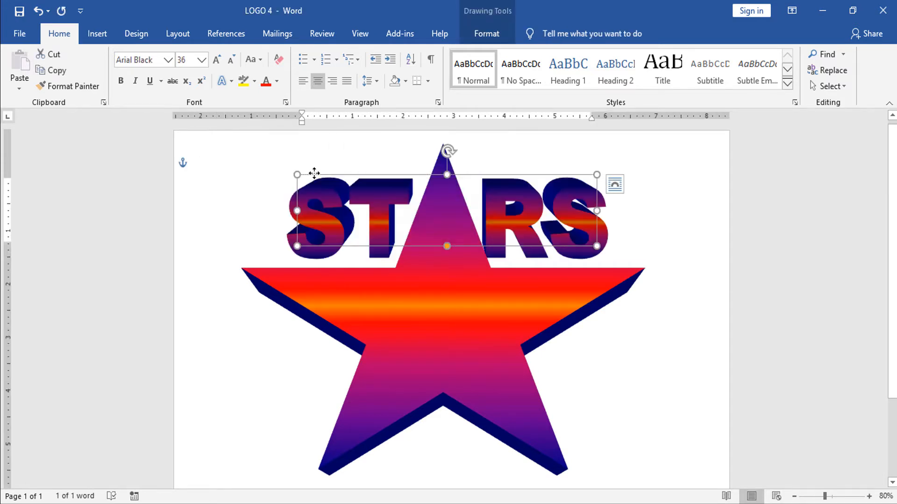
shift+click(389, 367)
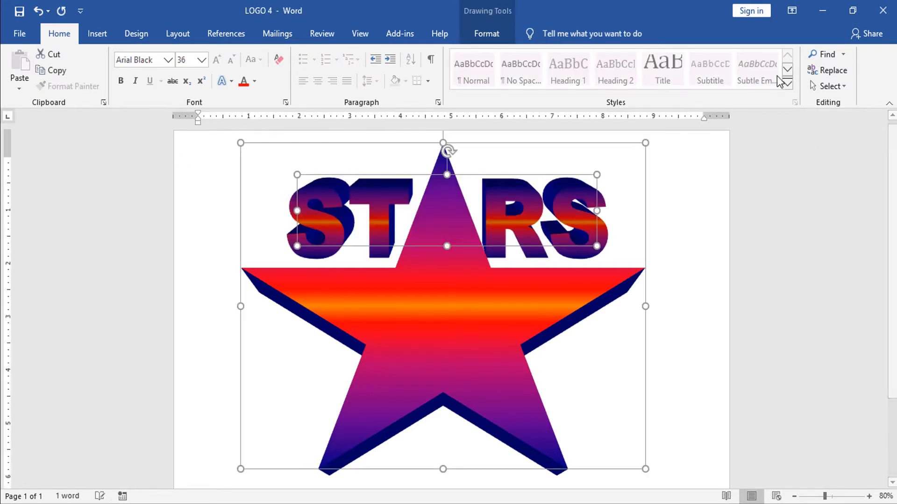
click(488, 34)
click(773, 57)
click(769, 75)
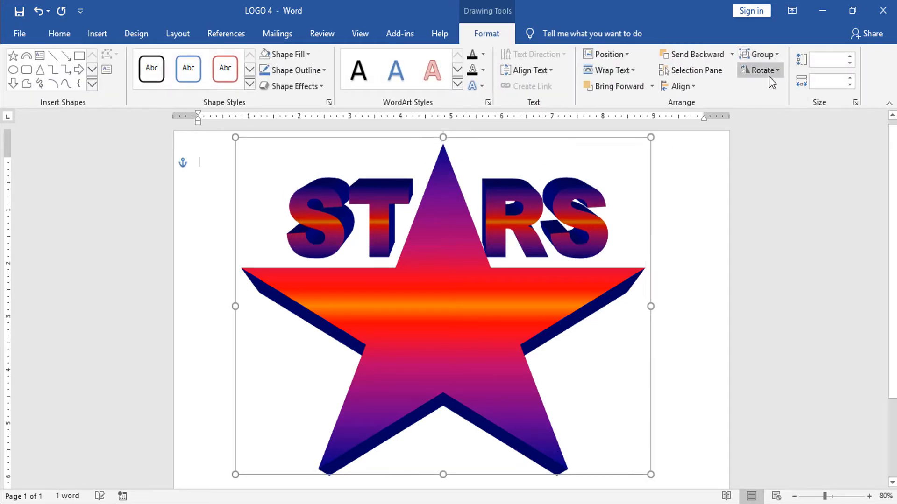
click(693, 258)
- Draw a block arc about 8.93" wide and 8.09" high over the logo and thin its band considerably
scroll(693, 258, down, 1)
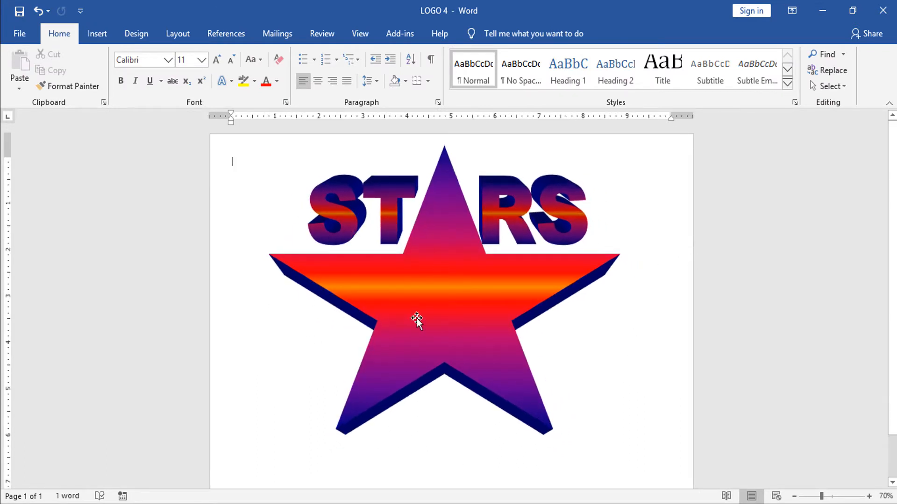
click(97, 33)
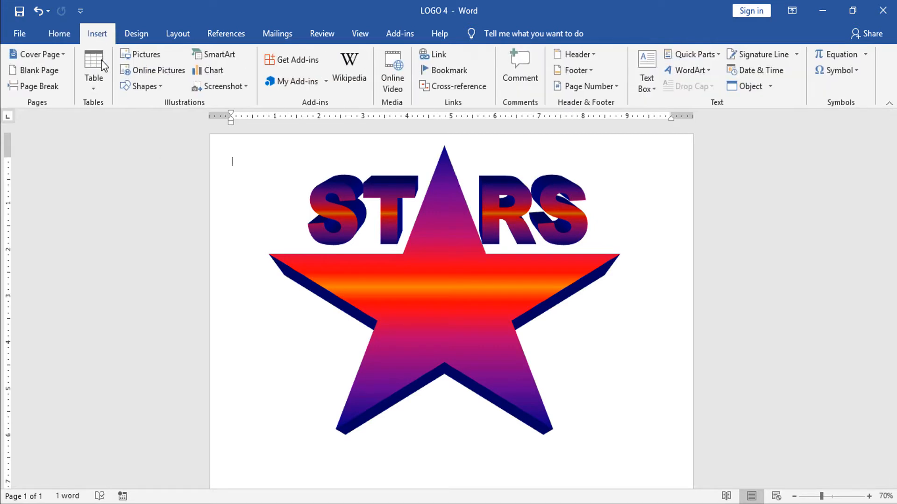
click(153, 85)
click(139, 117)
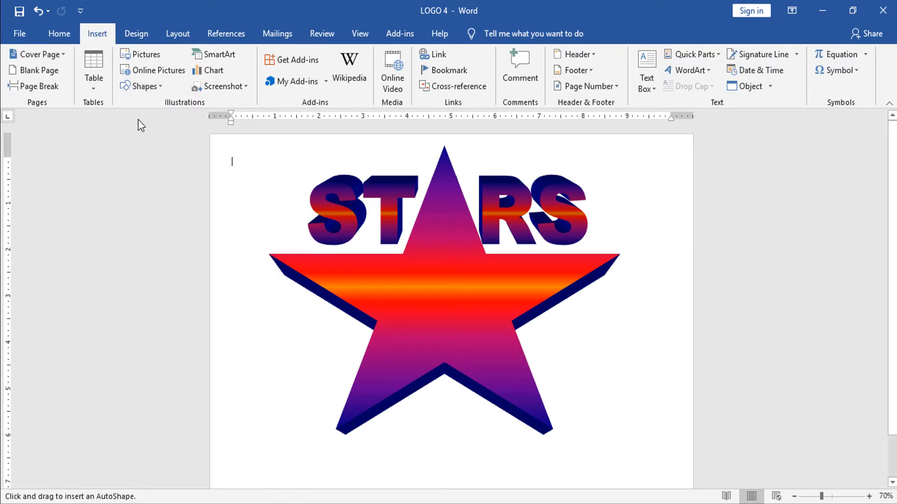
mouse_move(244, 139)
mouse_down()
mouse_move(567, 372)
mouse_move(712, 446)
mouse_move(637, 499)
mouse_up()
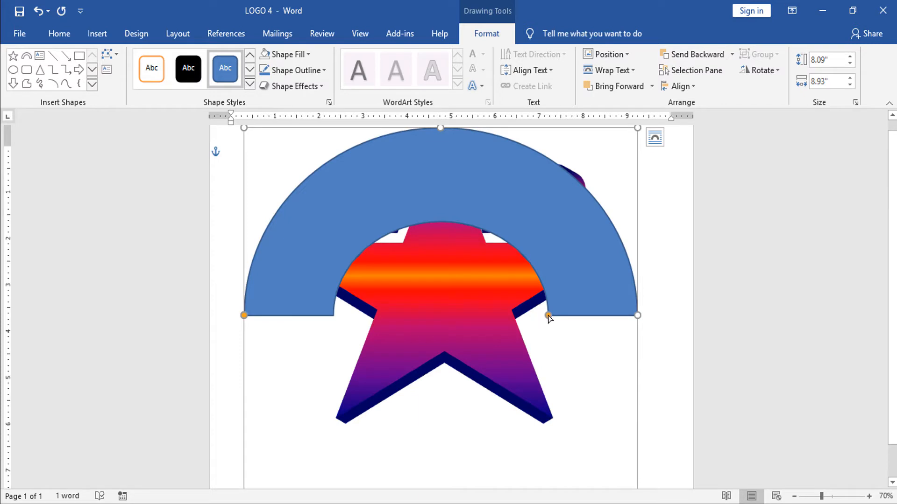
drag(549, 315, 617, 316)
- Move the grouped logo down the page and reposition the block arc so it curves over the star's tip
drag(548, 175, 560, 153)
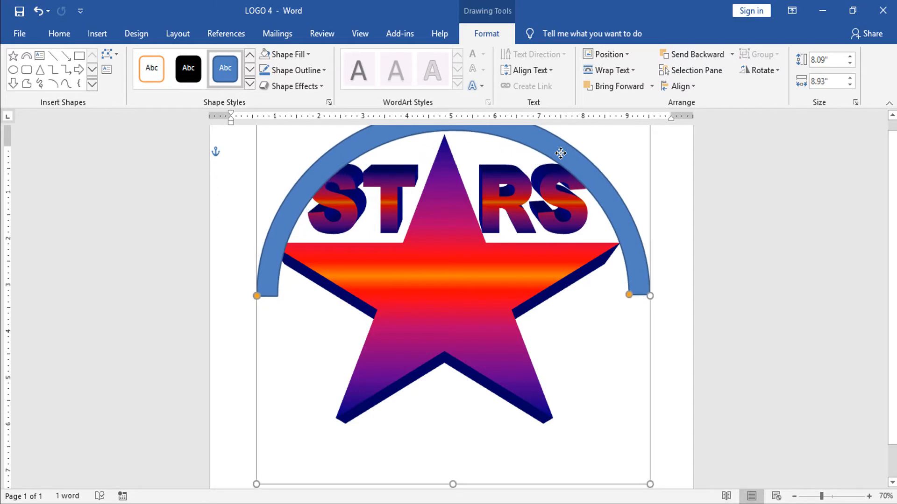
click(487, 319)
drag(498, 318, 486, 360)
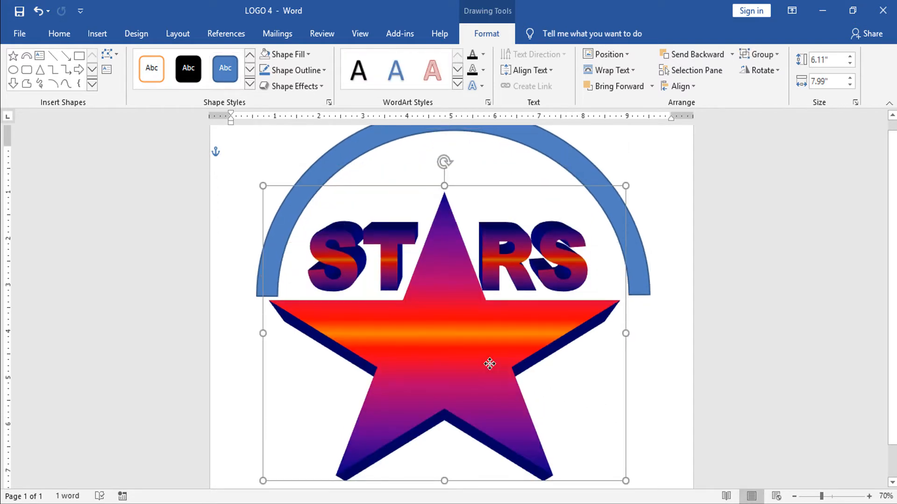
click(560, 156)
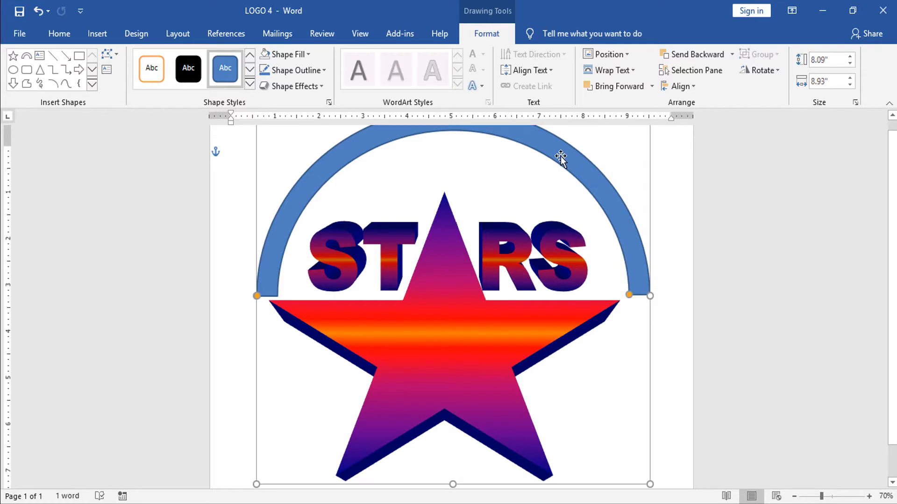
drag(561, 156, 563, 208)
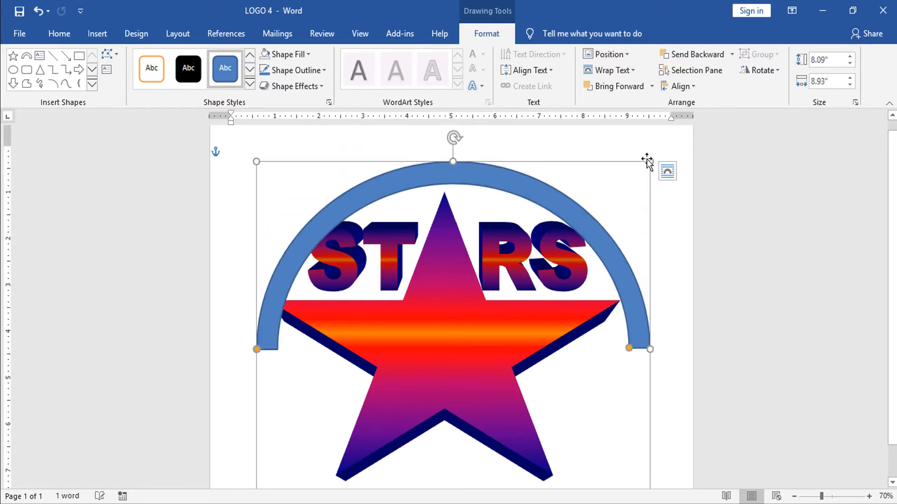
- Enlarge the block arc to about 9.25" wide and 8.64" high and centre it around the STARS logo
drag(650, 162, 660, 138)
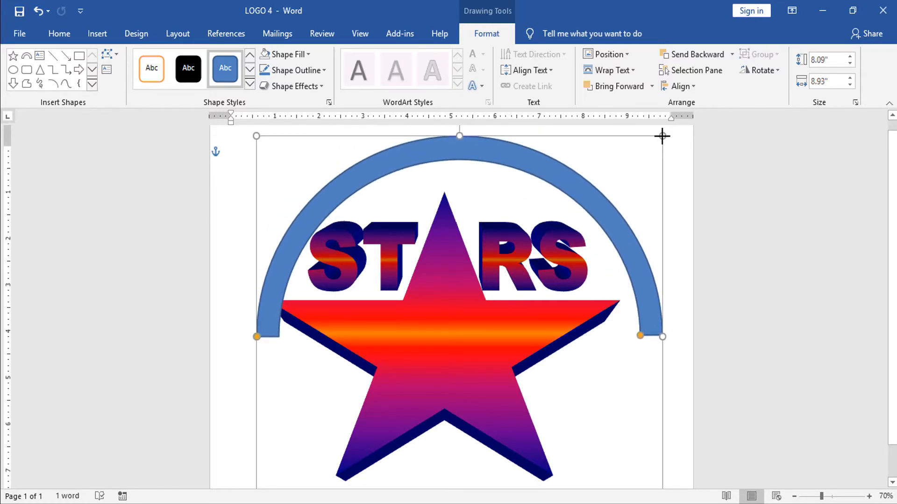
drag(595, 192, 582, 194)
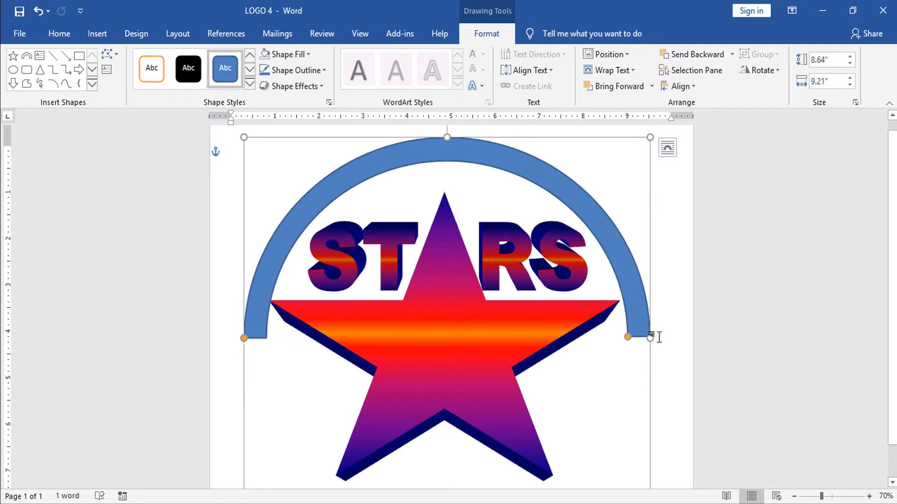
drag(652, 337, 647, 339)
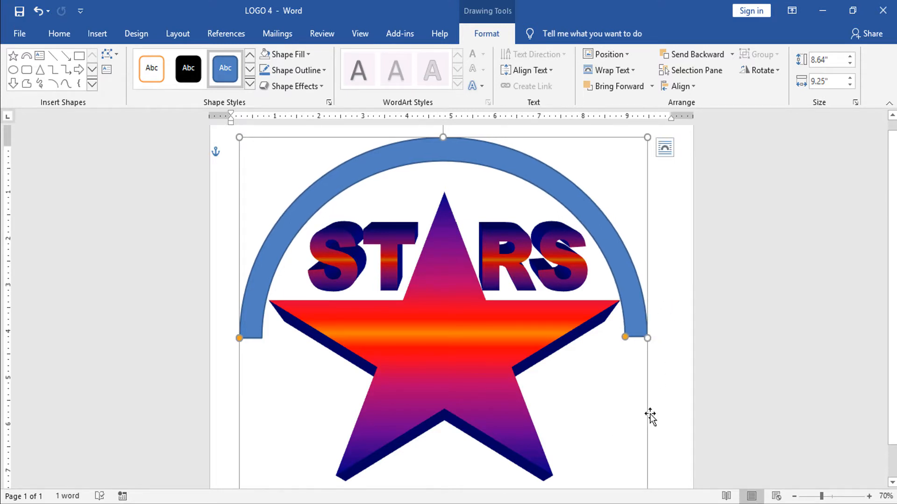
- Apply a flat, tilted Parallel 3-D rotation preset to the block arc and move it down across the STARS lettering
scroll(601, 362, down, 1)
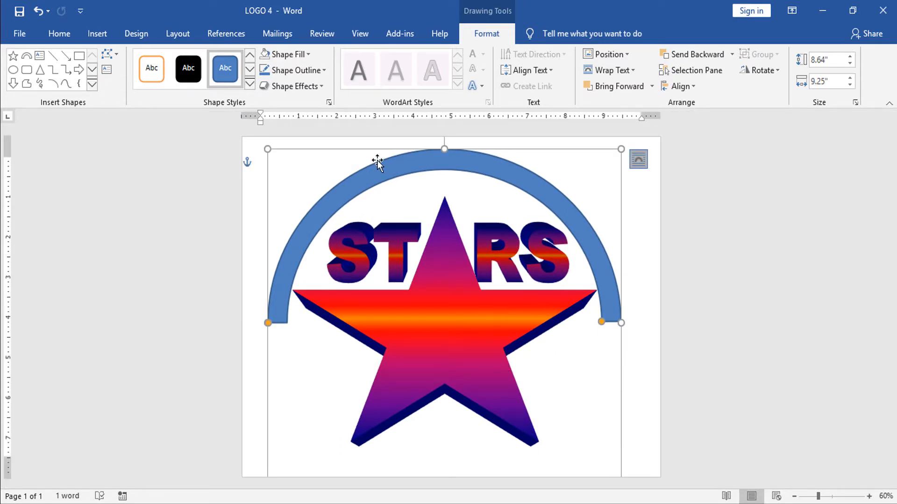
click(321, 86)
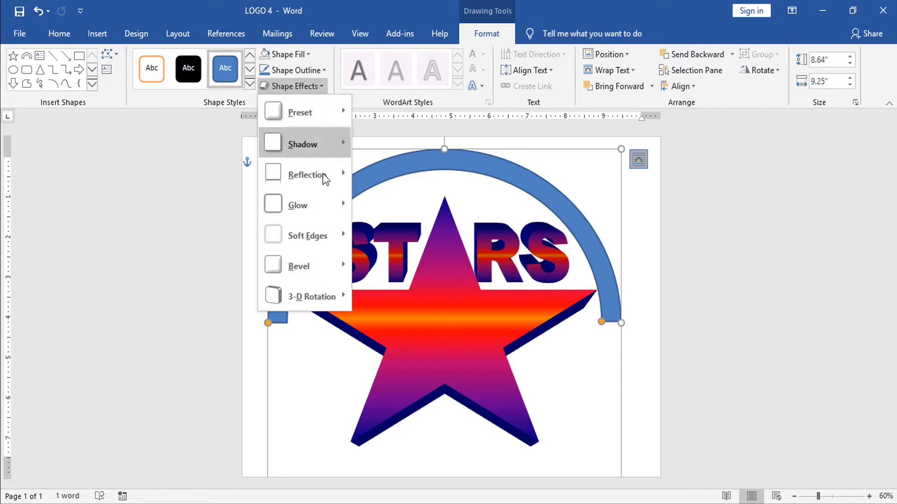
mouse_move(316, 217)
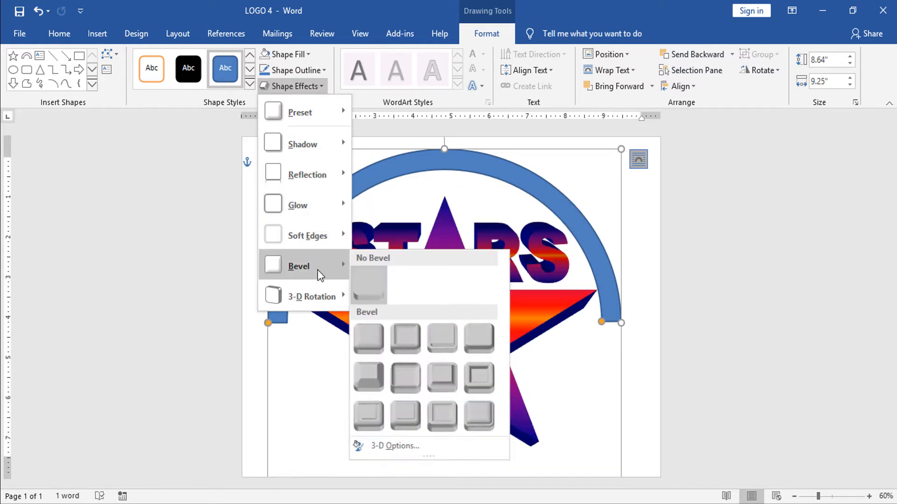
mouse_move(318, 301)
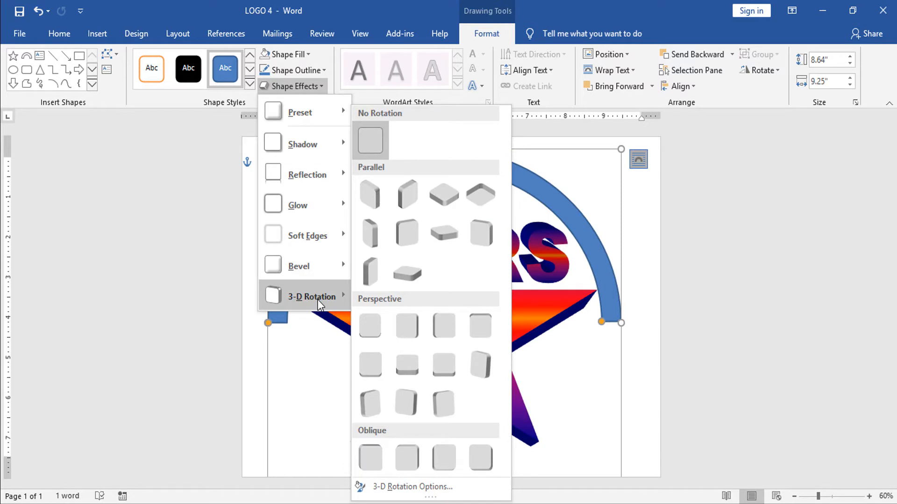
click(449, 240)
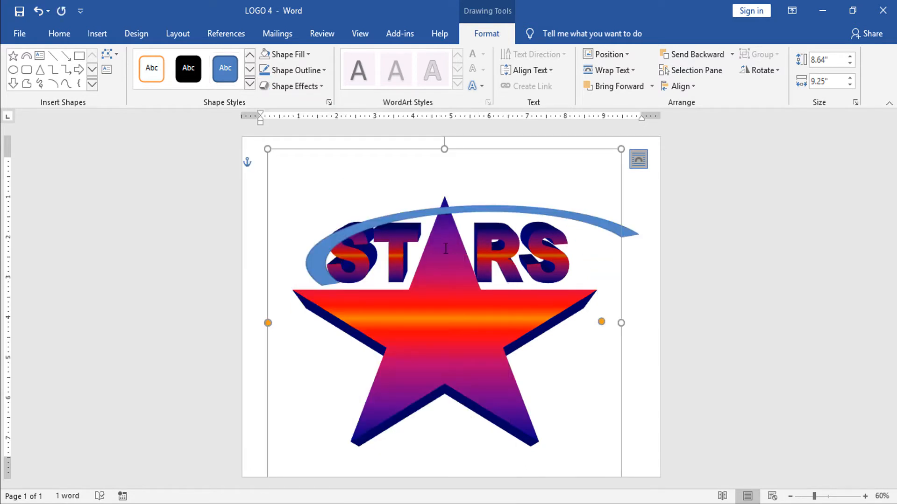
drag(480, 208, 453, 248)
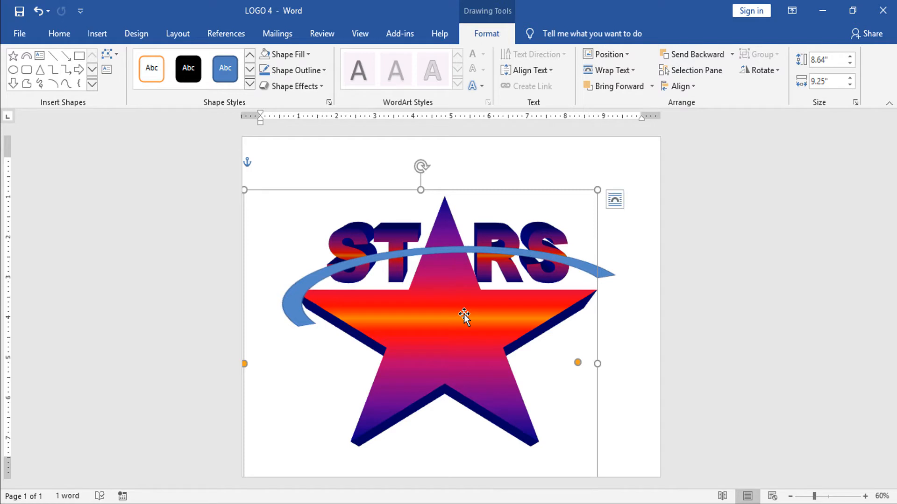
drag(471, 253, 468, 254)
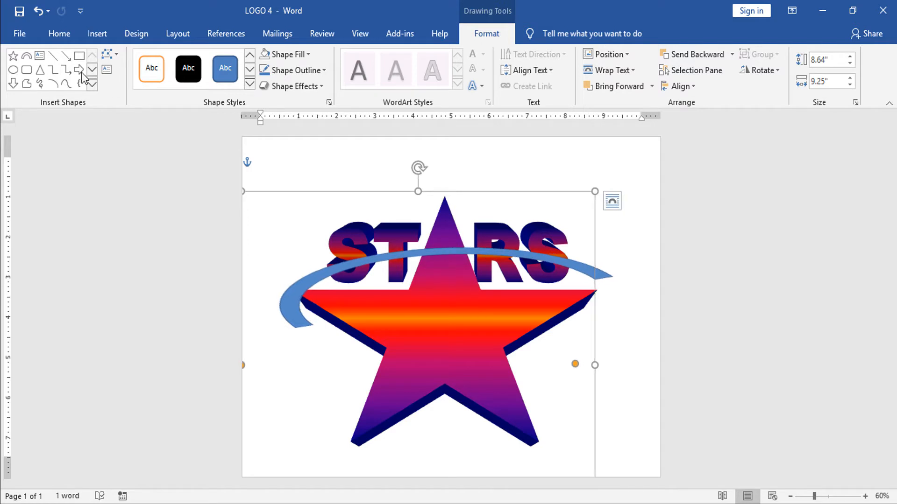
- Duplicate the tilted block arc by copying and pasting it, and flip the copy vertically
click(56, 34)
click(52, 70)
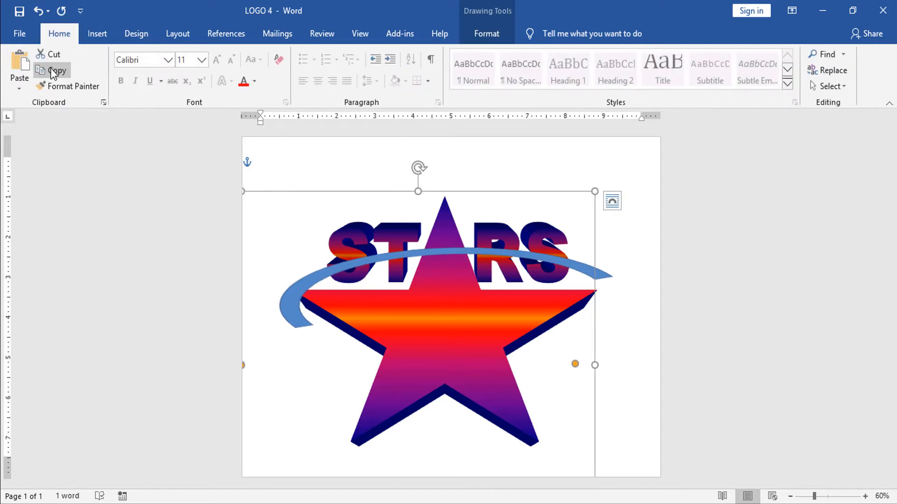
click(18, 63)
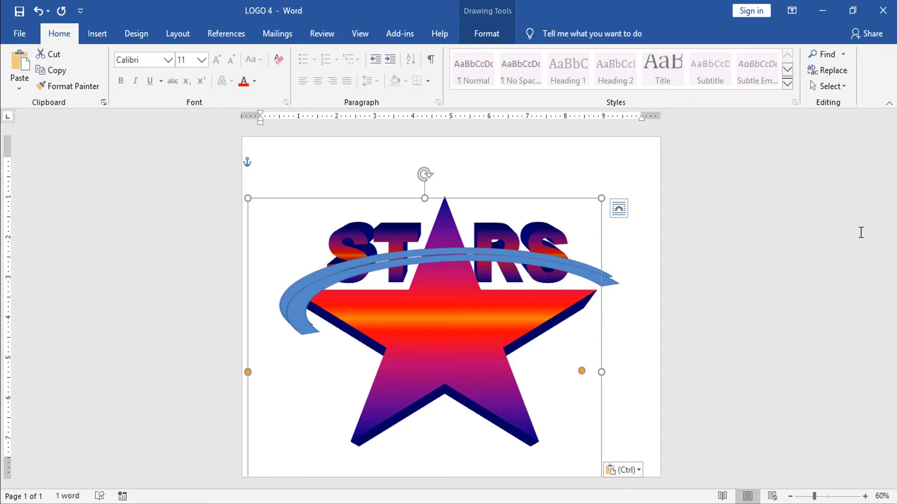
click(491, 35)
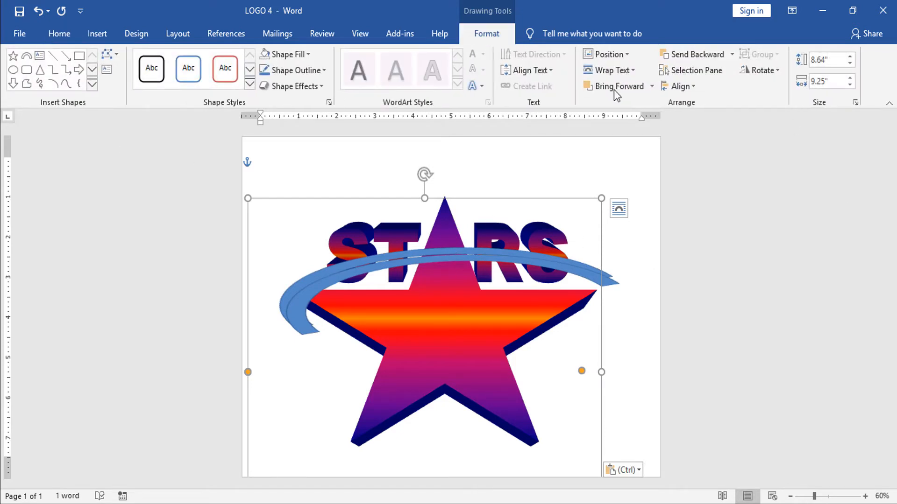
click(770, 67)
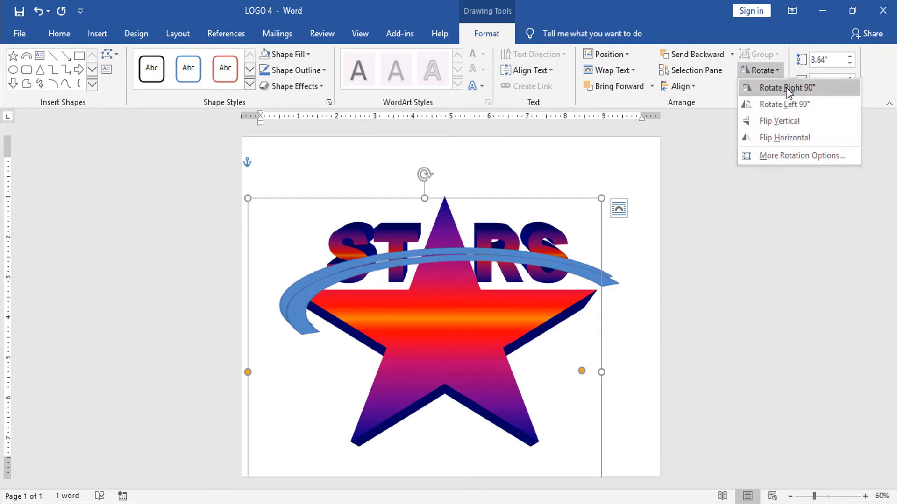
click(794, 122)
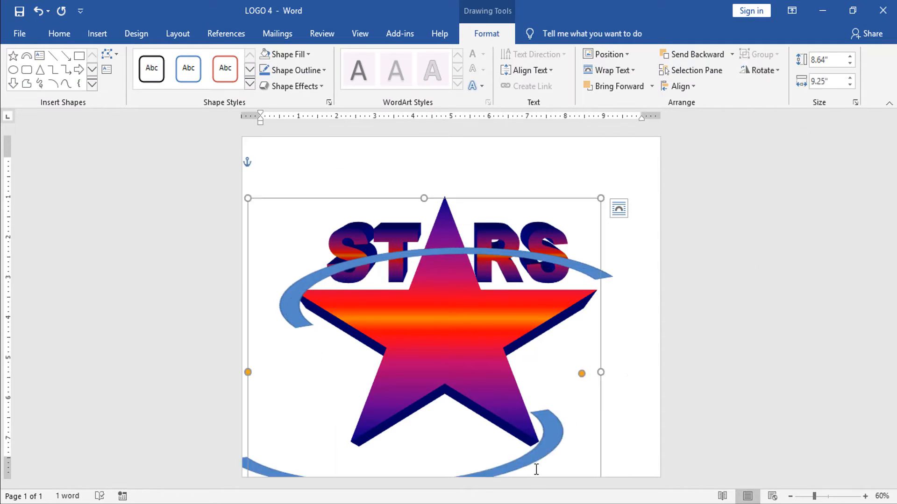
click(549, 450)
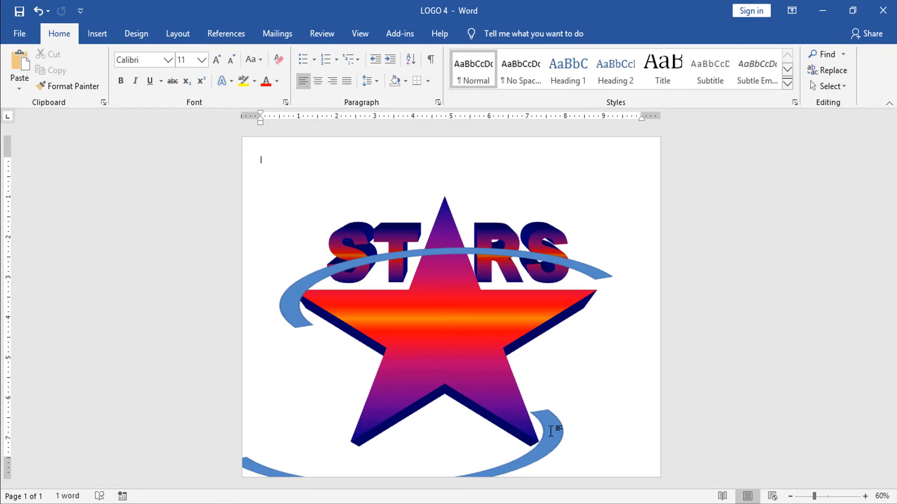
- Move the grouped STARS logo and the original arc up together until the star's tip sits just inside the page's upper edge
key(Up)
key(Up)
key(Up)
key(Up)
key(Up)
key(Up)
key(Up)
key(Up)
key(Up)
key(Up)
key(Up)
key(Up)
key(Up)
key(Up)
key(Up)
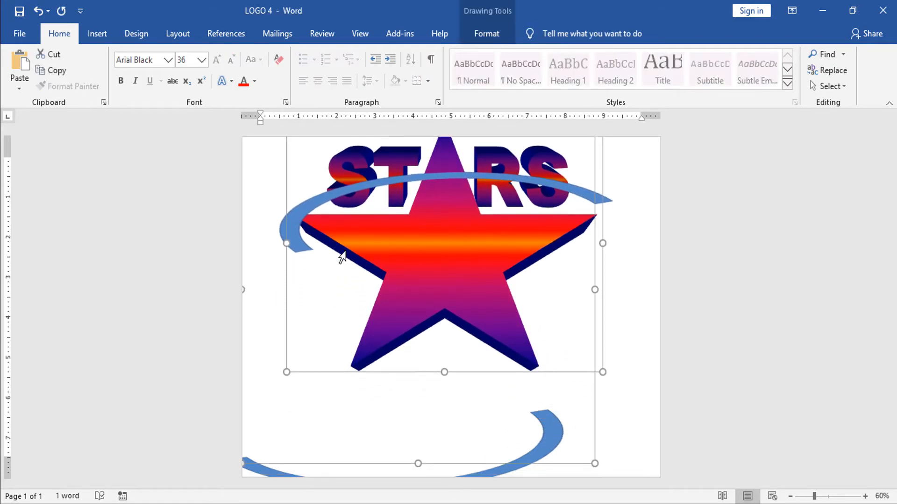
key(Down)
key(Down)
key(Down)
key(Down)
key(Down)
key(Down)
key(Down)
key(Down)
key(Down)
key(Down)
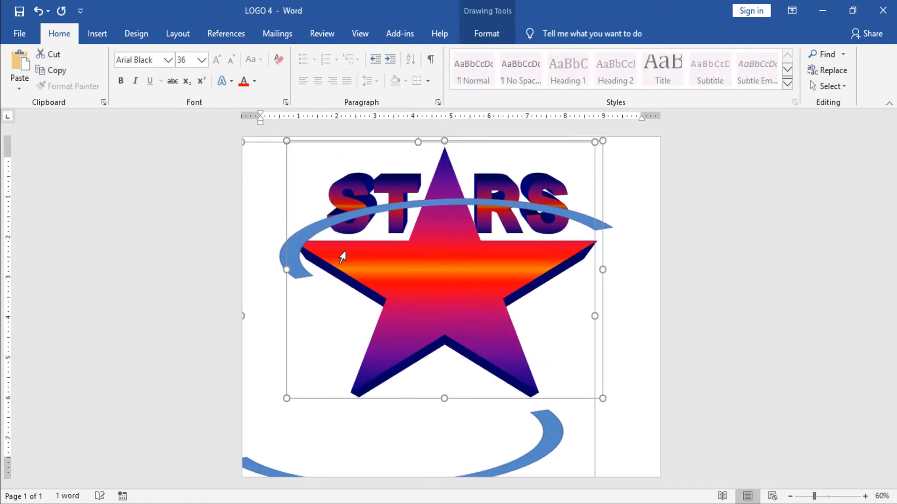
click(637, 407)
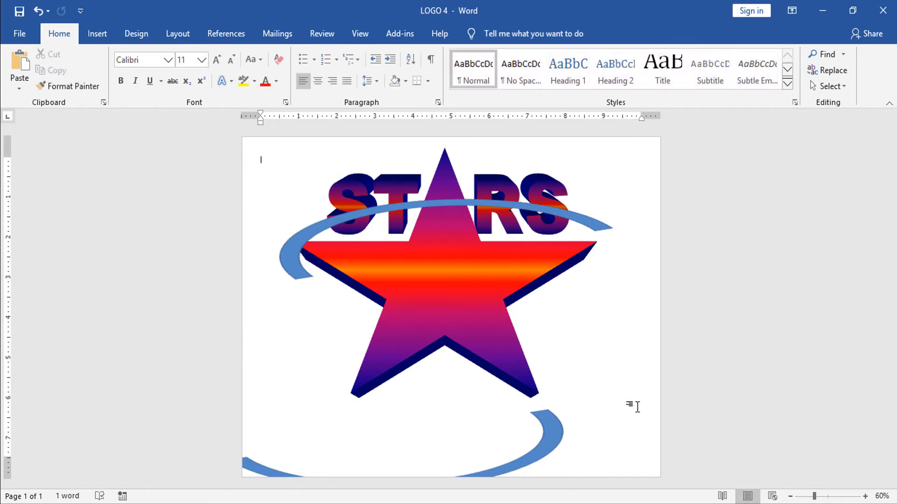
- Move the flipped arc up to meet the ends of the original arc, forming a closed elliptical ring around the star
mouse_move(556, 444)
mouse_down()
mouse_move(590, 360)
mouse_move(606, 279)
mouse_move(620, 261)
mouse_up()
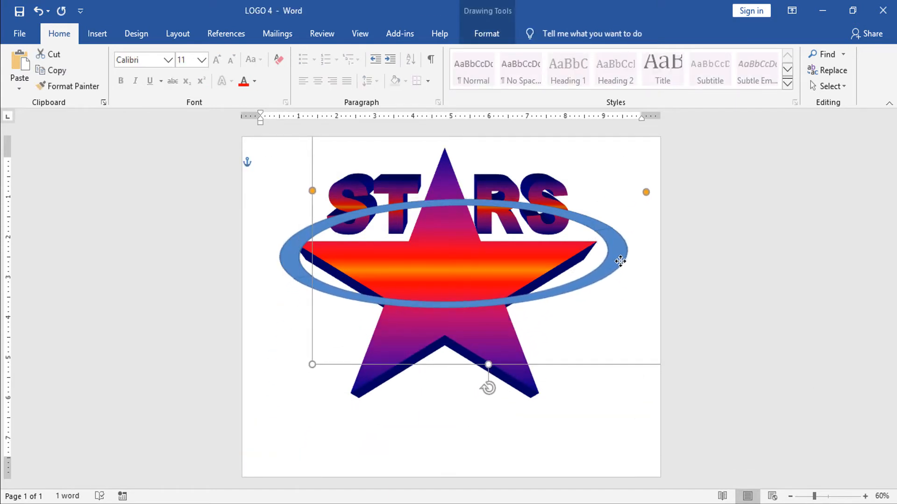
scroll(620, 261, up, 7)
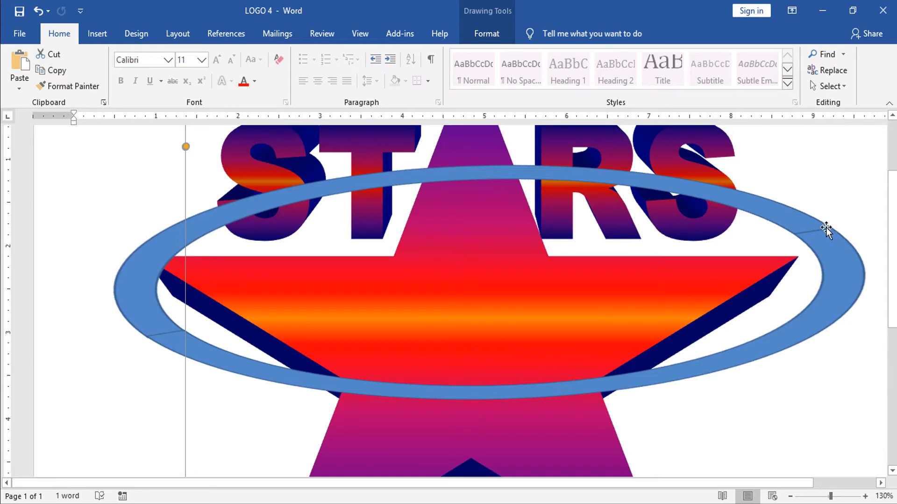
scroll(854, 241, down, 3)
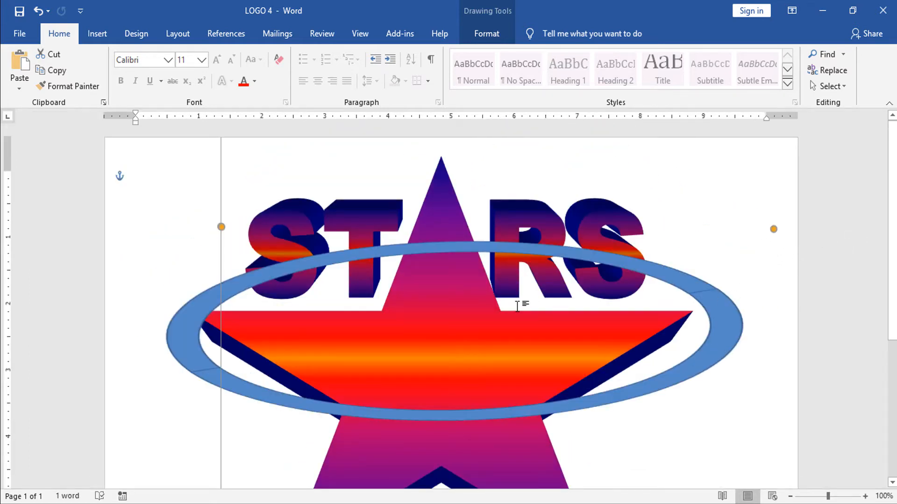
- Send the upper arc behind text so it passes behind the star and the lettering
click(206, 301)
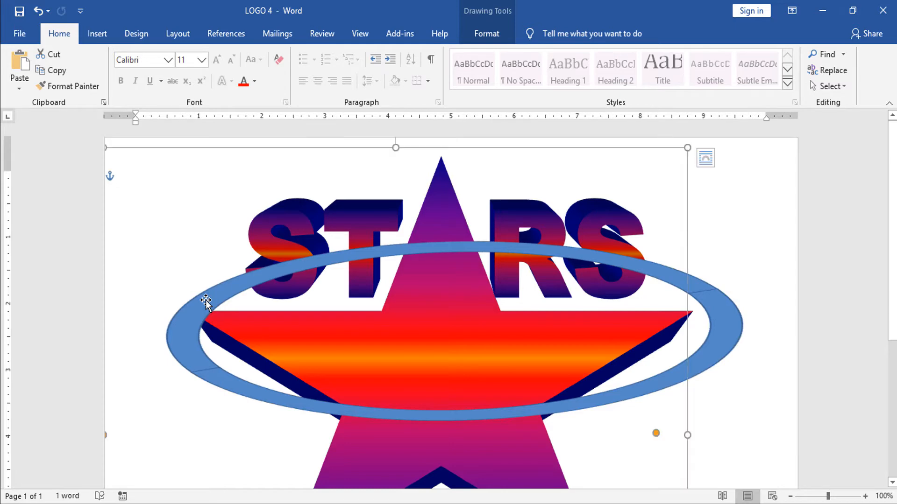
right_click(205, 301)
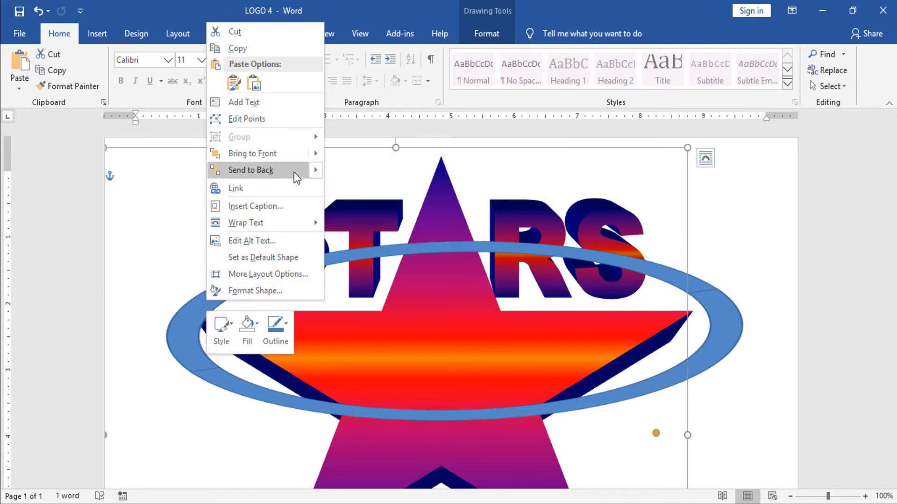
mouse_move(314, 171)
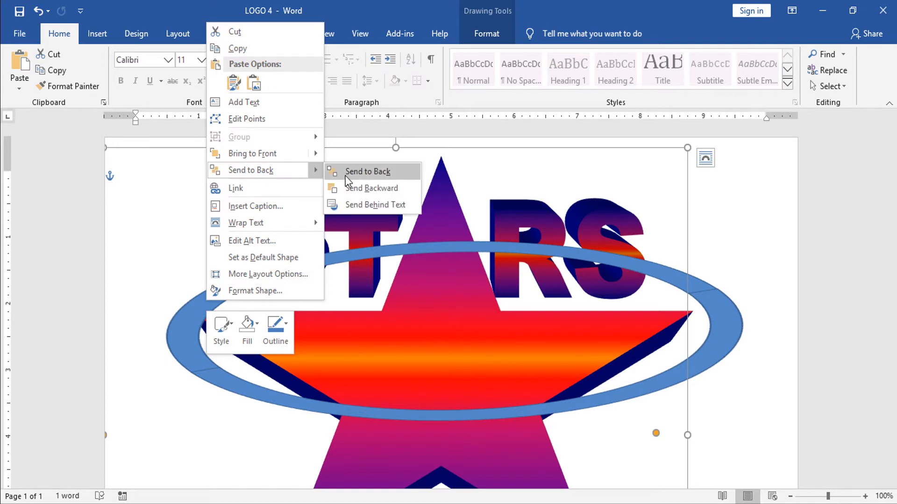
click(374, 206)
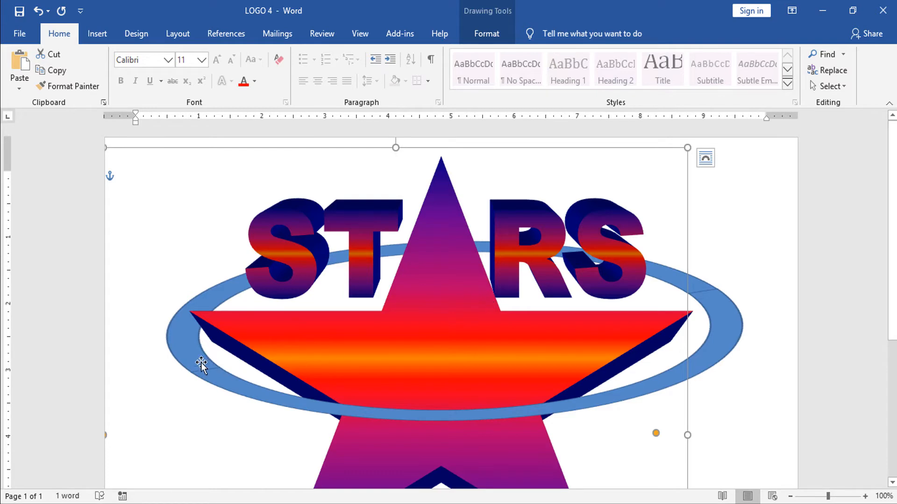
- Change the upper arc's fill from solid to gradient in its shape formatting
right_click(186, 339)
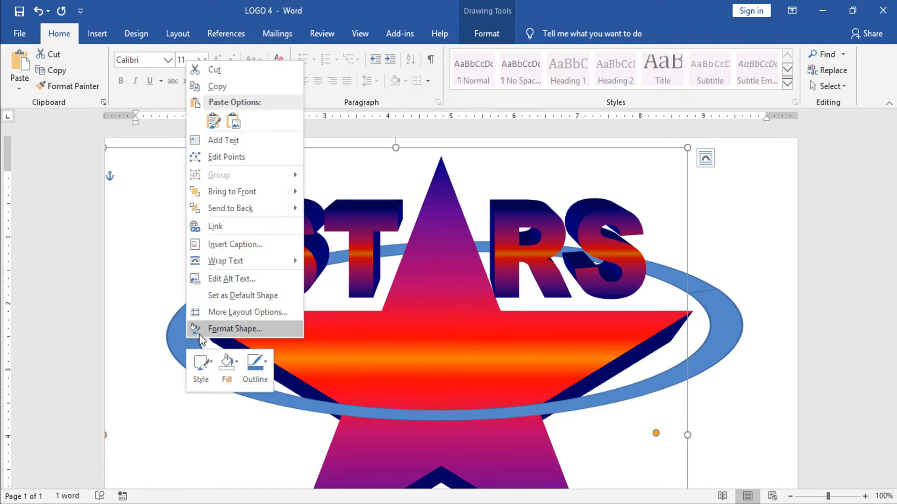
click(240, 330)
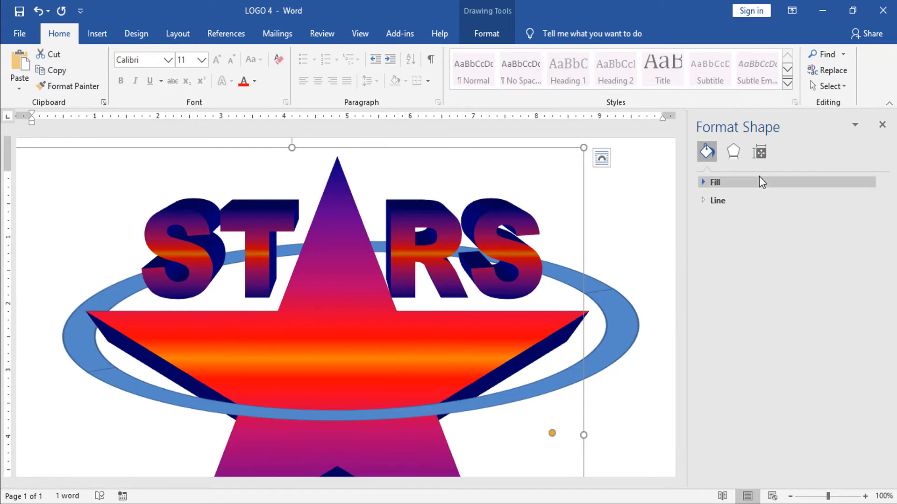
click(721, 185)
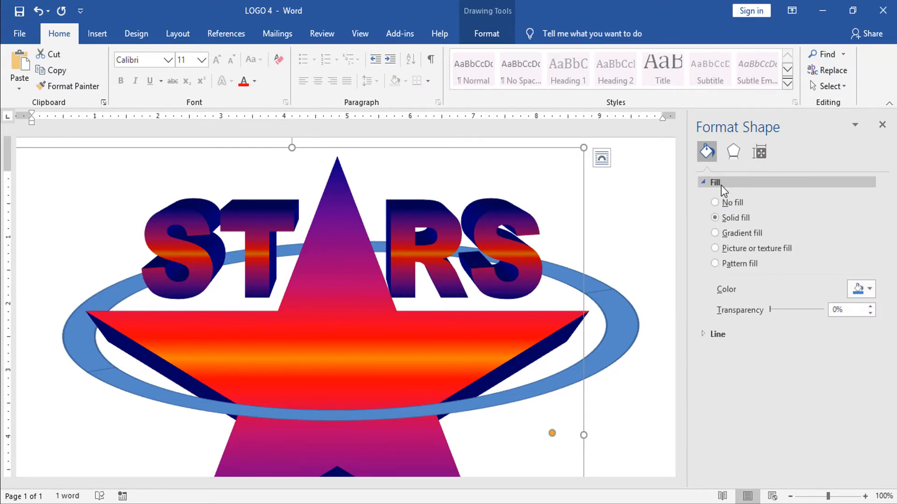
click(748, 234)
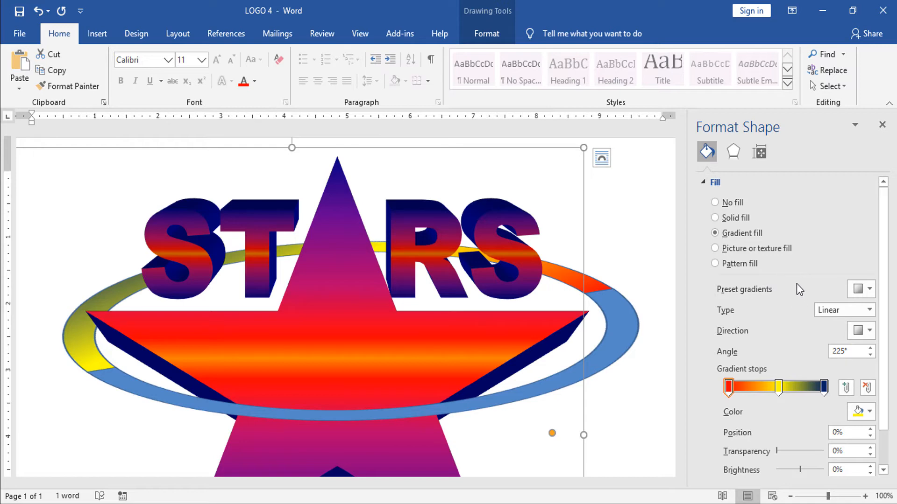
- Try the Radial and Path gradient types on the upper arc and return to Linear
click(870, 310)
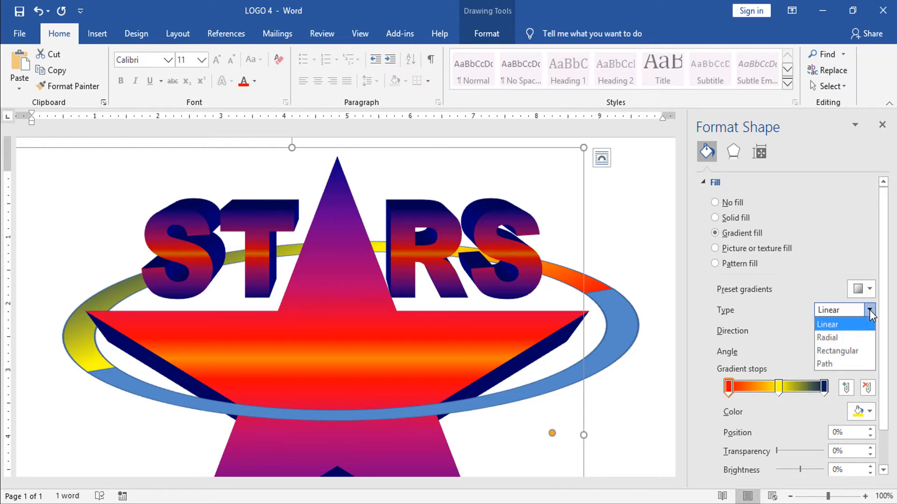
click(834, 337)
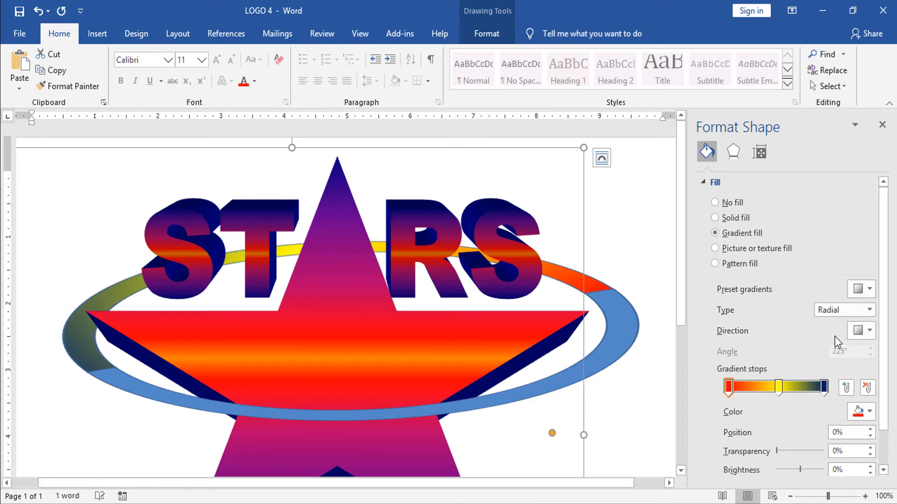
click(870, 310)
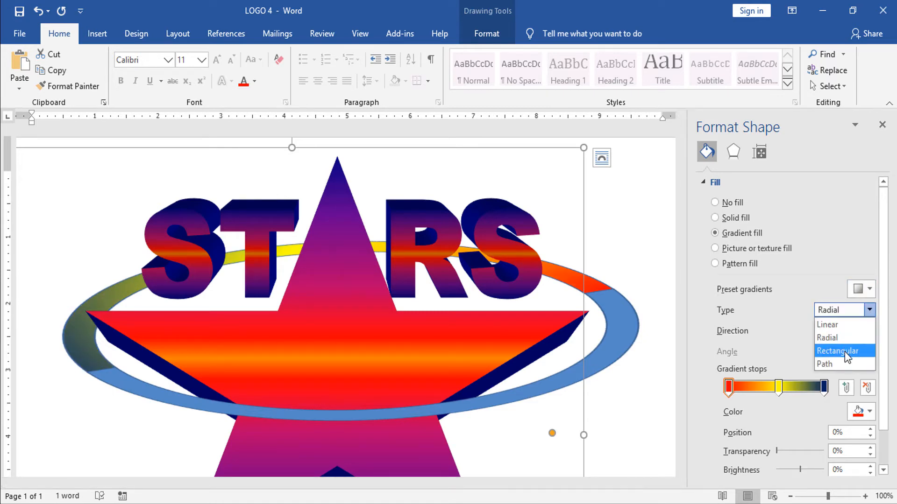
click(830, 362)
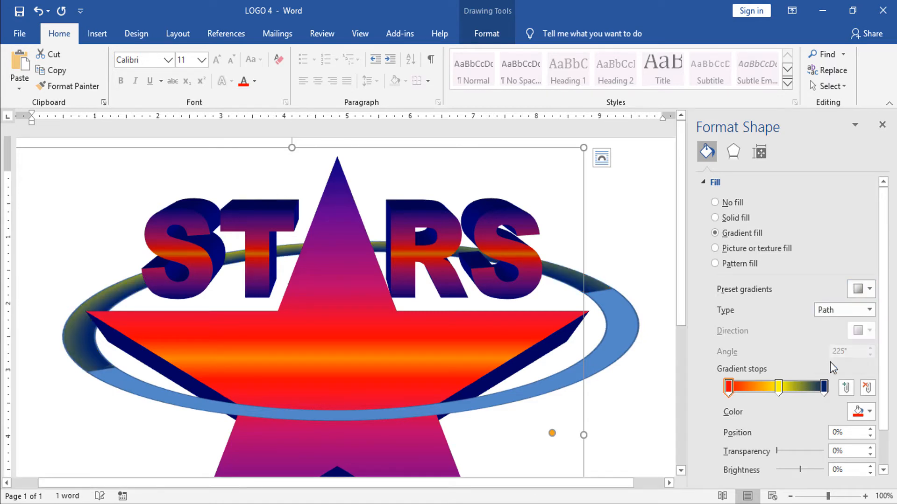
click(869, 310)
click(830, 325)
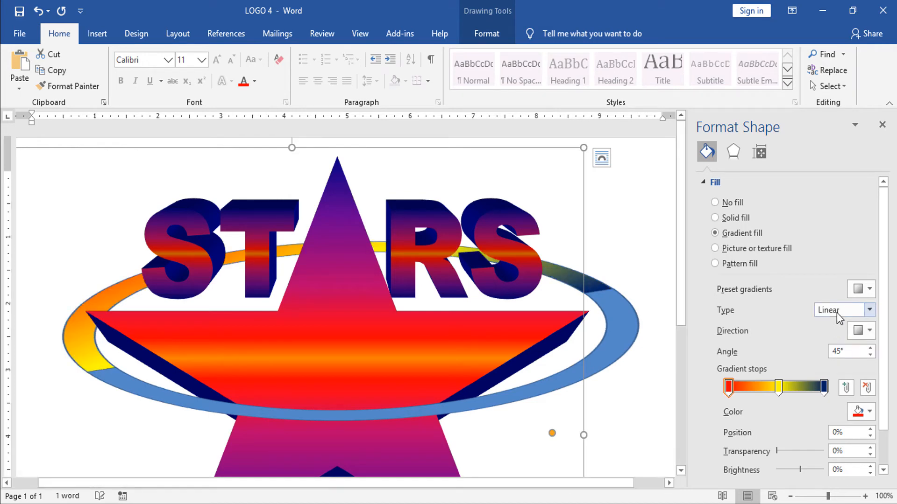
- Set the upper arc's linear gradient to the diagonal direction at 315°
click(865, 331)
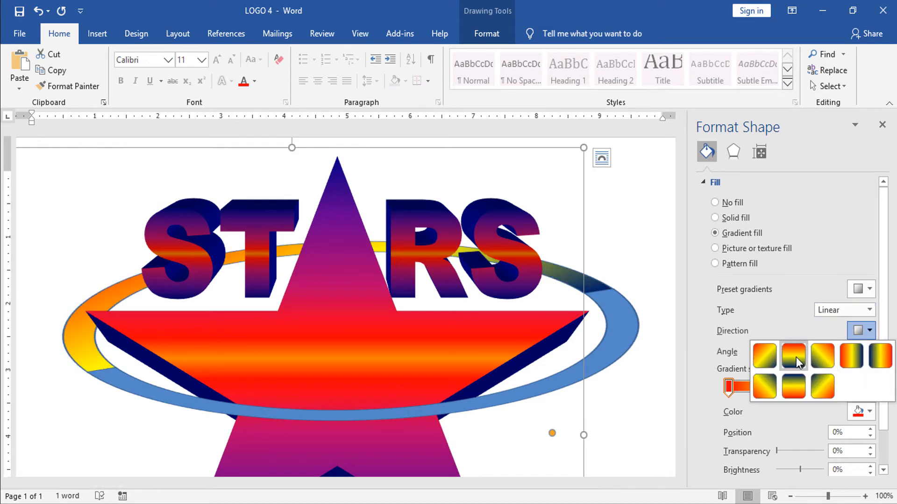
click(880, 356)
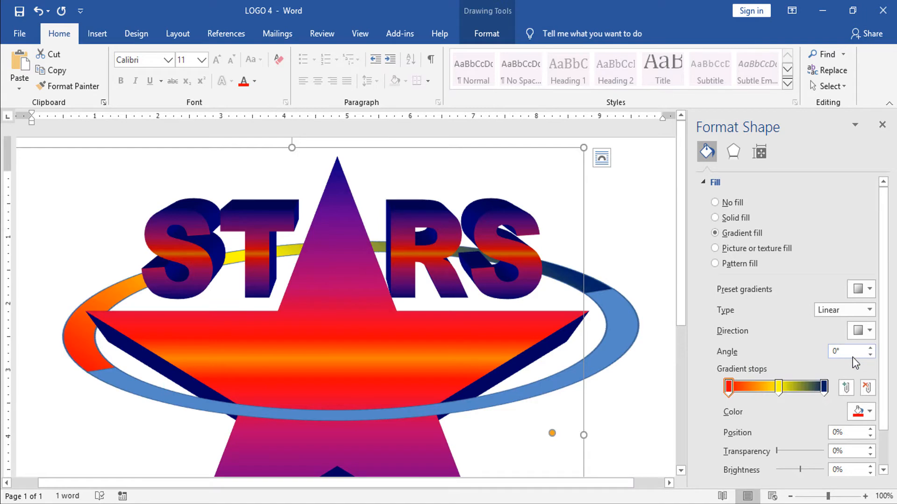
click(865, 330)
click(766, 388)
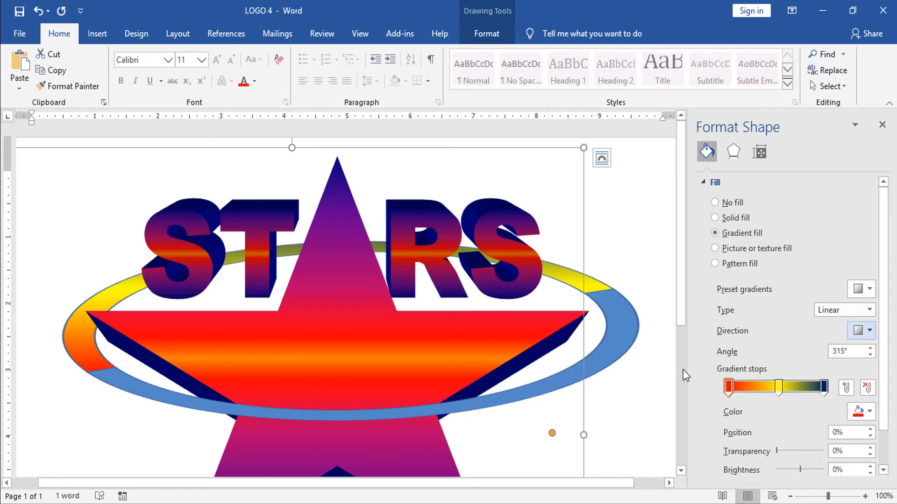
- Select the lower arc and give it the same red-yellow-dark blue linear gradient fill at 315°
click(628, 332)
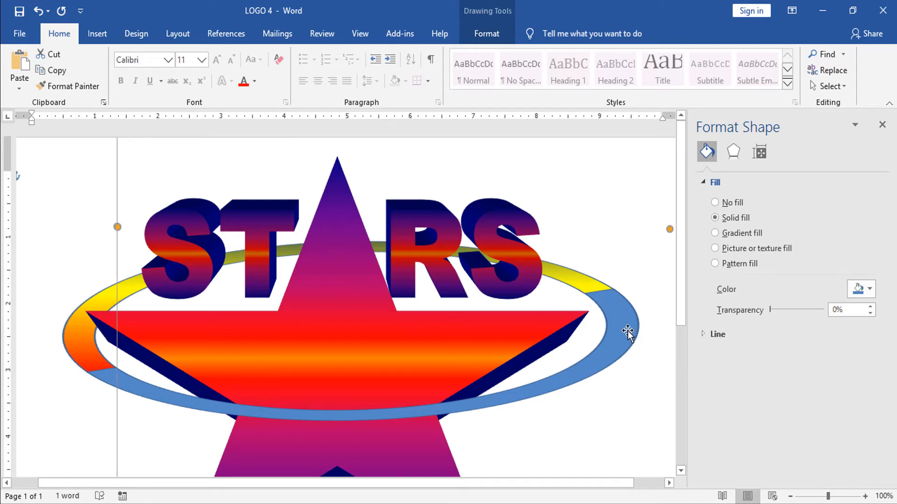
click(627, 332)
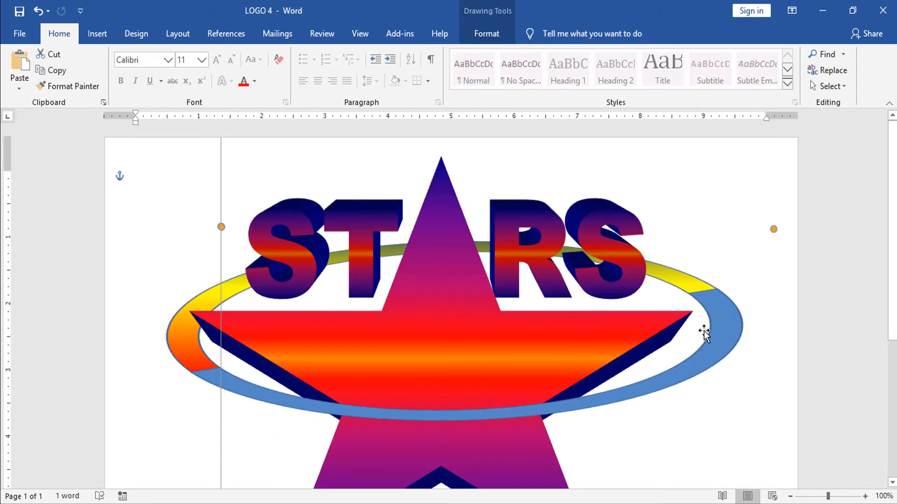
click(483, 34)
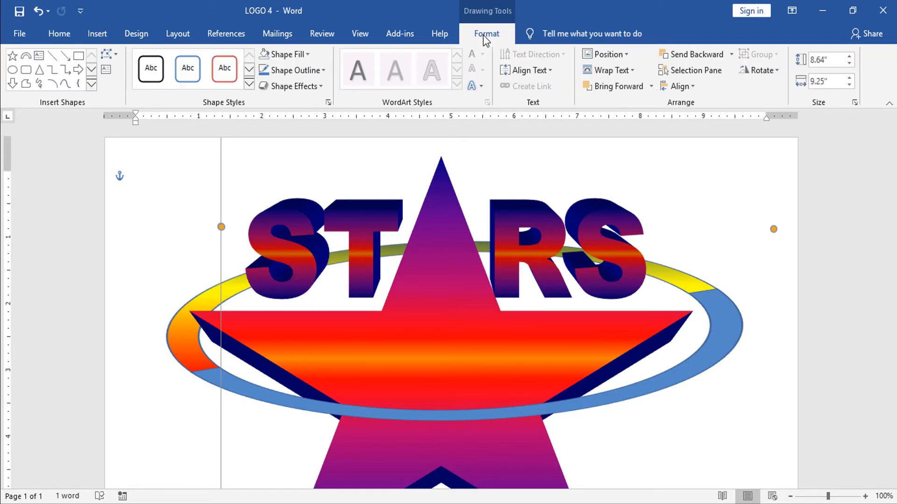
click(329, 103)
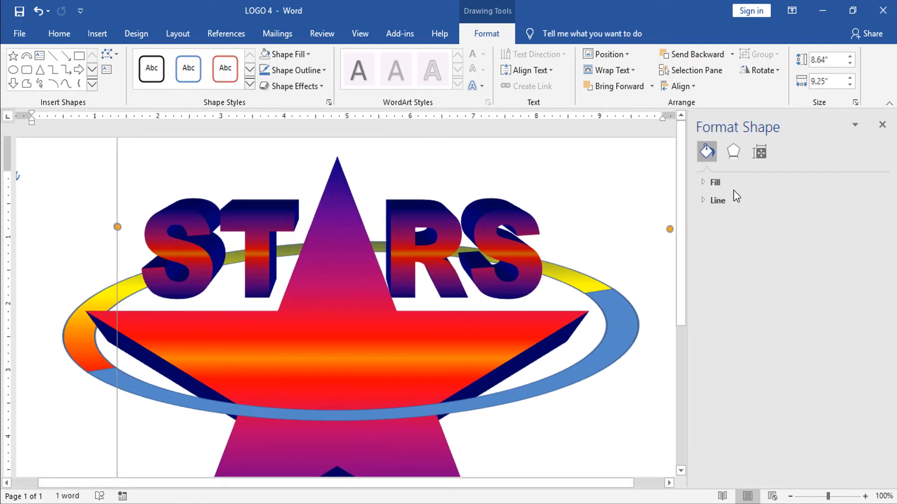
click(713, 183)
click(737, 234)
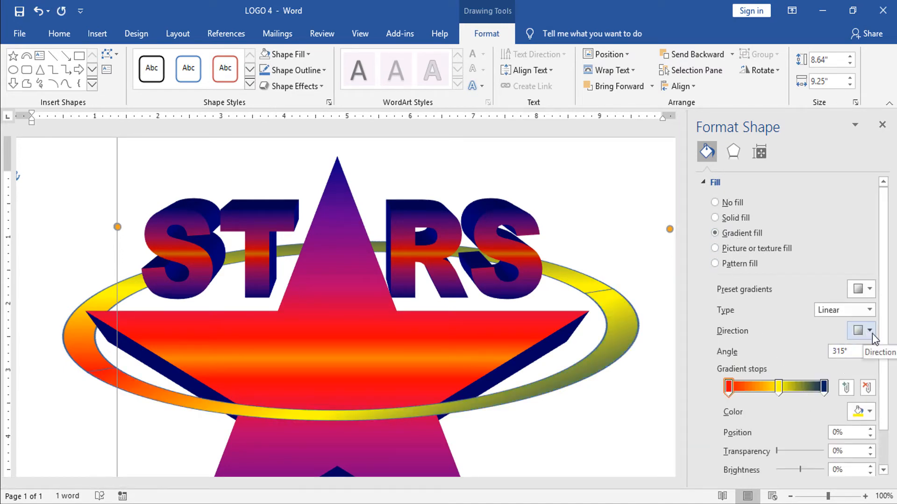
click(660, 186)
ctrl+scroll(639, 241, down, 5)
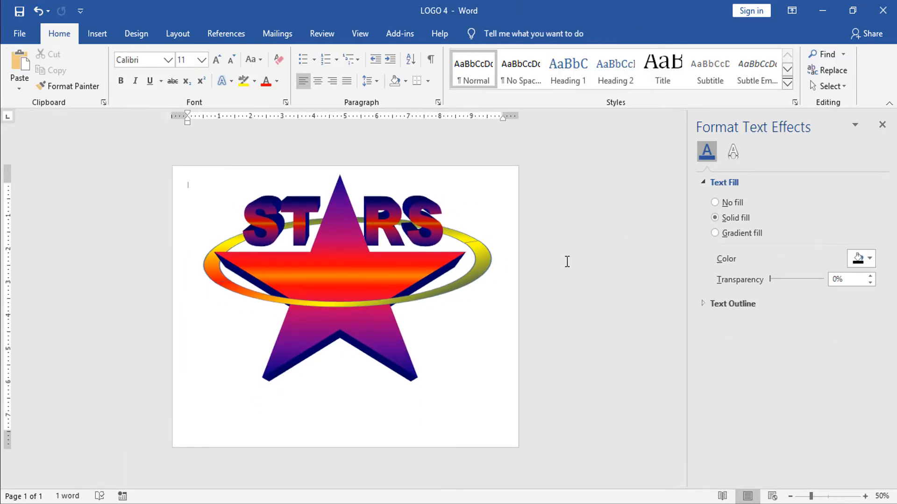
- Set the lower arc's middle gradient stop to the standard dark blue at the 48% position
ctrl+scroll(565, 268, up, 4)
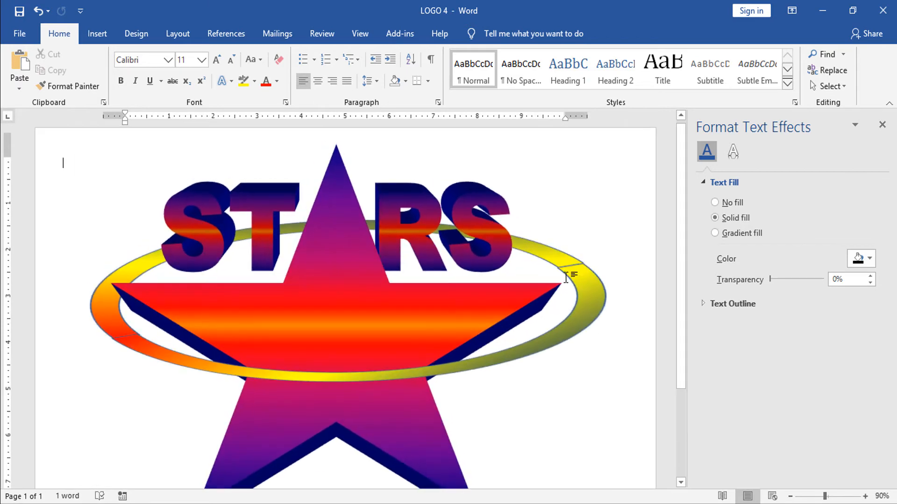
click(593, 307)
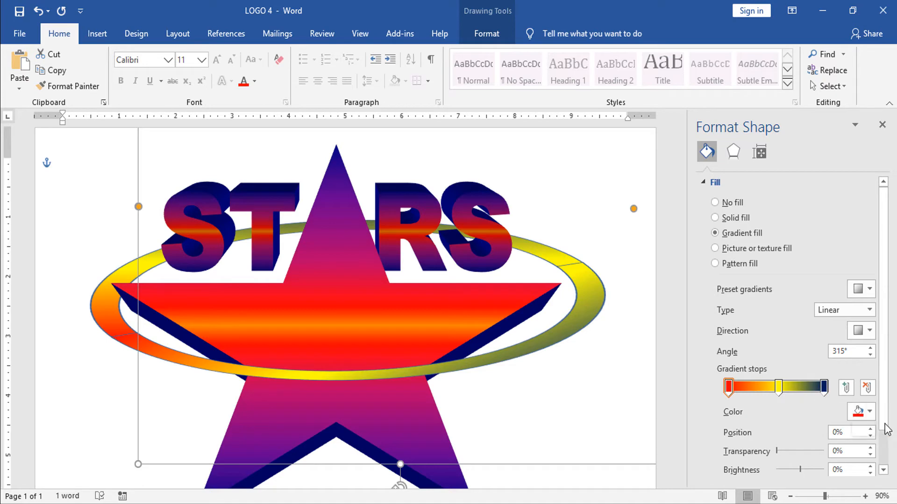
mouse_move(778, 387)
mouse_down()
mouse_move(748, 391)
mouse_move(778, 397)
mouse_up()
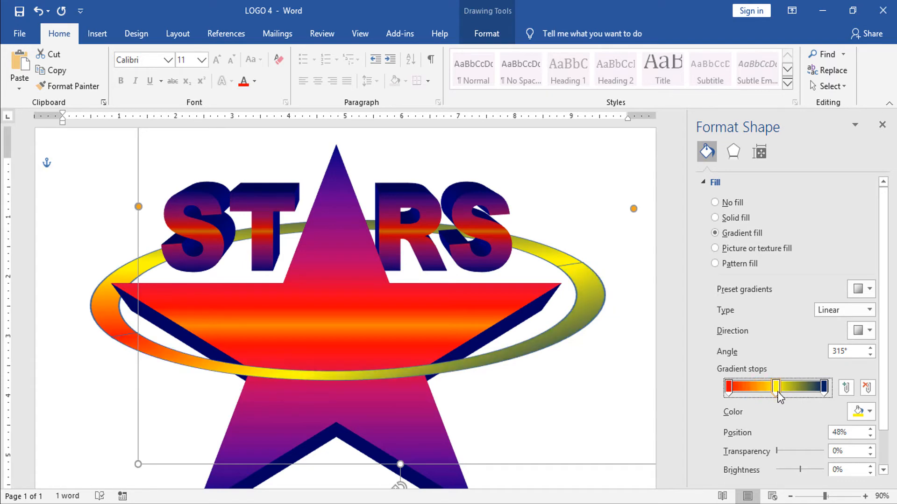
click(870, 412)
click(878, 382)
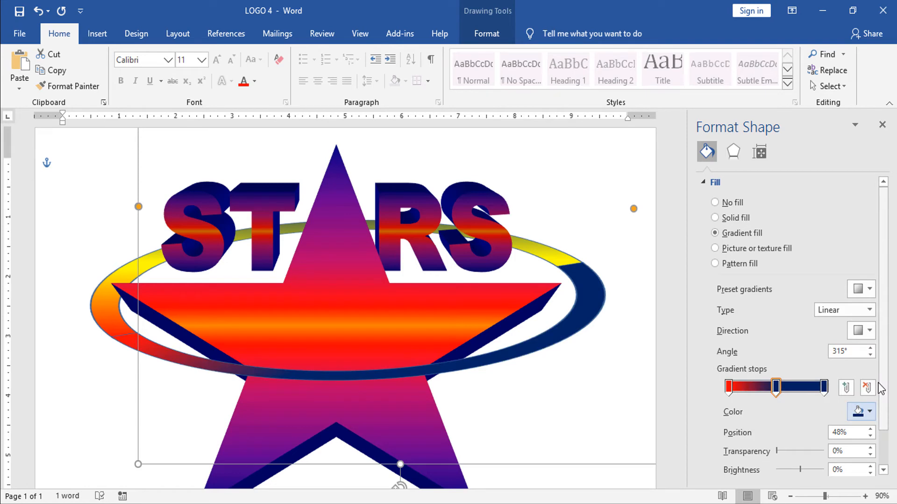
- Set the lower arc's end gradient stop to standard red at the 97% position, after trying a dark orange
click(824, 387)
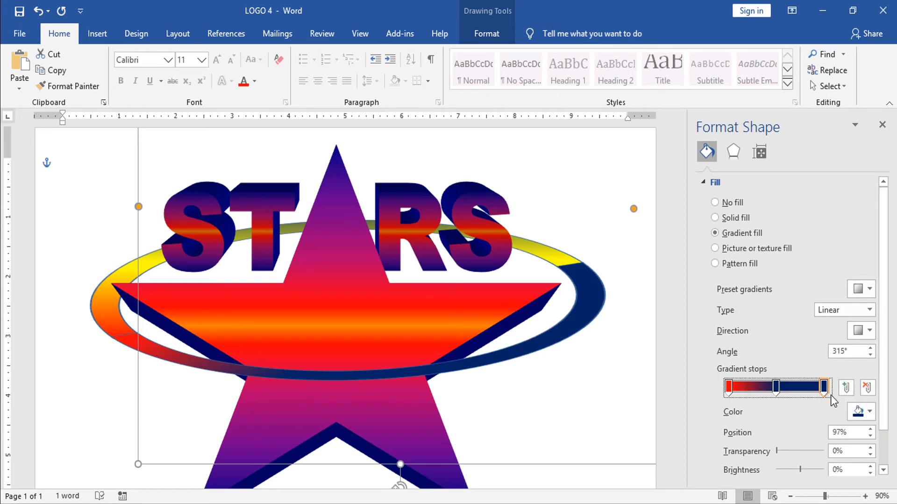
click(868, 408)
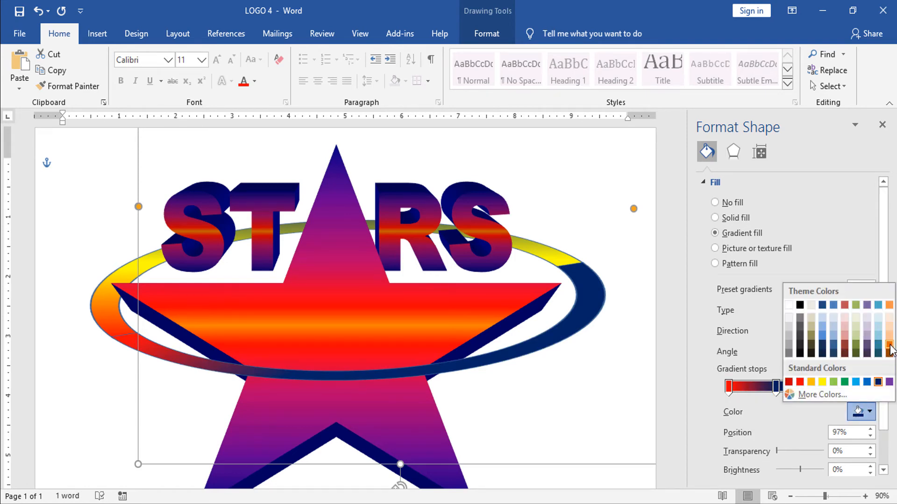
click(889, 343)
click(868, 411)
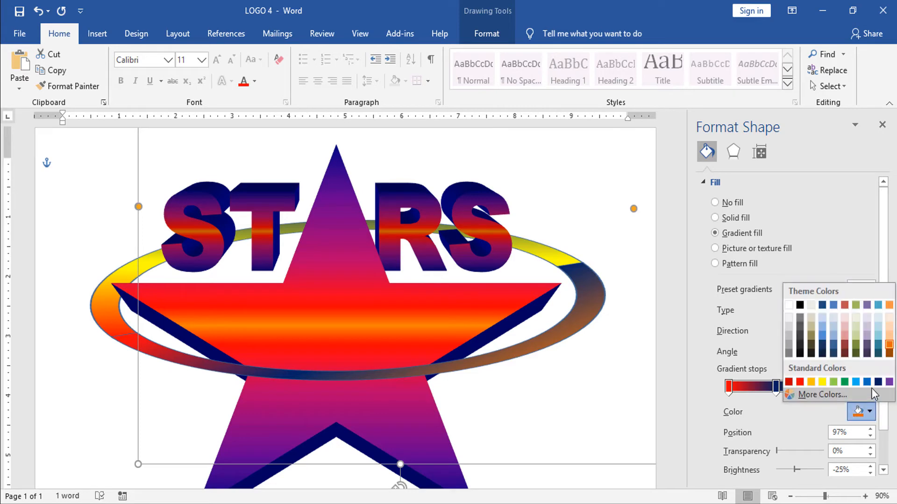
click(800, 382)
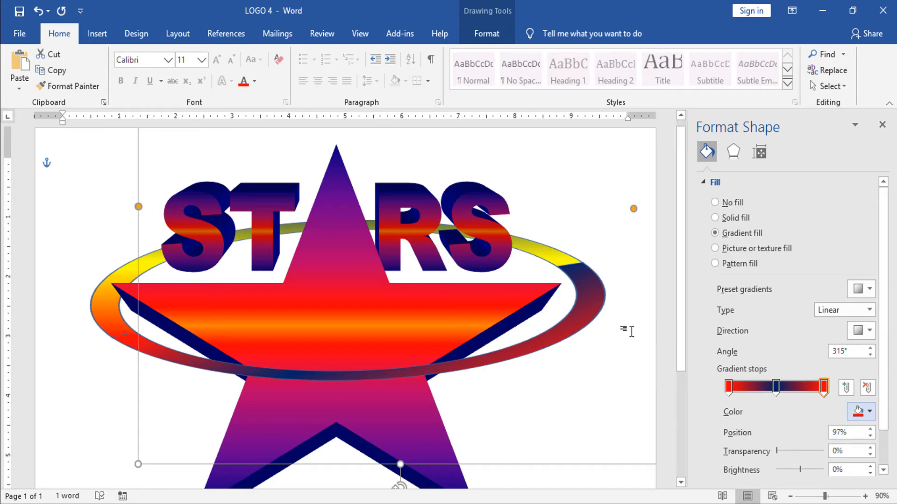
click(665, 276)
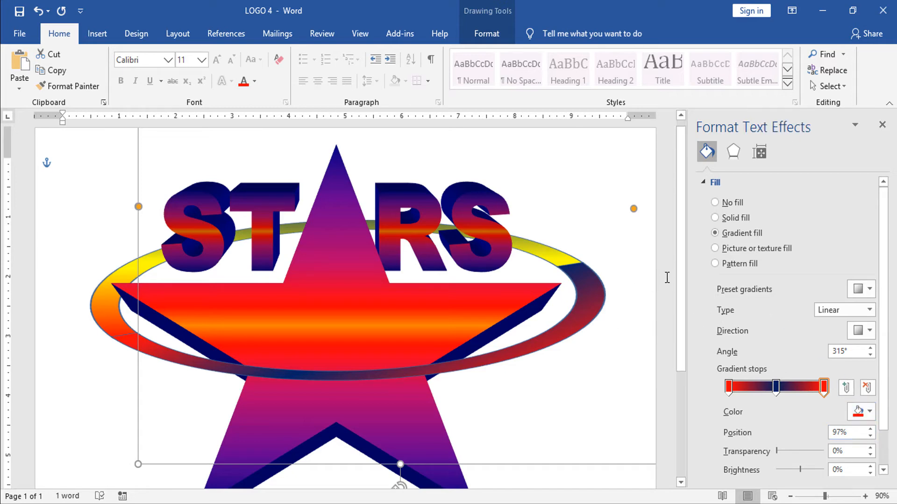
ctrl+scroll(70, 210, down, 4)
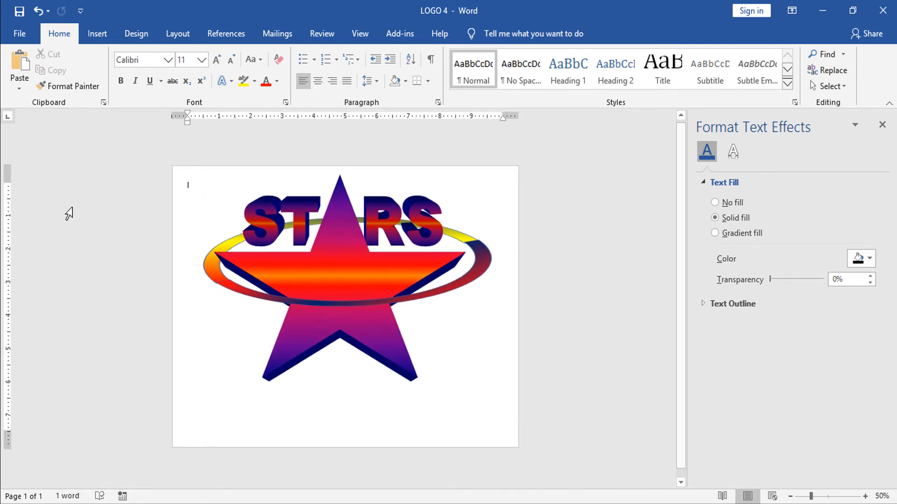
ctrl+scroll(69, 213, down, 1)
ctrl+scroll(68, 214, up, 5)
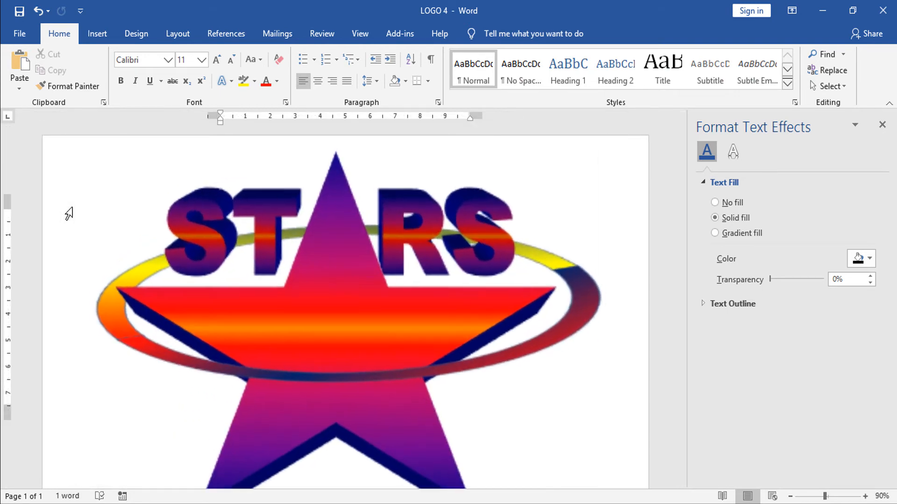
- Group the upper and lower arcs into one ring and shift it slightly to the left
click(553, 264)
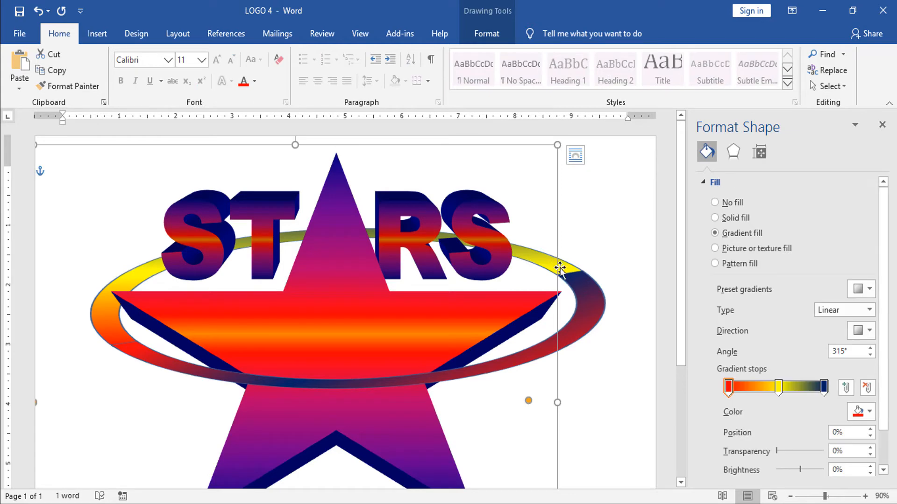
shift+click(595, 320)
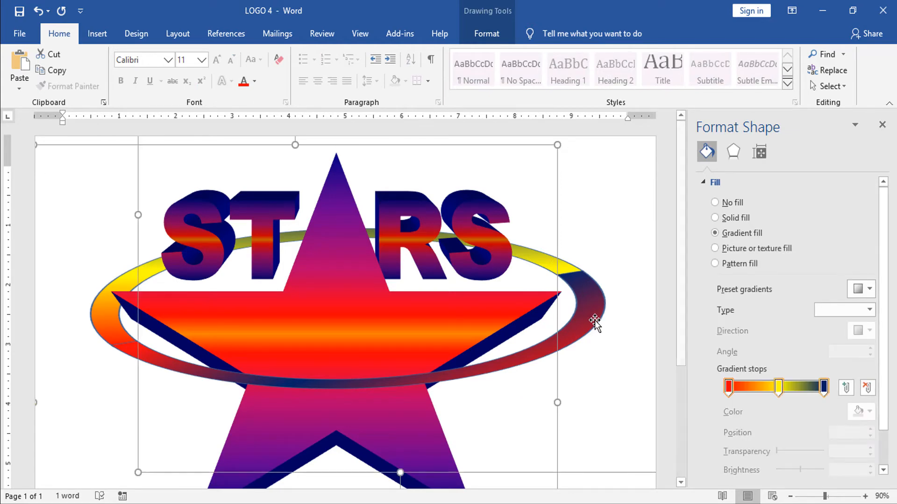
click(491, 42)
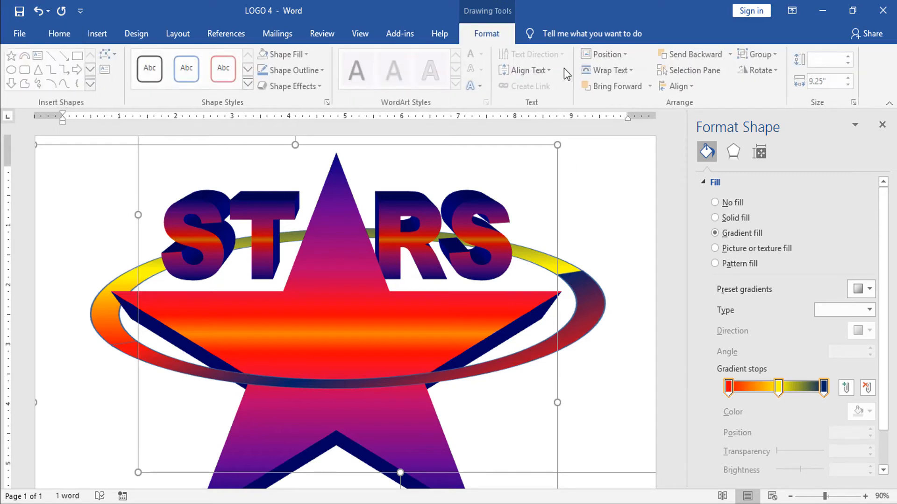
click(777, 55)
click(774, 73)
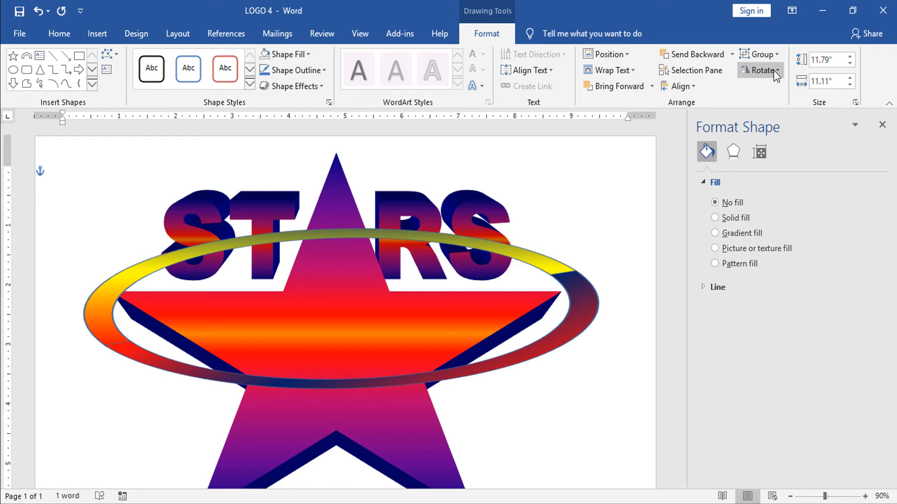
- Ungroup the ring and send the upper arc to the back, behind the star and the lettering
click(759, 54)
click(771, 87)
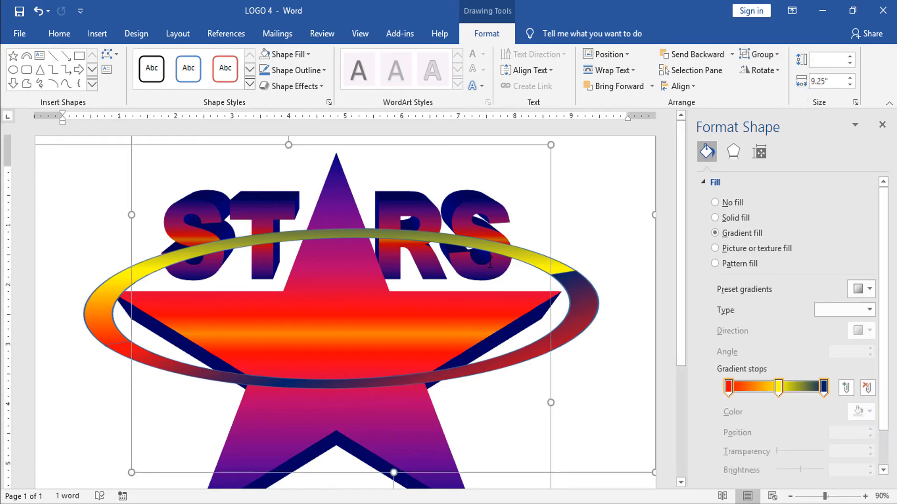
click(666, 242)
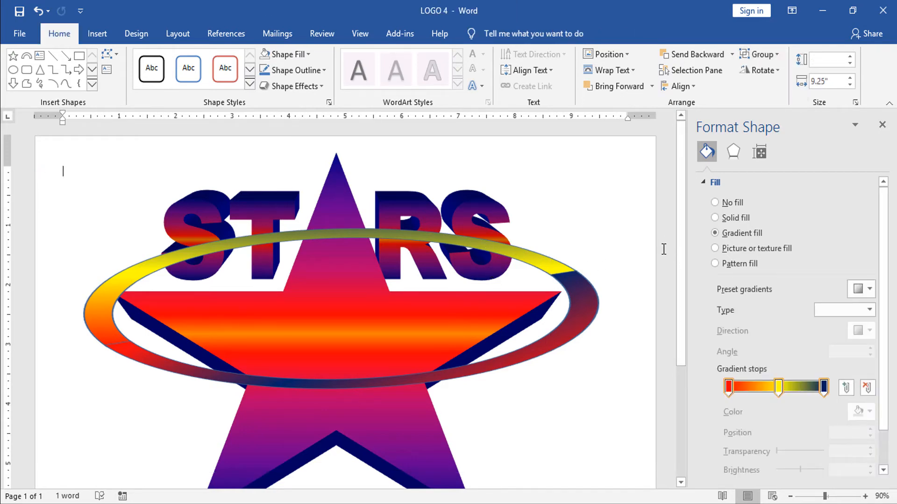
click(547, 261)
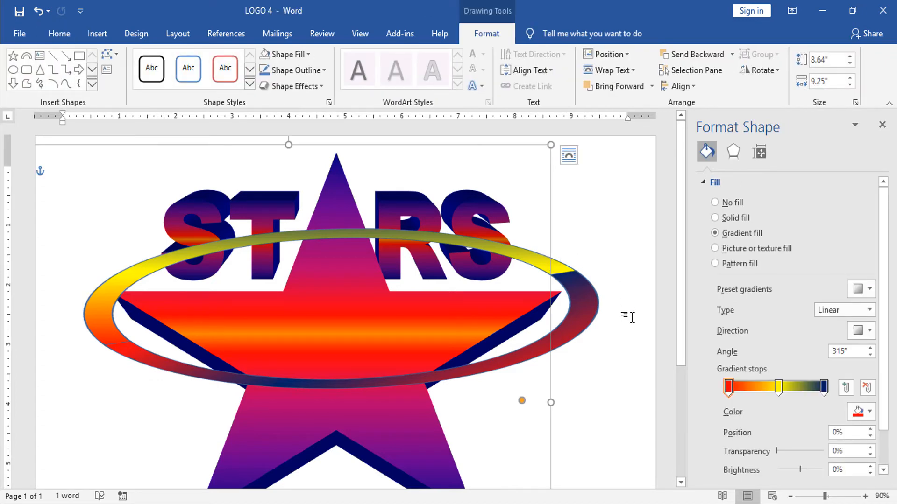
right_click(545, 262)
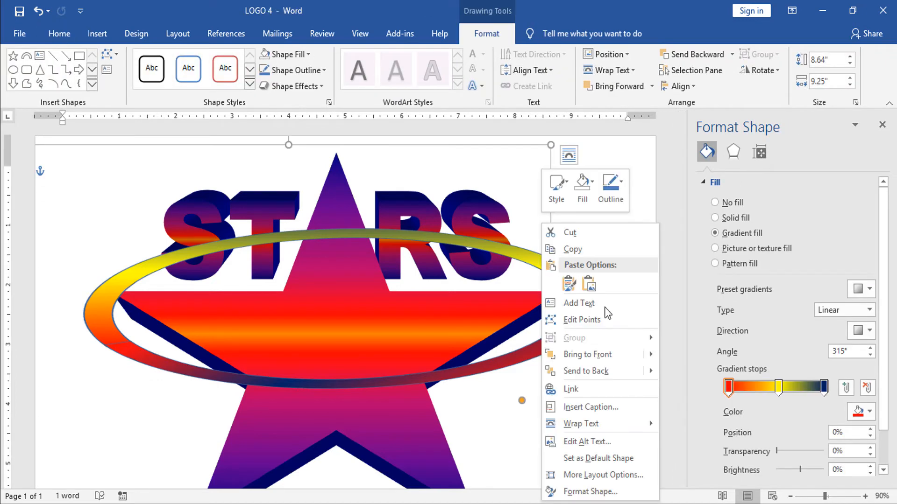
click(608, 369)
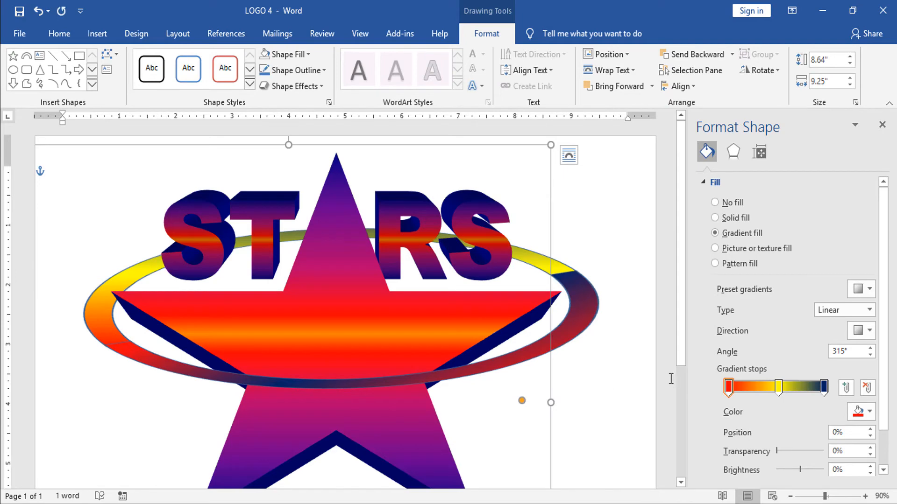
click(638, 222)
- Insert a WordArt in the plain black style and place it below the star's lower points
scroll(617, 266, down, 2)
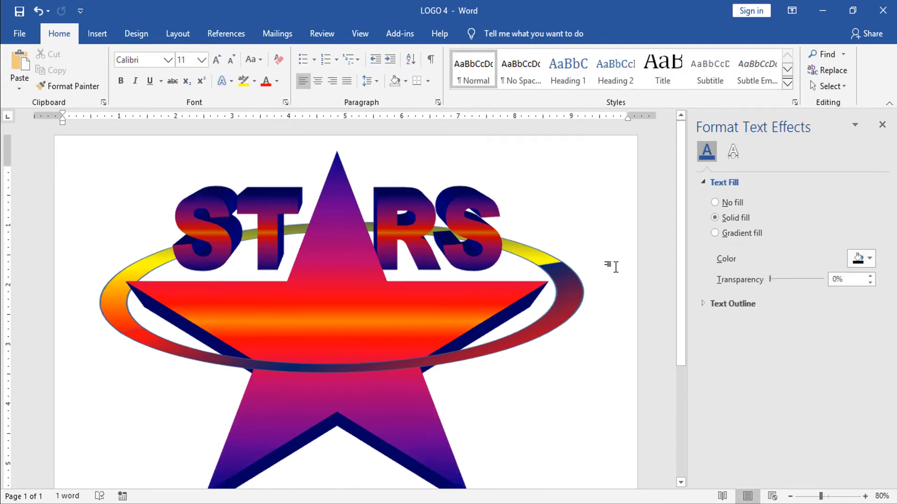
scroll(615, 266, down, 1)
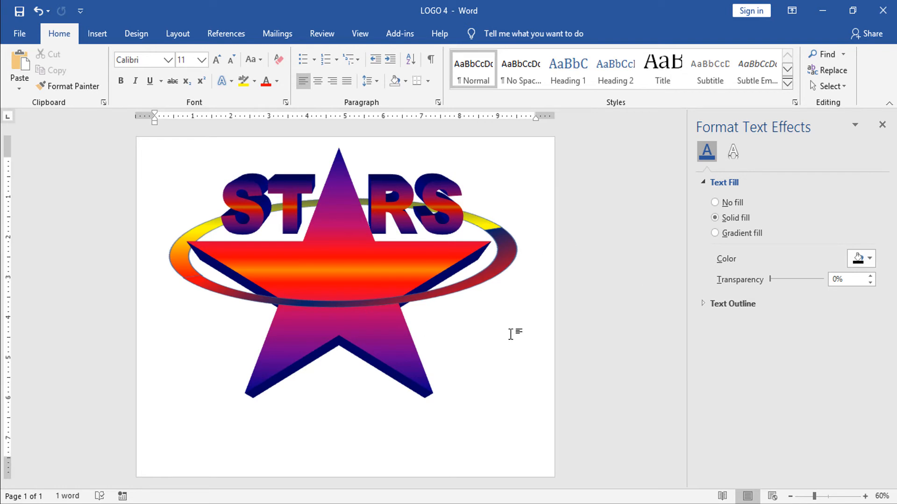
scroll(512, 323, down, 2)
scroll(511, 322, up, 2)
scroll(483, 306, down, 1)
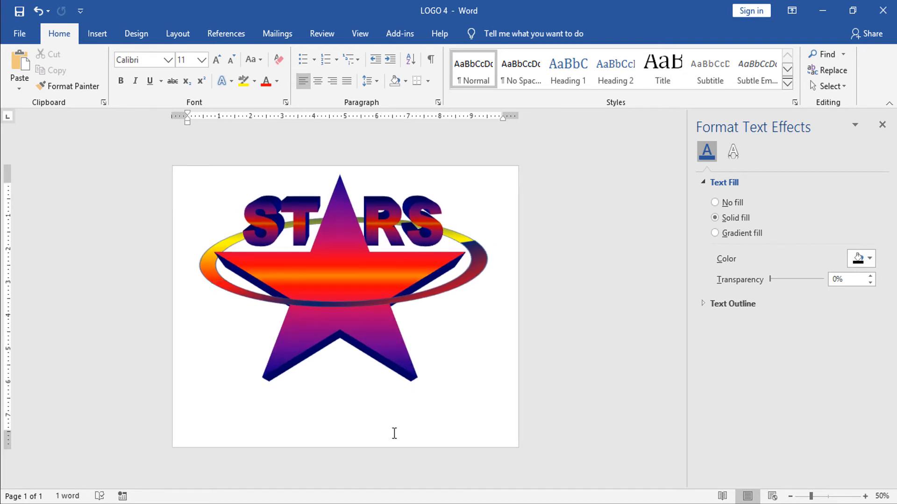
click(97, 34)
click(705, 72)
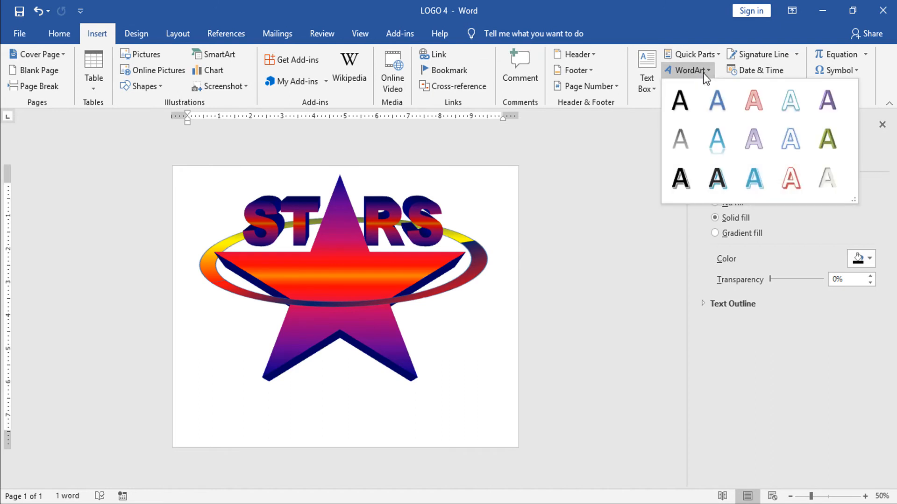
click(680, 103)
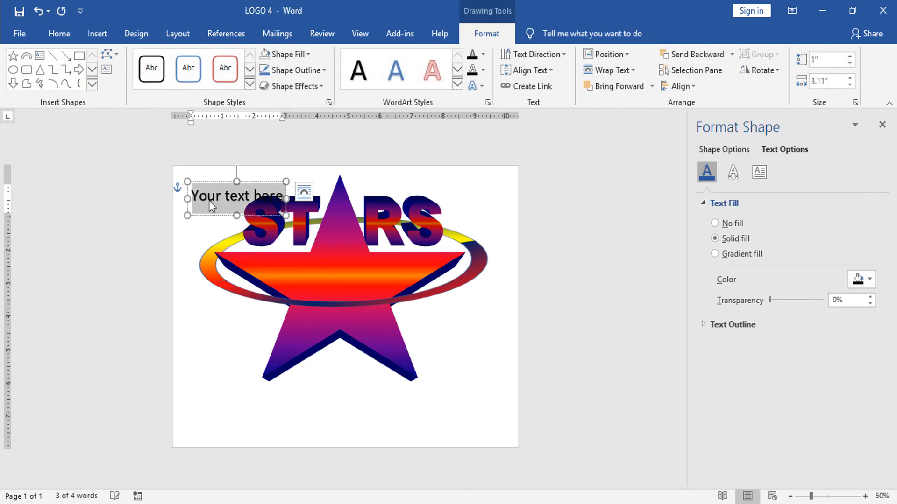
drag(215, 181, 368, 415)
- Replace the placeholder text of the WordArt below the star with "STARS LOGO"
click(311, 414)
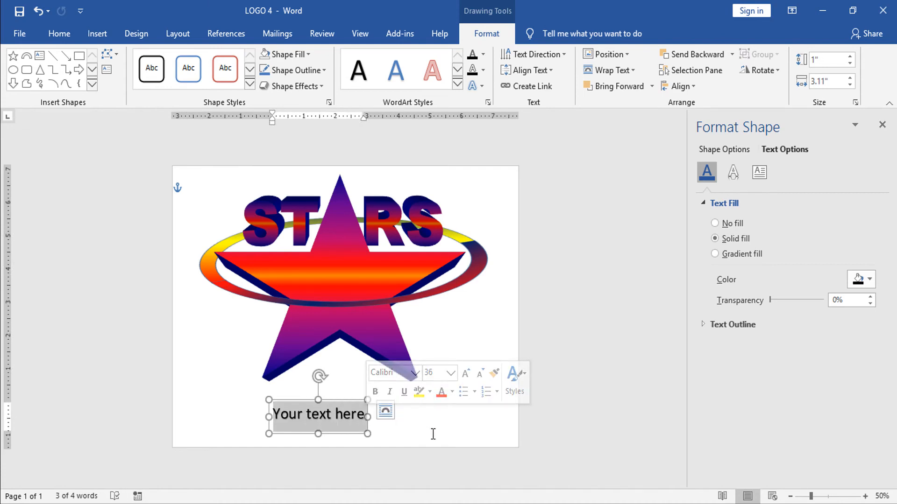
text(S)
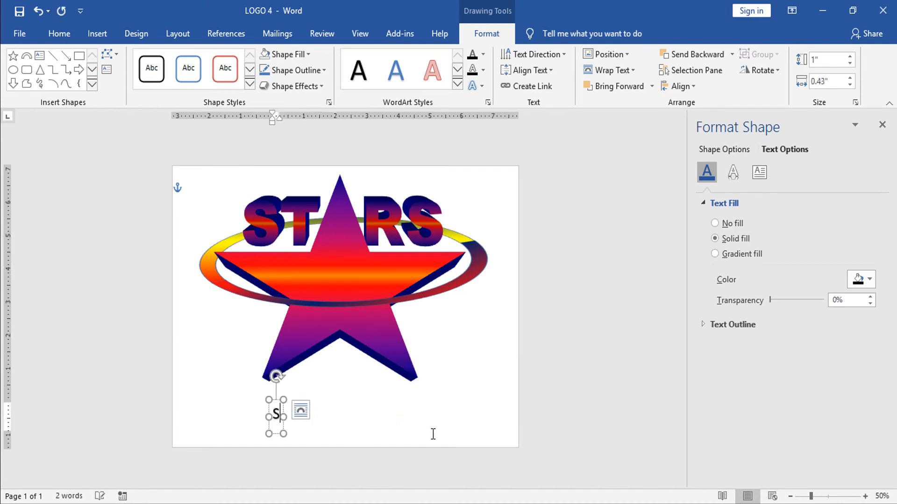
text(RA)
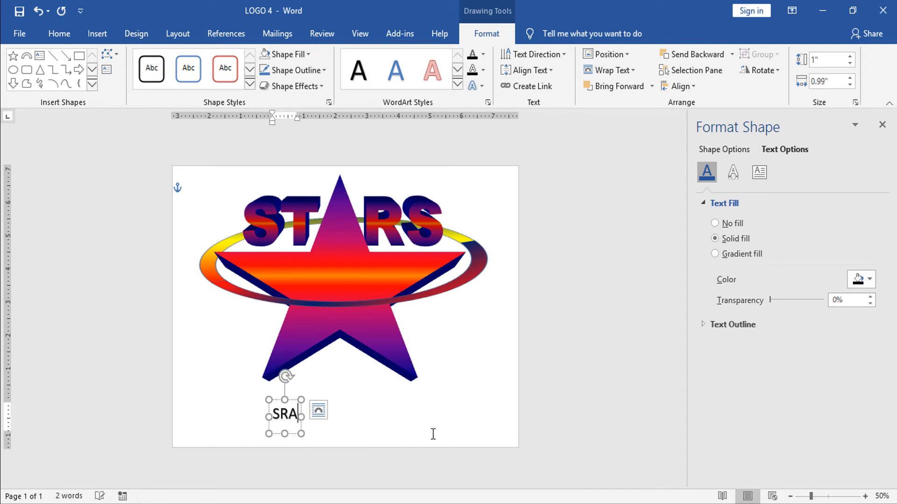
key(BackSpace)
key(BackSpace)
text(TAR)
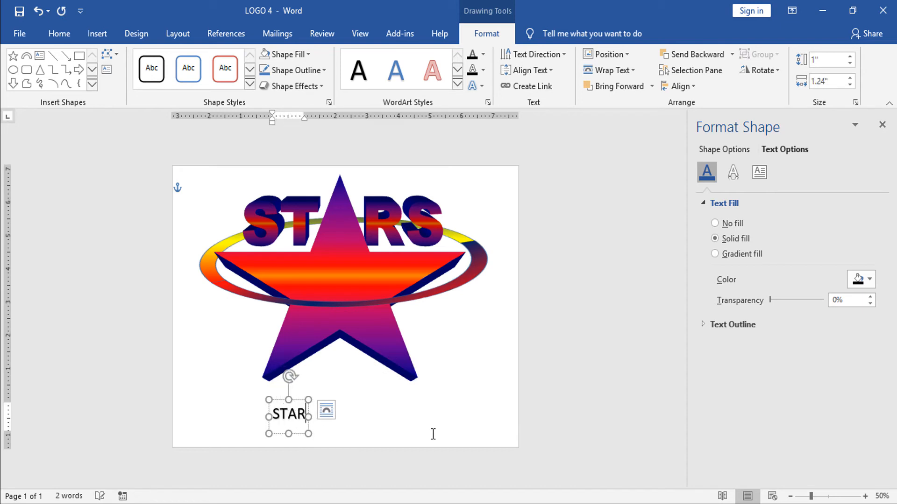
text(S LOGO)
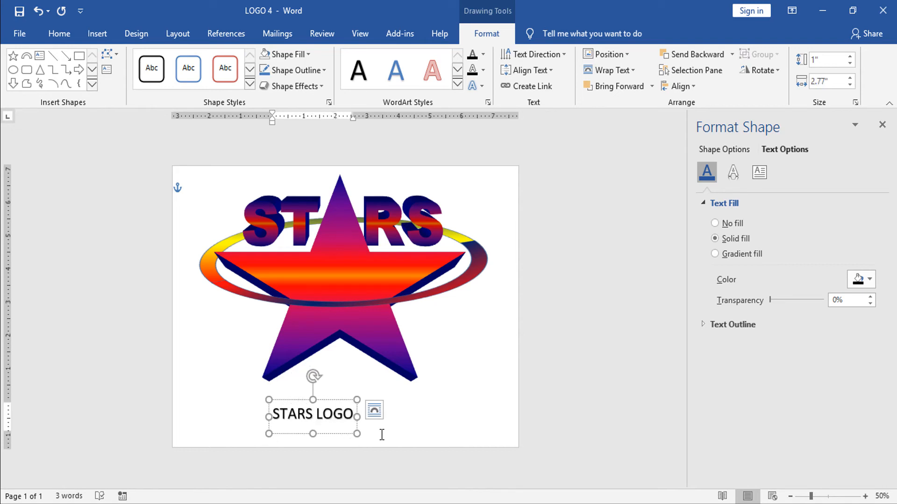
- Enlarge the caption's text box to about 6.5" wide by 1.4" high and set its font size to 80
drag(357, 400, 474, 399)
drag(372, 399, 372, 387)
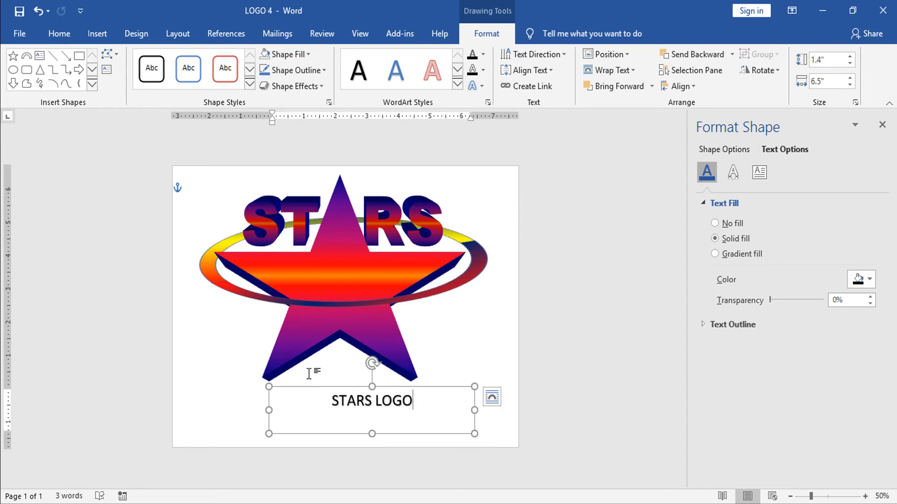
click(59, 34)
click(218, 63)
click(218, 63)
click(217, 62)
click(218, 62)
click(218, 63)
click(218, 63)
click(218, 62)
click(218, 62)
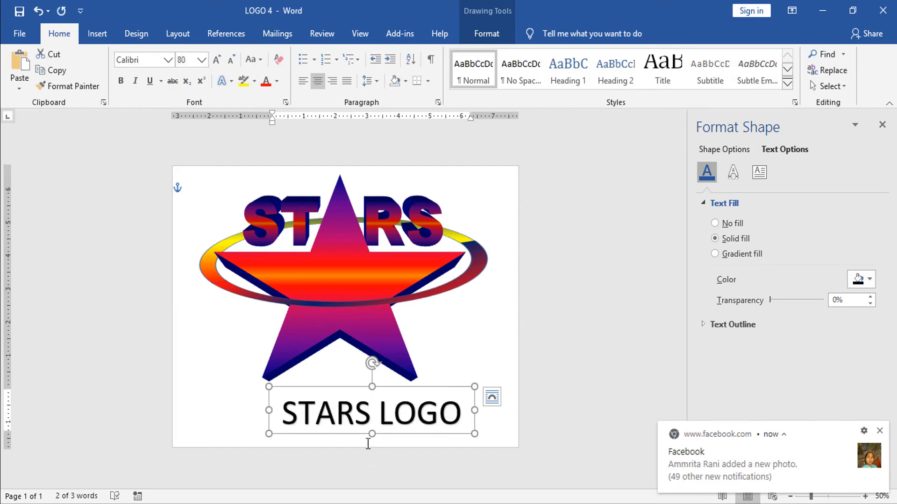
- Apply the black text effect style with a blue shadow to the caption and set its font color to standard dark blue
click(232, 88)
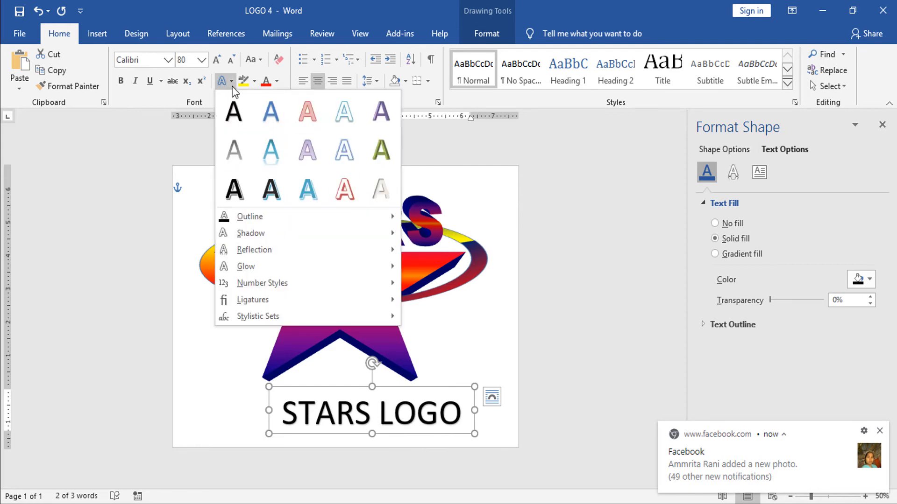
click(270, 189)
click(275, 81)
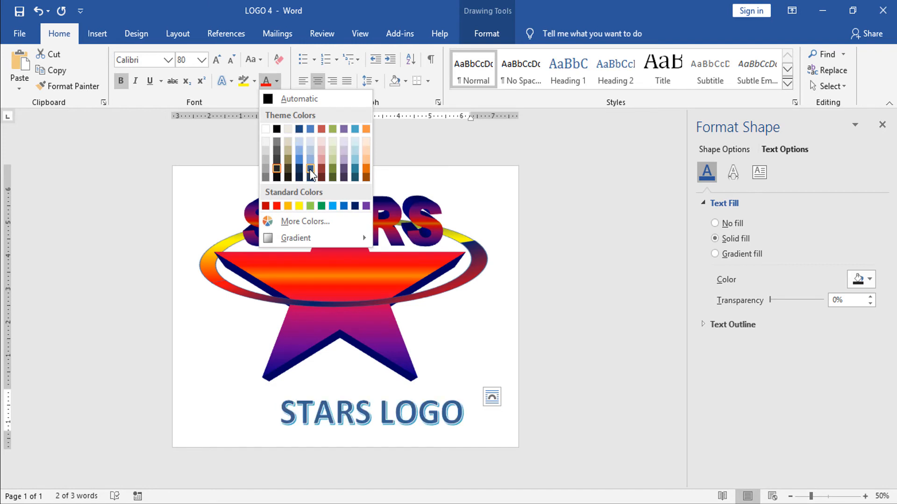
click(353, 207)
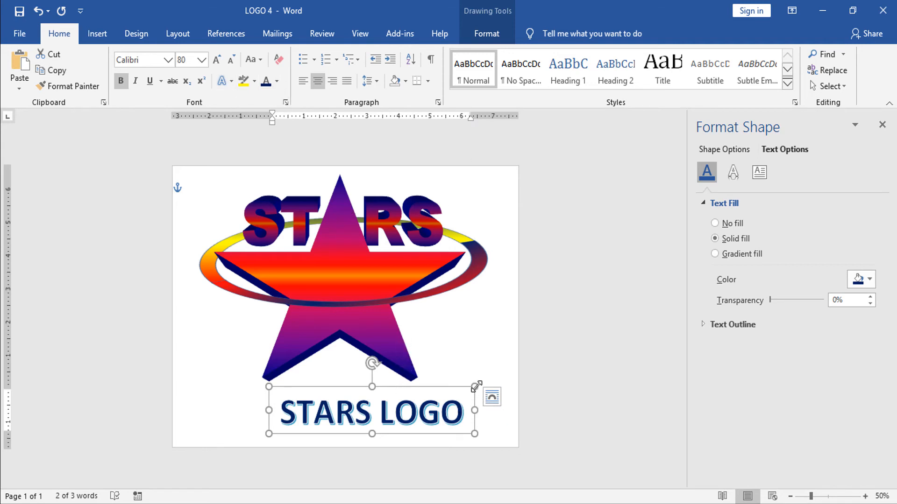
- Shift the caption leftward under the star, enlarge its text box, and increase its font size to 100
drag(476, 385, 405, 386)
click(497, 385)
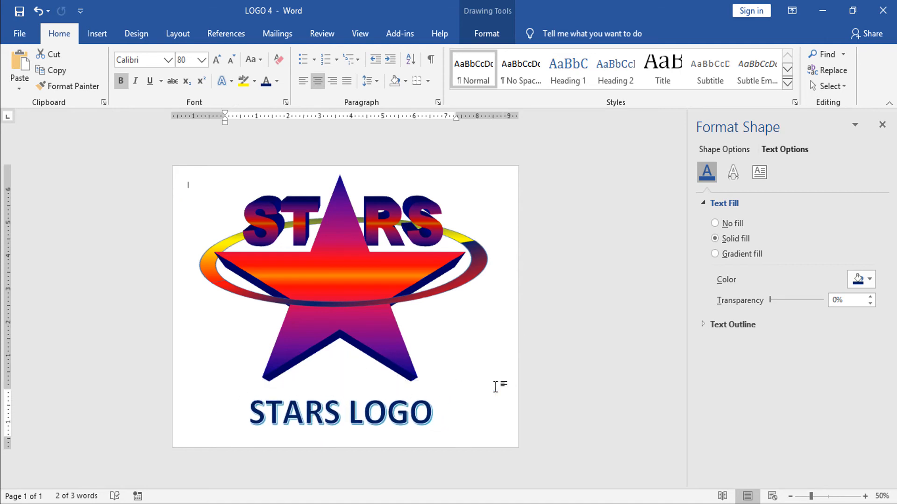
click(456, 395)
drag(460, 386, 487, 377)
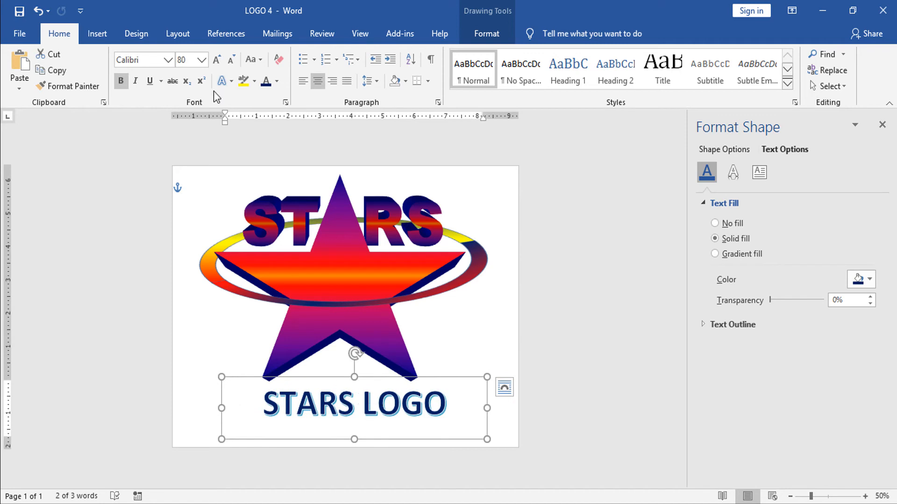
click(217, 63)
click(216, 63)
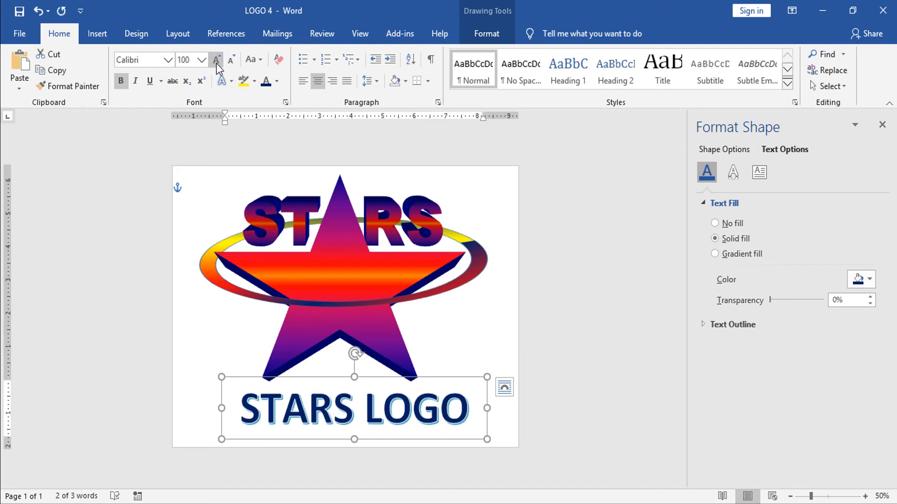
- Increase the caption's font size to 120, resize its box to about 9.21" by 2.04", and center it beneath the star
click(217, 63)
drag(488, 376, 505, 370)
click(217, 62)
drag(221, 406, 213, 406)
mouse_move(378, 371)
mouse_down()
mouse_move(364, 377)
mouse_move(370, 371)
mouse_up()
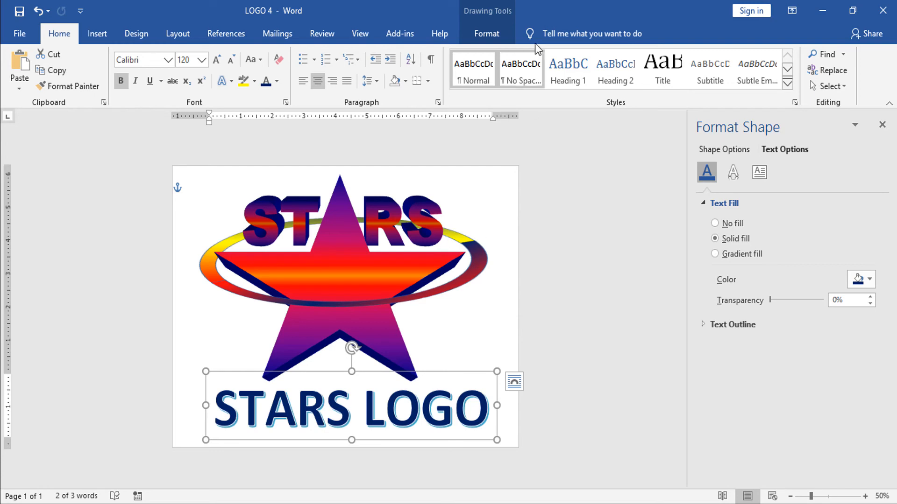
- Apply a perspective 3-D rotation shape effect that tilts the STARS LOGO caption backward
click(486, 34)
click(322, 89)
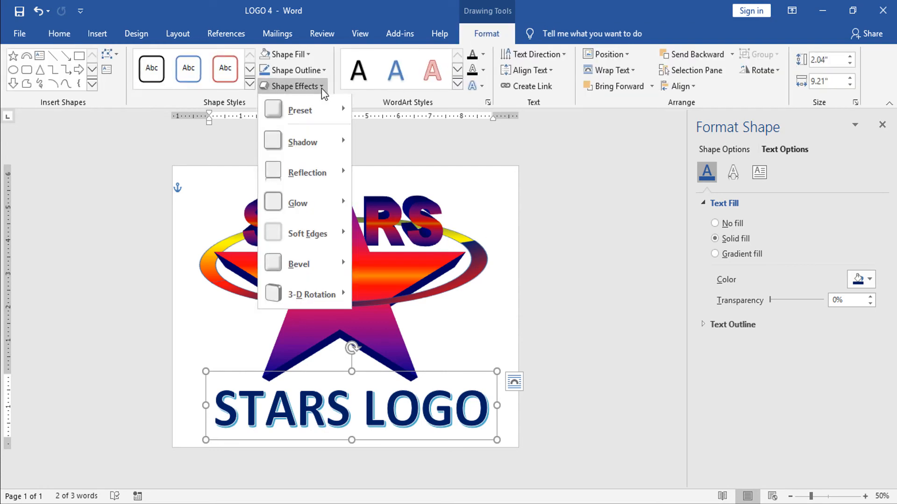
mouse_move(312, 295)
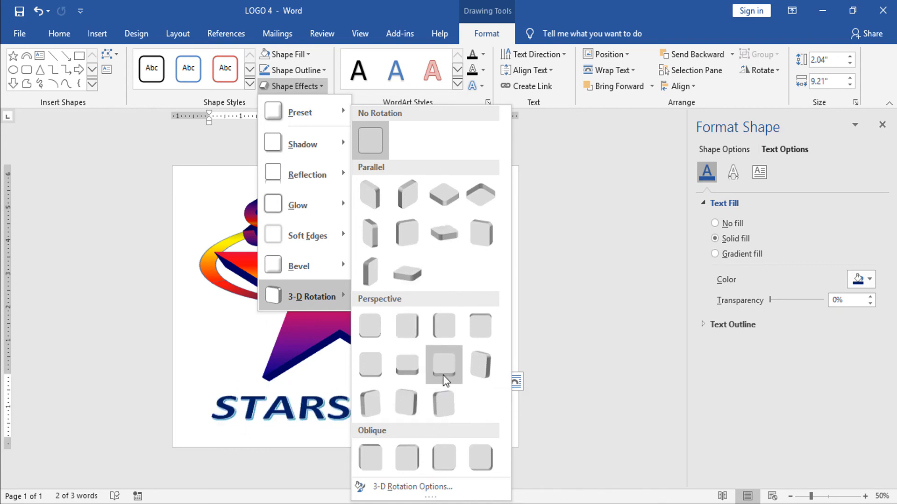
click(409, 368)
click(410, 372)
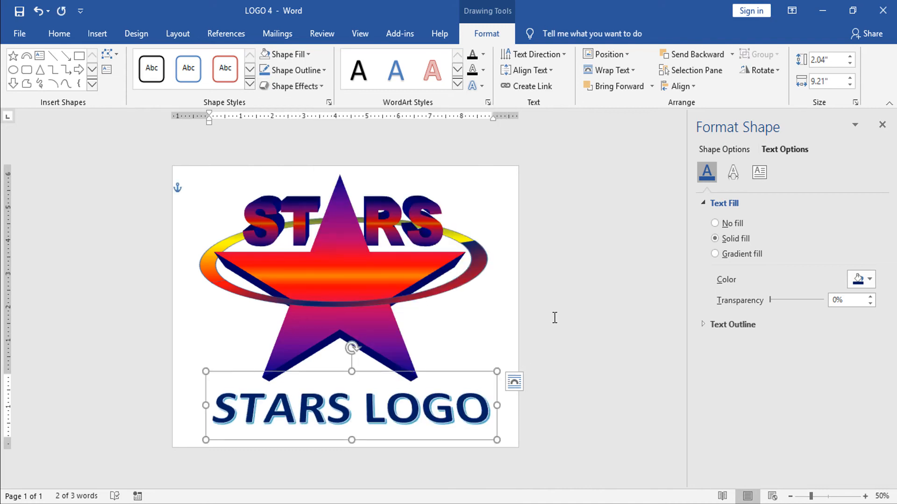
click(500, 309)
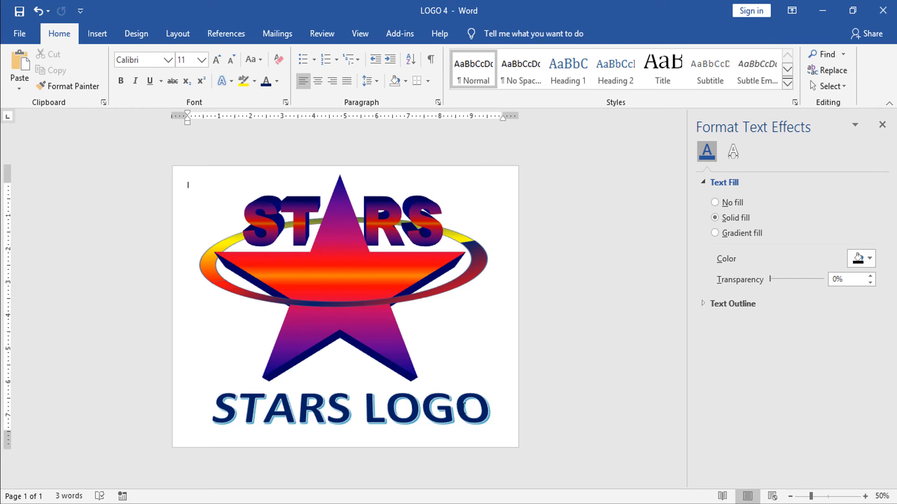
- Nudge the STARS LOGO caption slightly upward, closer to the star's lower points, and deselect it
click(434, 402)
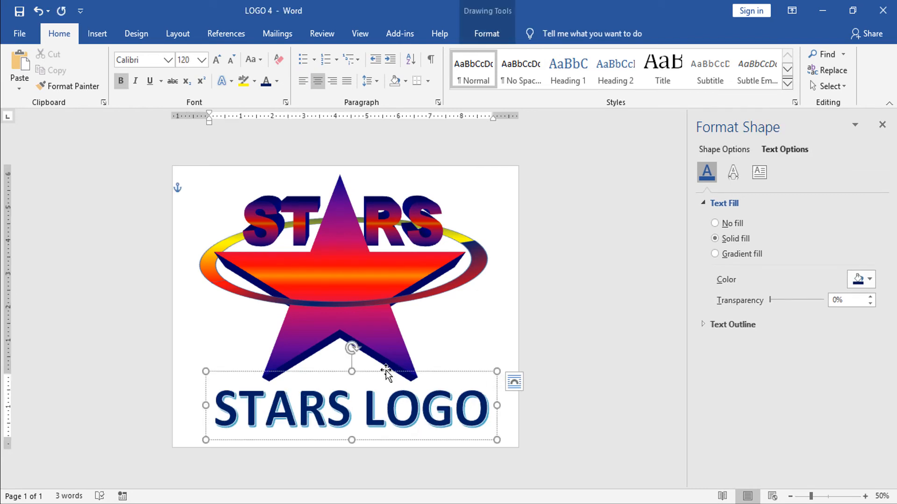
click(387, 370)
key(Up)
key(Up)
key(Up)
key(Up)
key(Up)
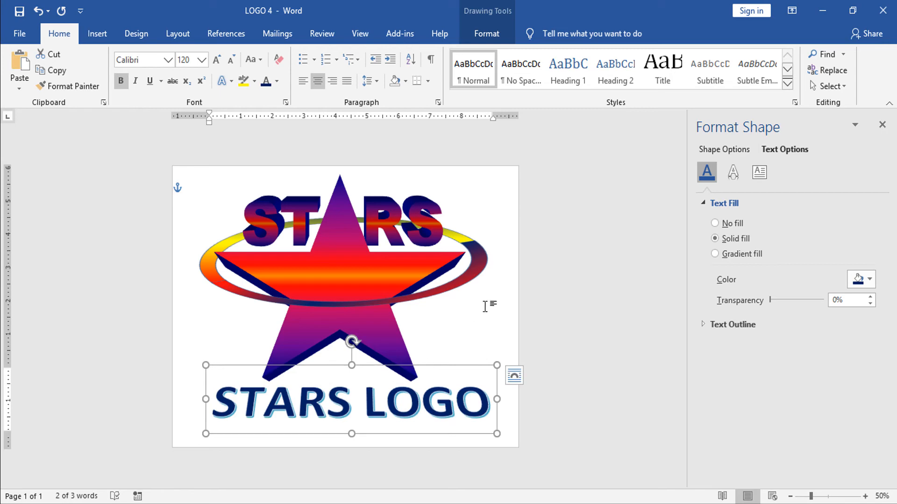
click(504, 297)
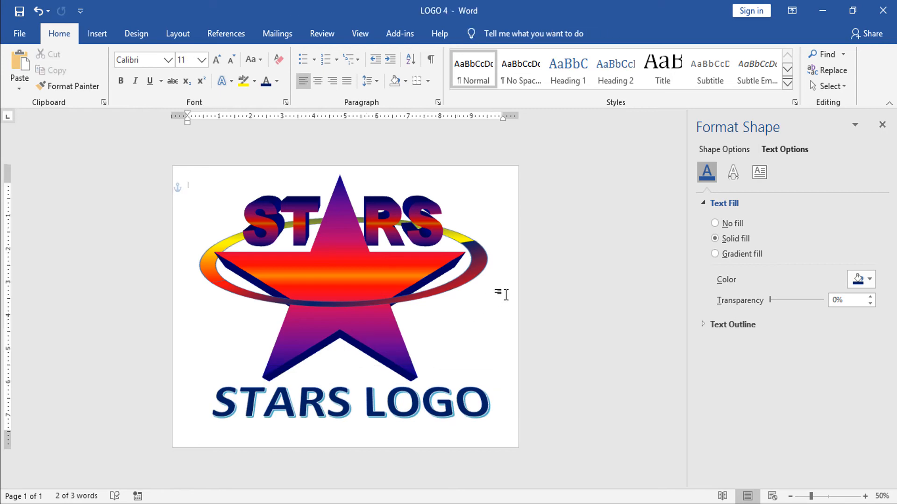
- Examine the whole logo and compare it with the version in Doc1, and return to the LOGO 4 document
ctrl+scroll(506, 297, down, 3)
ctrl+scroll(509, 297, up, 4)
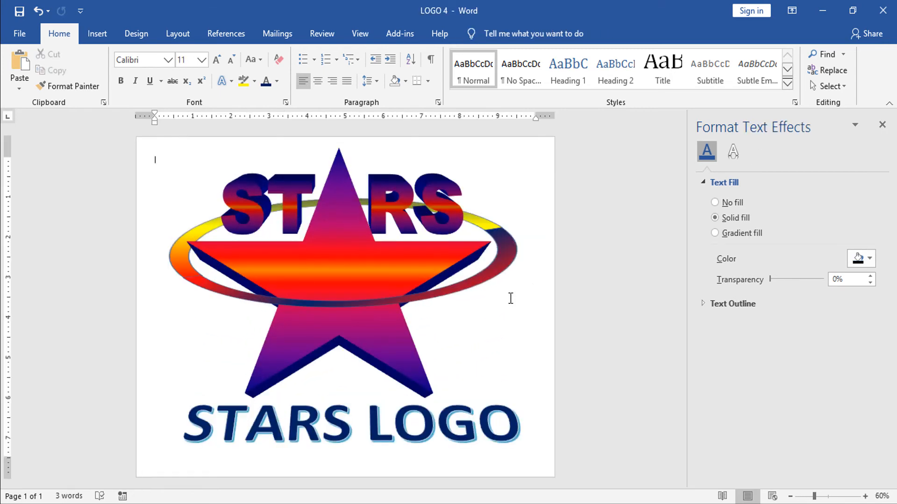
ctrl+scroll(510, 298, up, 1)
ctrl+scroll(511, 298, down, 1)
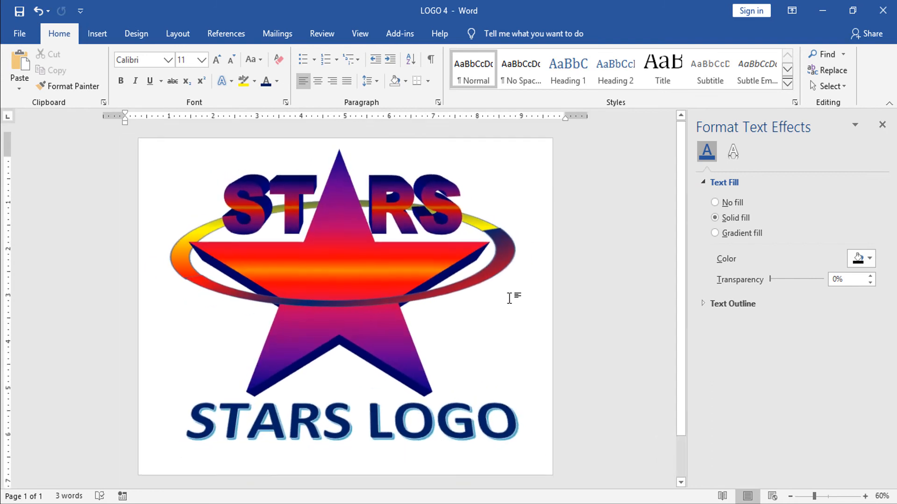
mouse_move(551, 495)
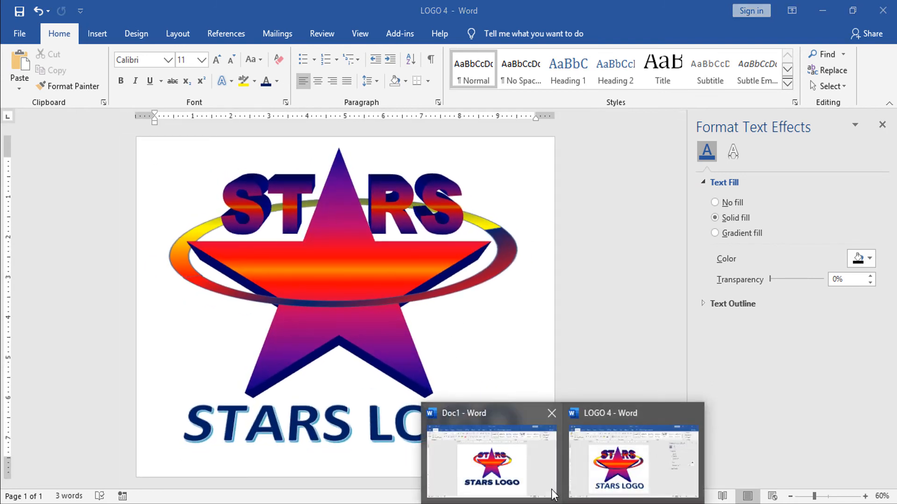
click(533, 456)
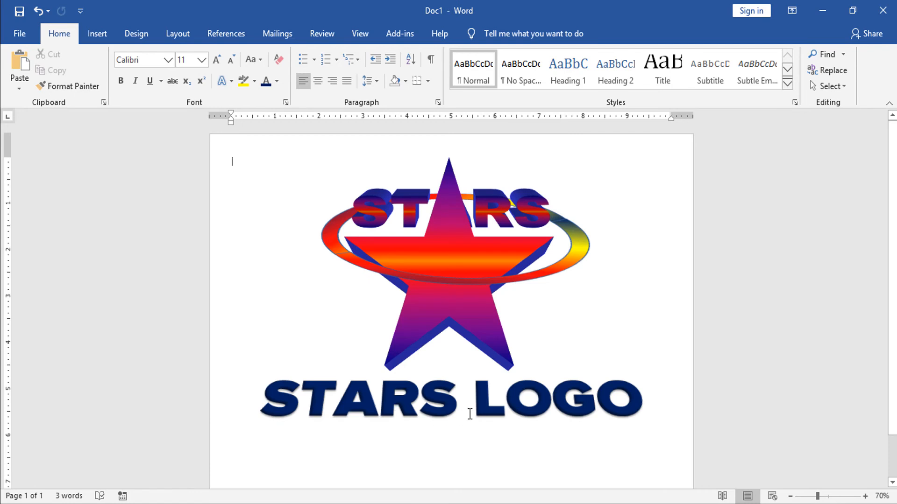
mouse_move(573, 499)
click(615, 471)
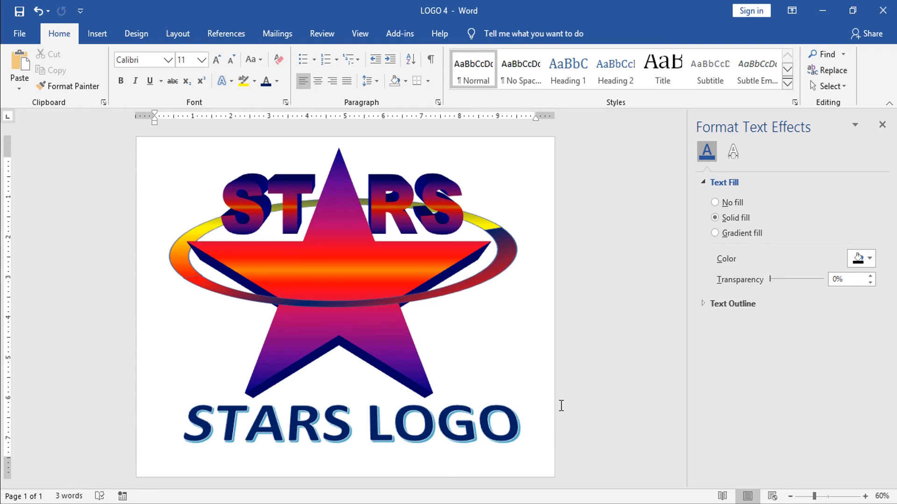
- Close the text formatting pane and set the page background color to grey, after trying a bright green
click(882, 124)
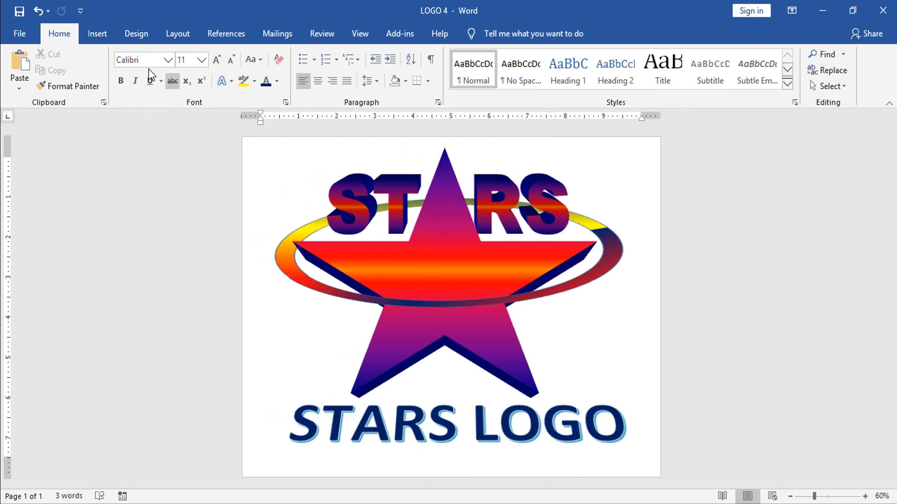
click(135, 37)
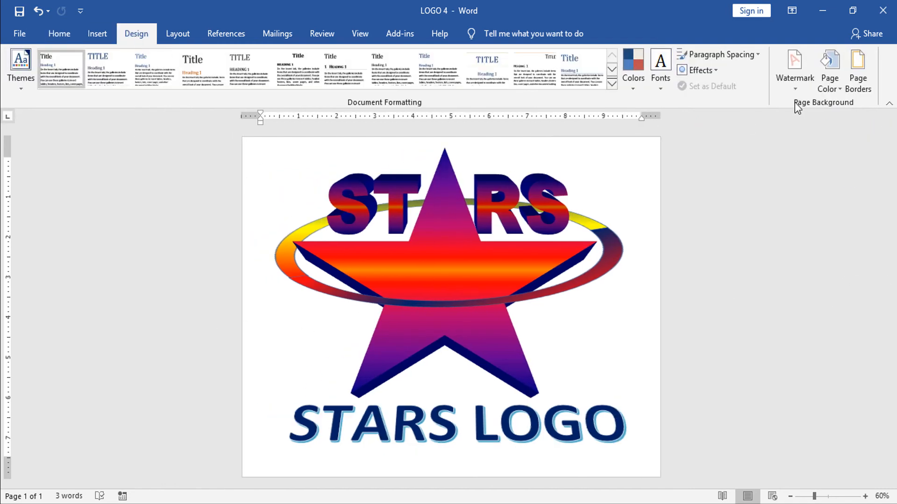
click(837, 90)
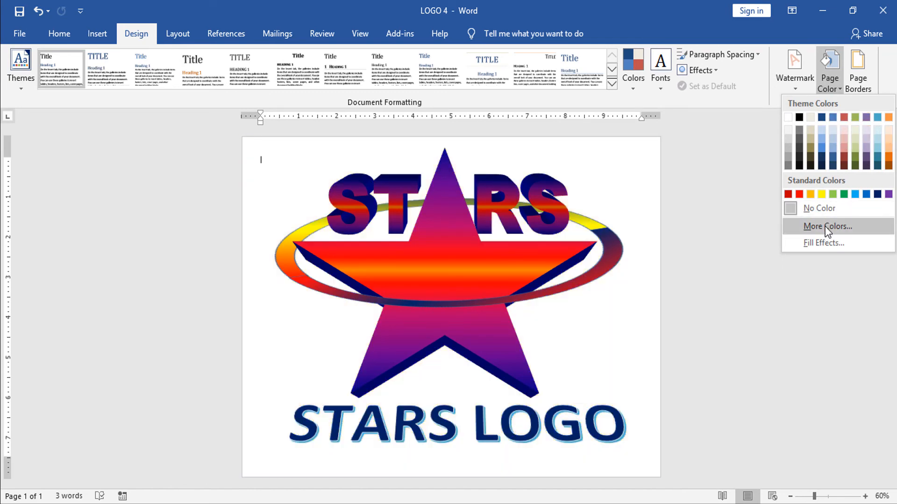
click(825, 226)
click(678, 258)
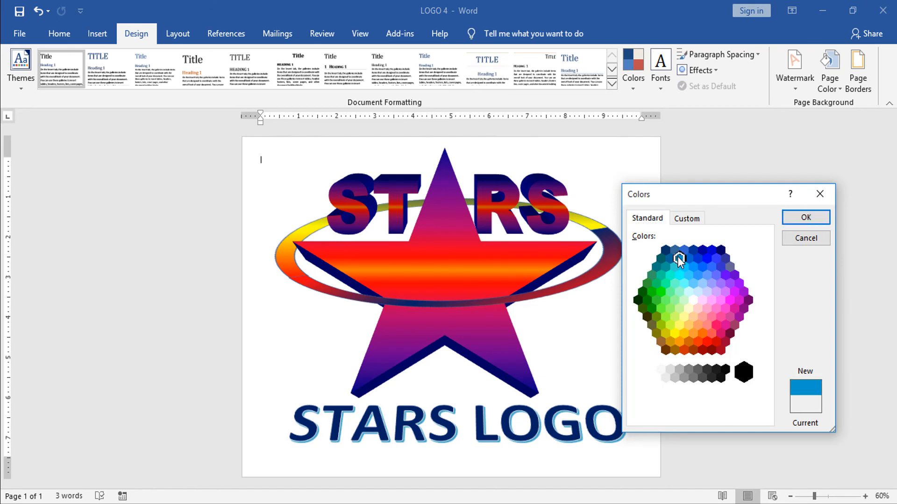
click(663, 308)
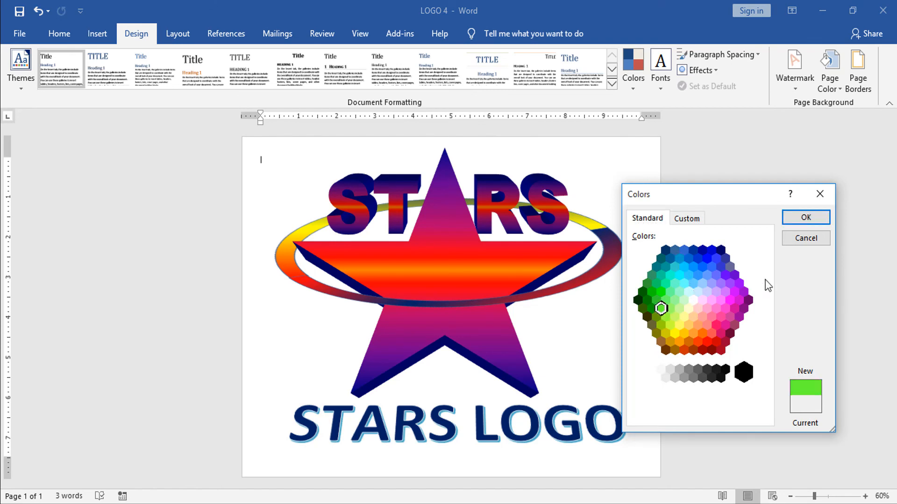
click(803, 218)
ctrl+scroll(657, 260, up, 1)
click(829, 70)
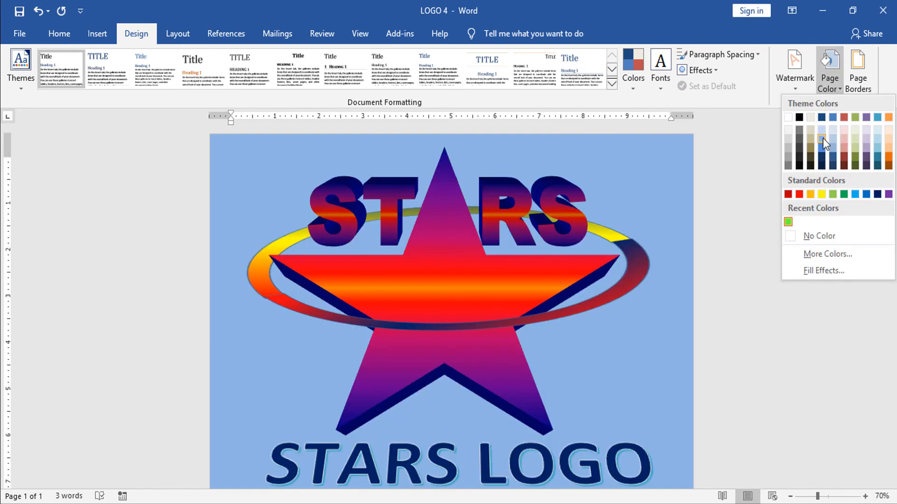
click(787, 148)
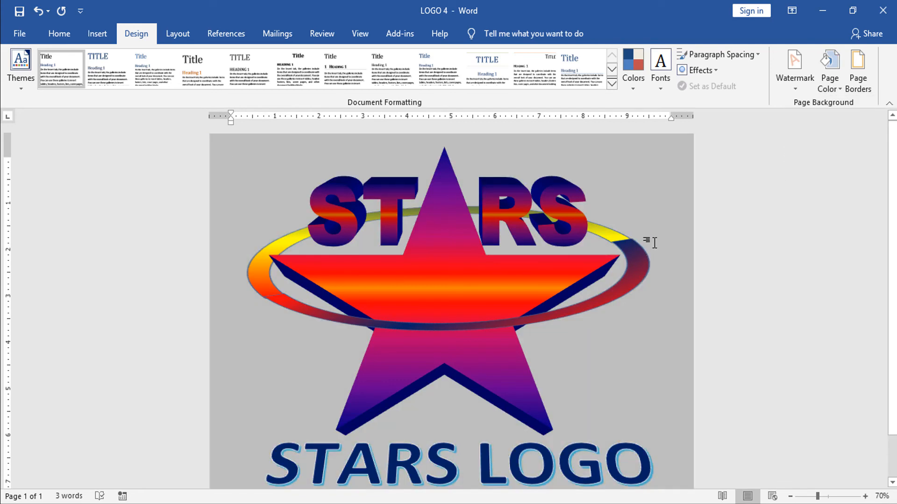
- Start saving a copy of the finished logo document in the Desktop folder
ctrl+scroll(650, 239, down, 3)
ctrl+scroll(653, 240, up, 1)
ctrl+scroll(655, 241, up, 1)
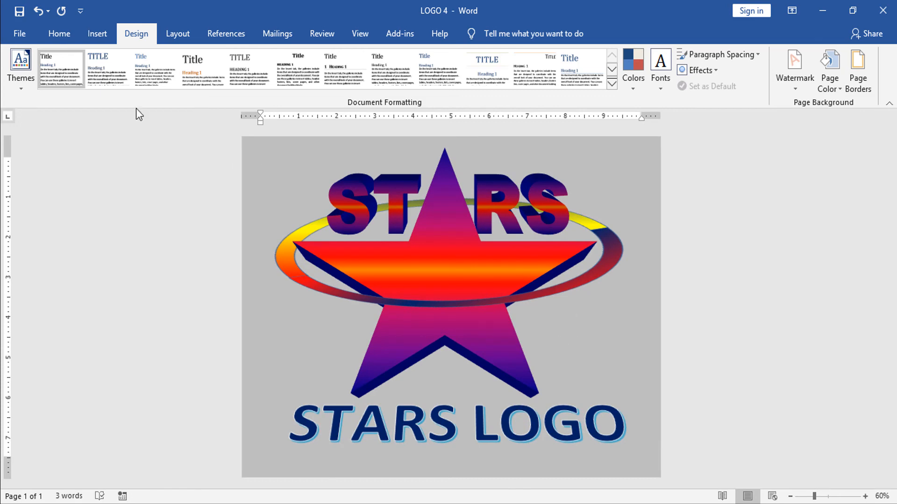
click(18, 33)
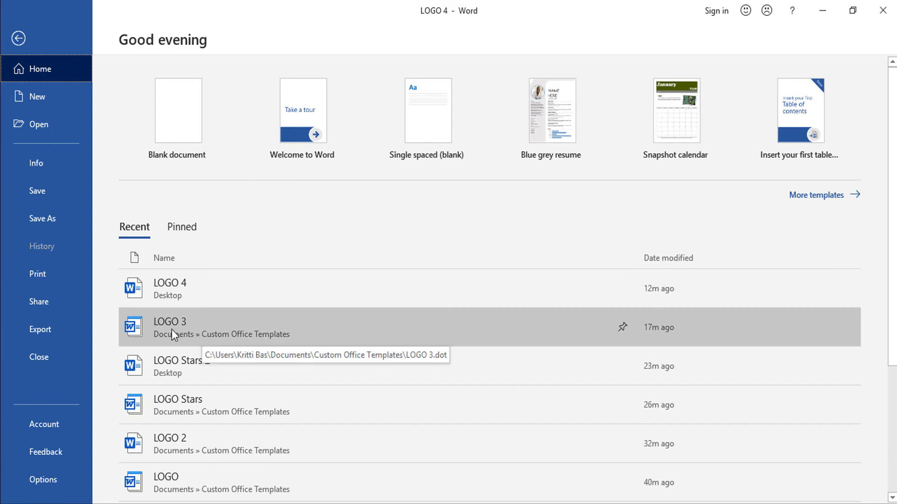
click(31, 224)
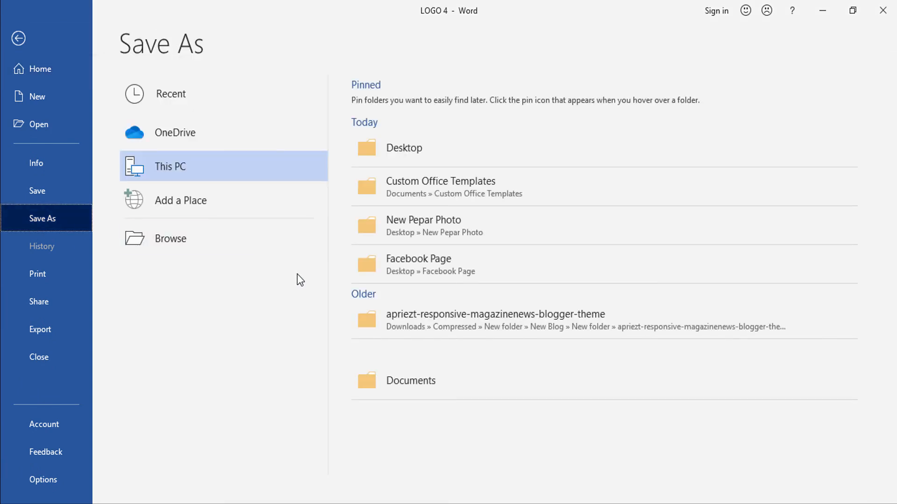
click(176, 164)
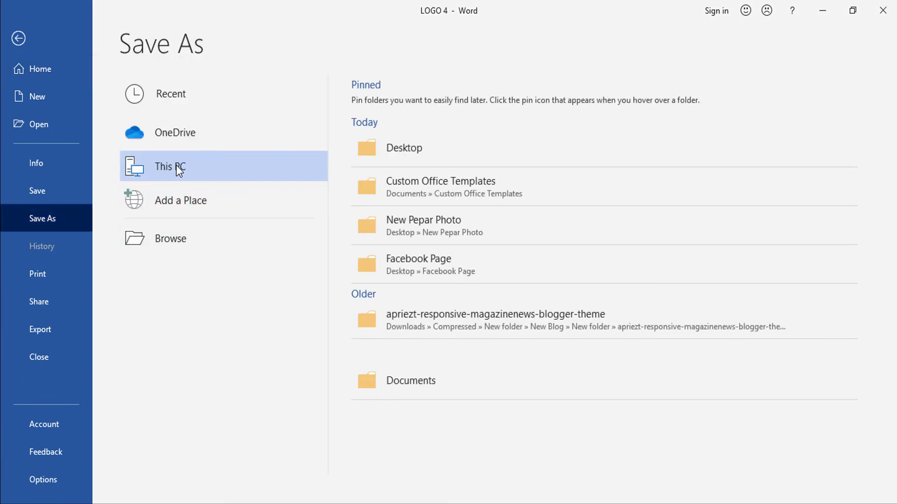
click(411, 154)
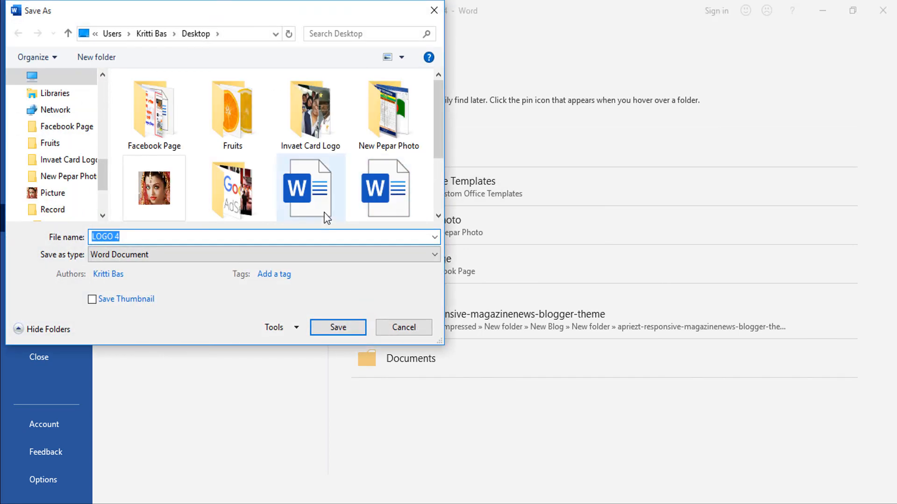
- Name the copy STARS LOGO and save it in PDF format
click(136, 237)
key(BackSpace)
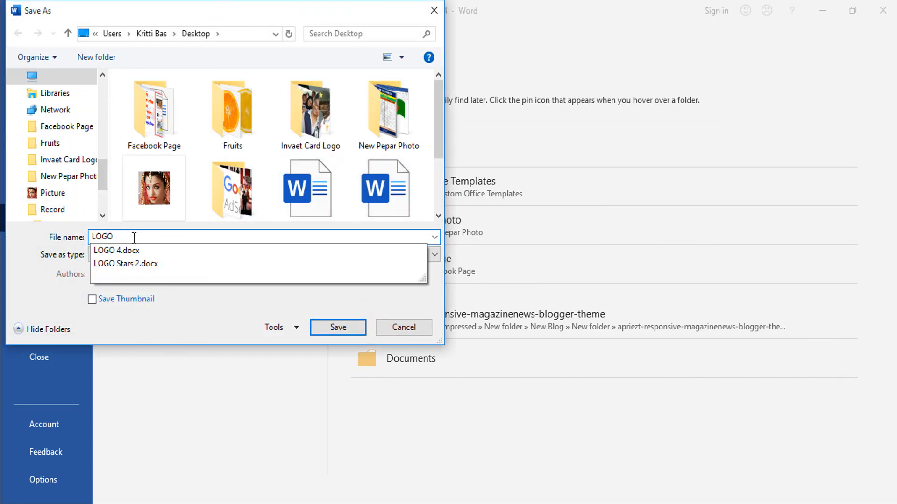
key(Home)
text(STARS)
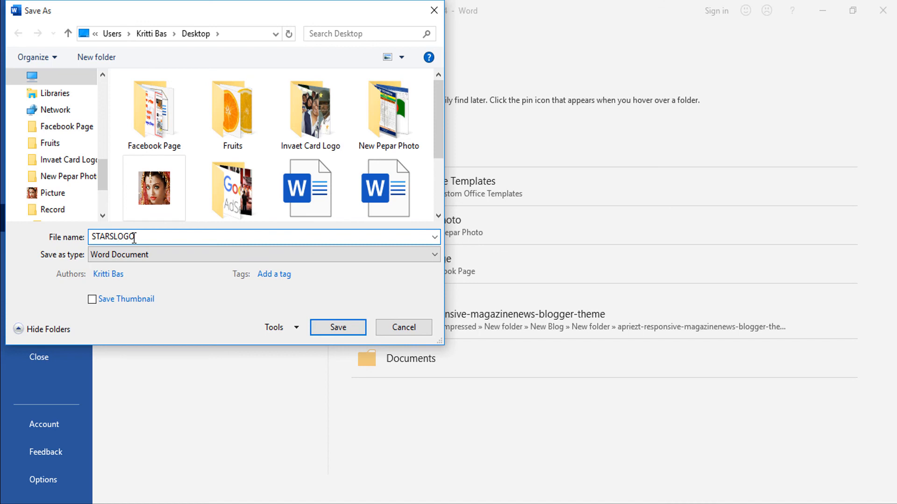
click(150, 256)
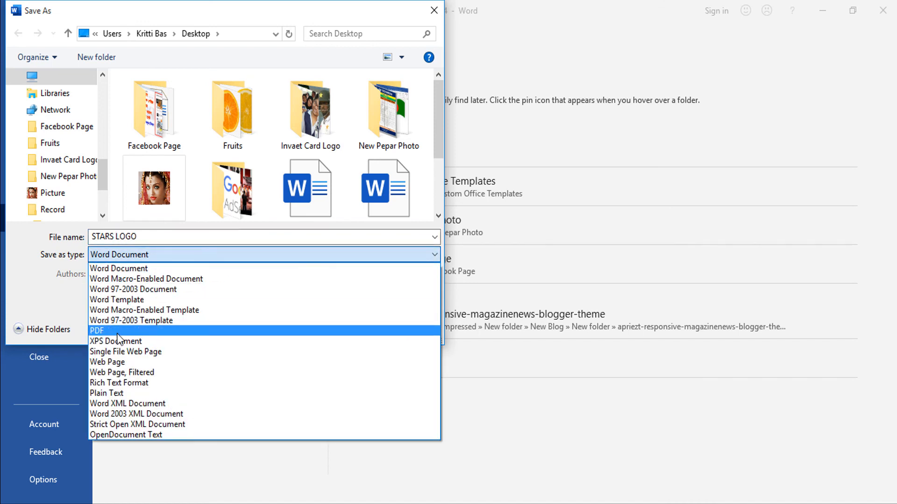
click(125, 331)
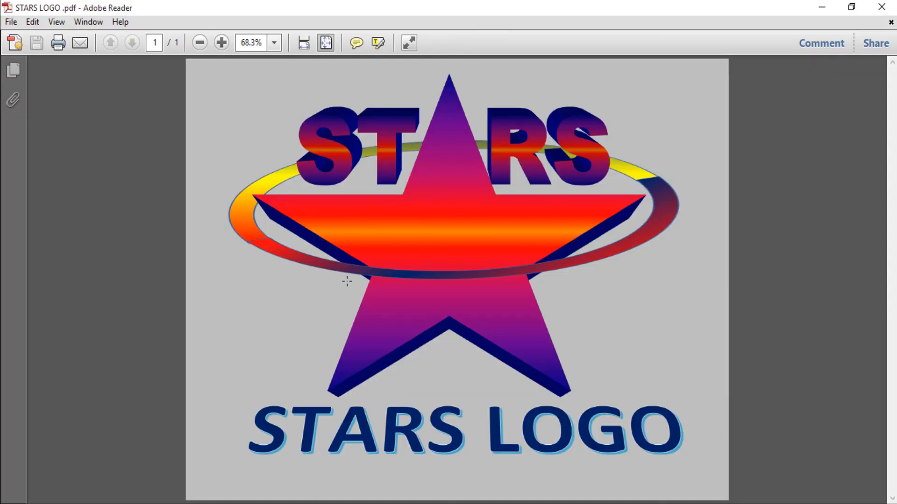
- Examine the exported STARS LOGO PDF in Adobe Reader, viewing the whole logo at several magnifications
scroll(347, 273, down, 3)
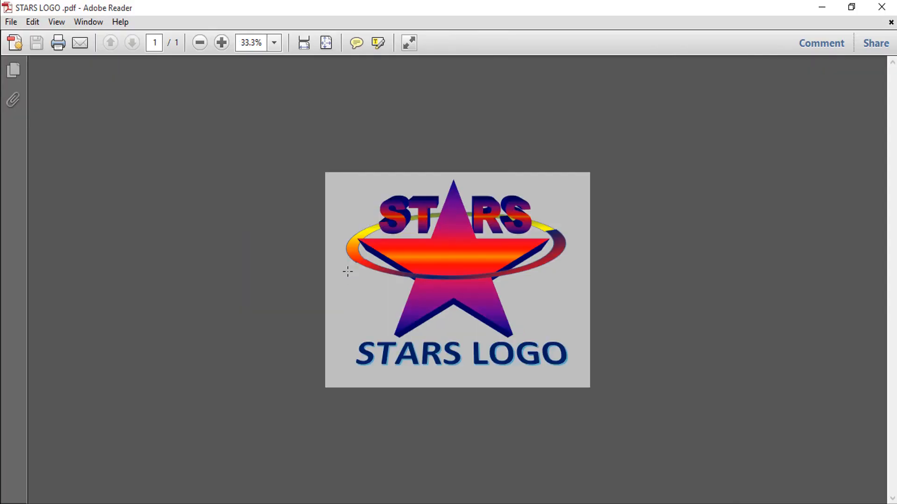
scroll(348, 272, up, 3)
scroll(348, 272, down, 2)
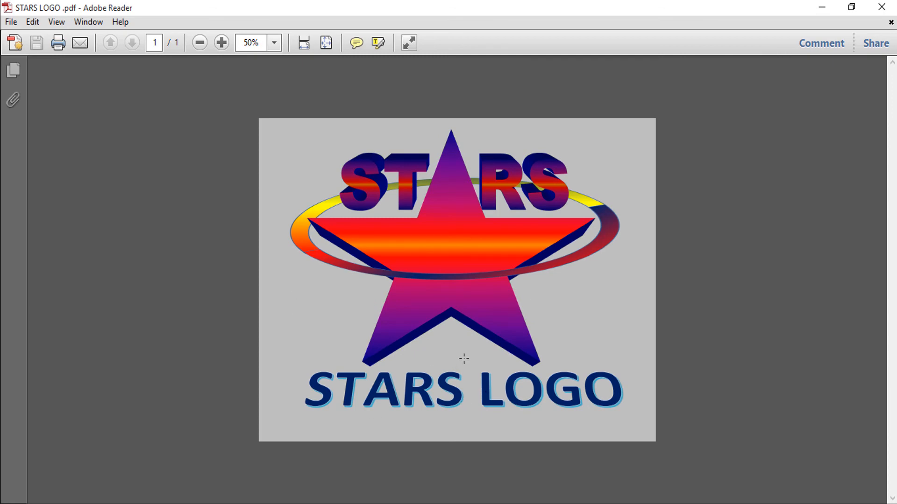
scroll(464, 358, up, 1)
scroll(464, 359, down, 1)
- Switch back to the LOGO 4 document in Word and close it
mouse_move(536, 478)
mouse_move(526, 455)
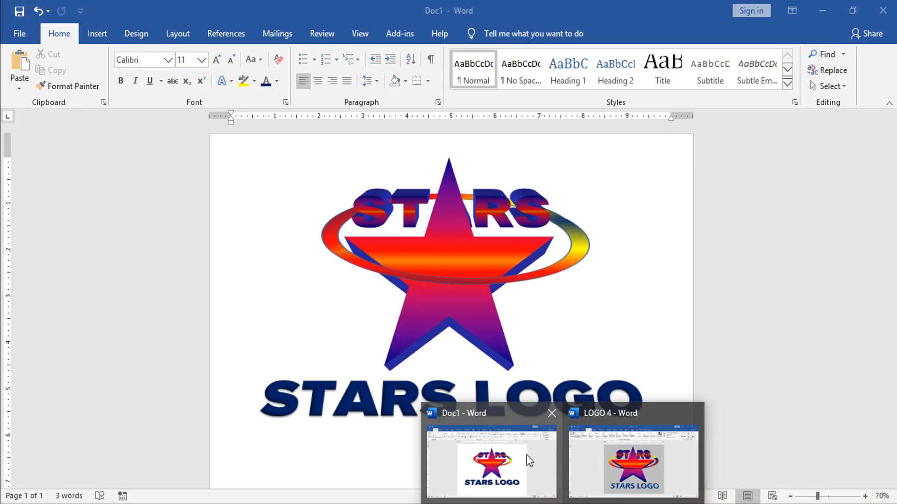
click(621, 463)
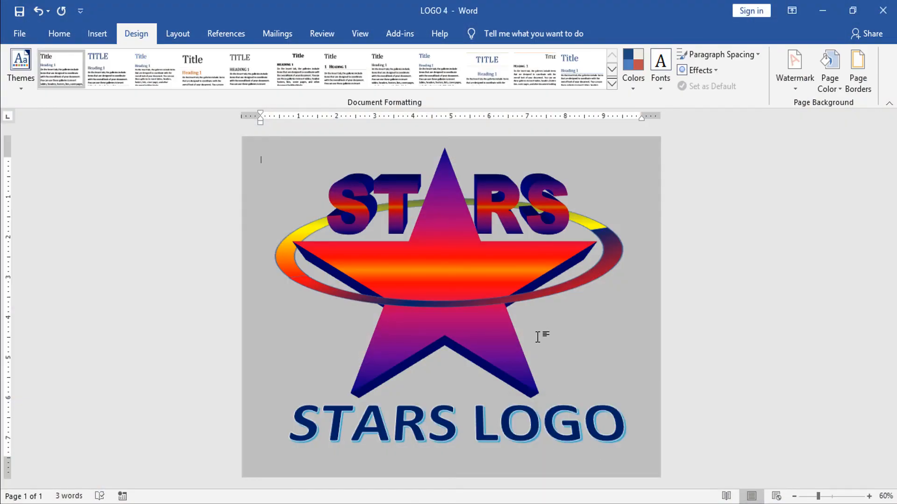
click(20, 33)
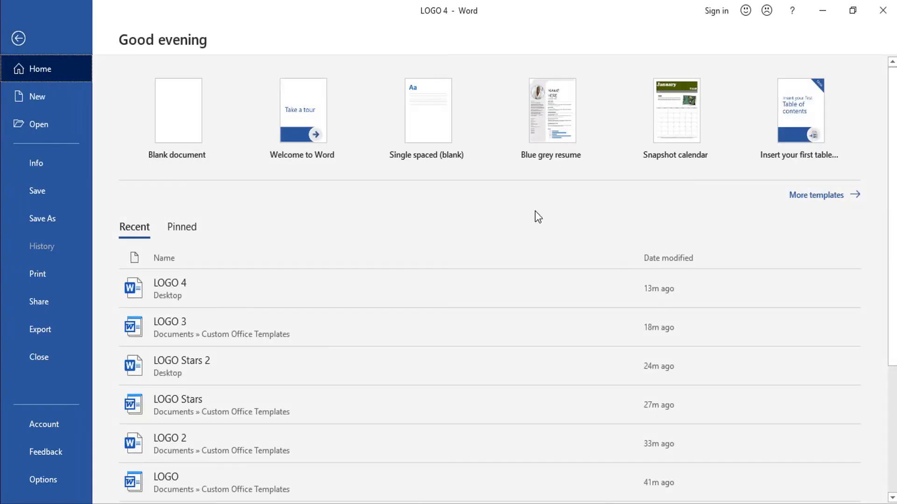
click(881, 12)
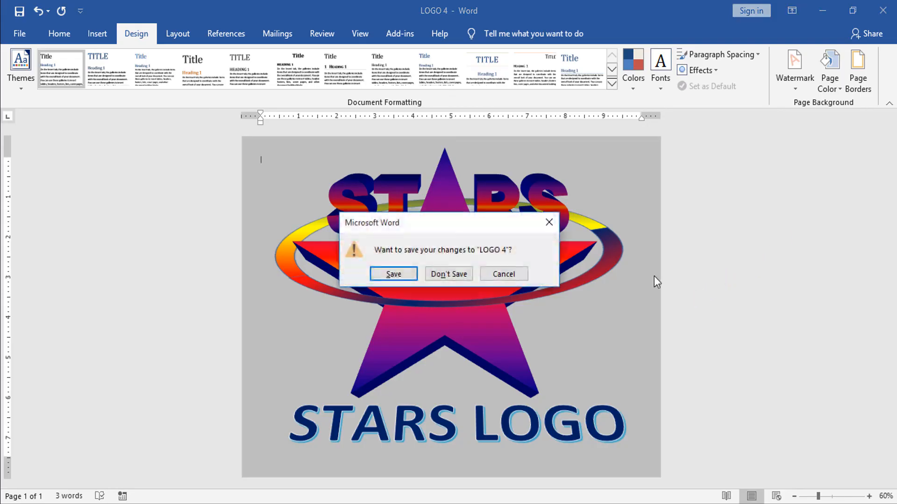